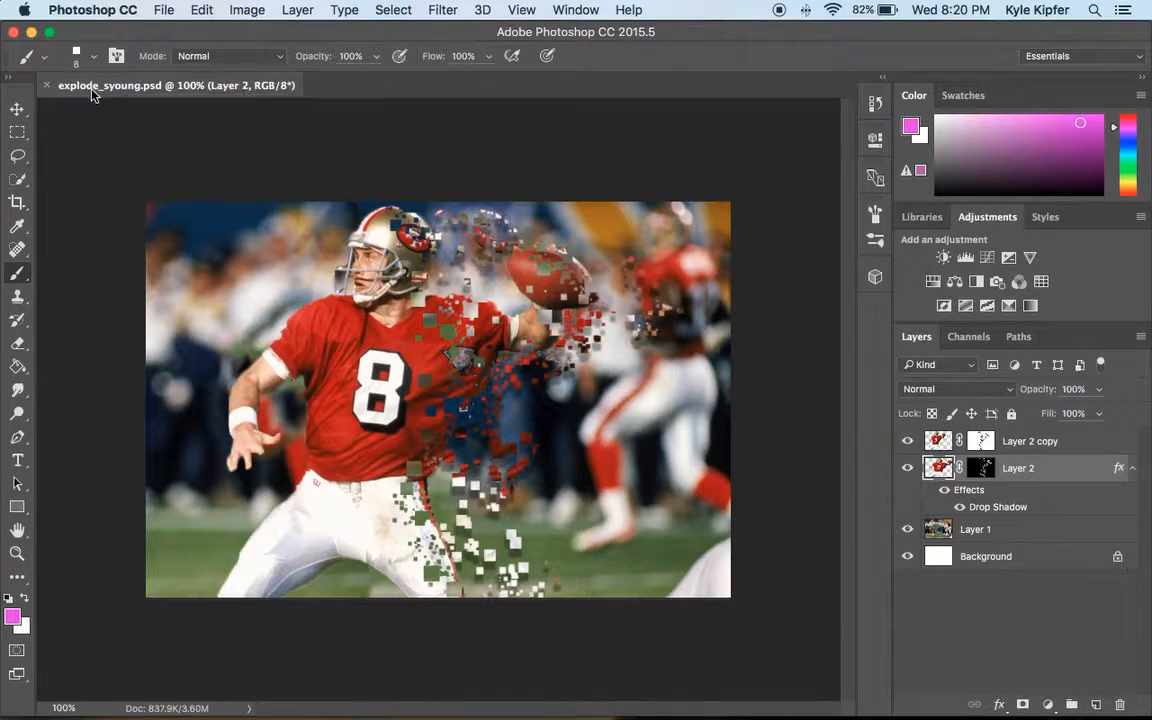
{"action": "left_click", "coordinate": [165, 5]}
{"action": "left_click", "coordinate": [165, 7]}
{"action": "left_click", "coordinate": [165, 7]}
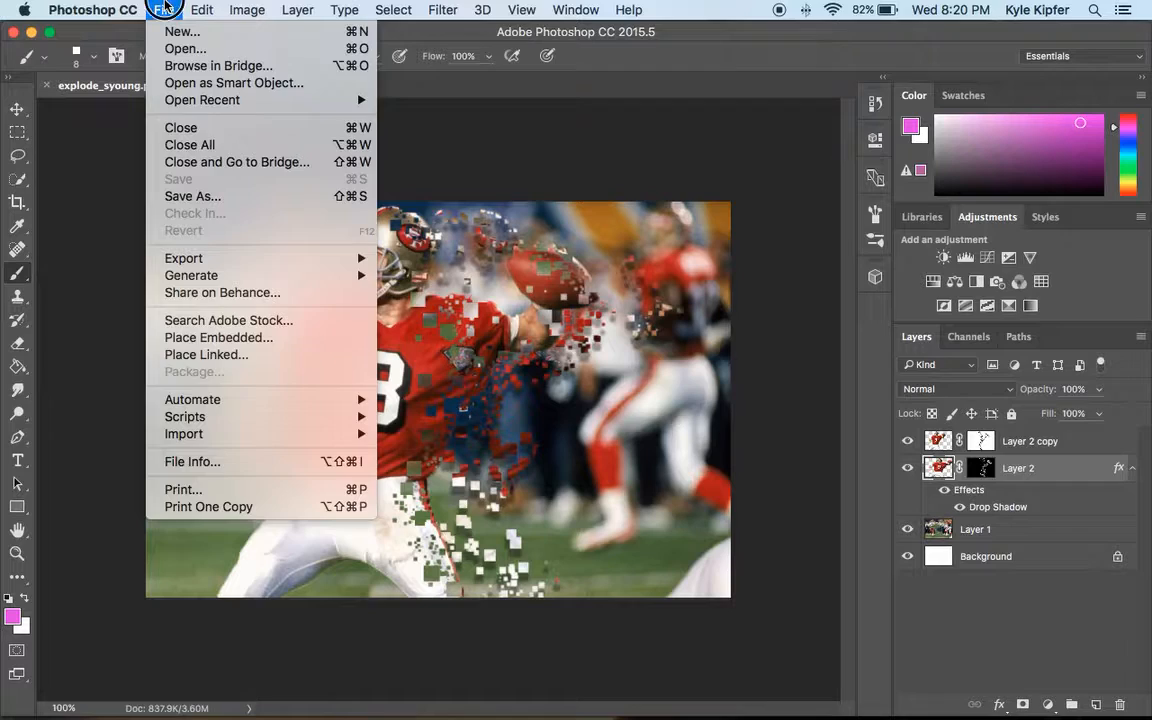
{"action": "left_click", "coordinate": [165, 7]}
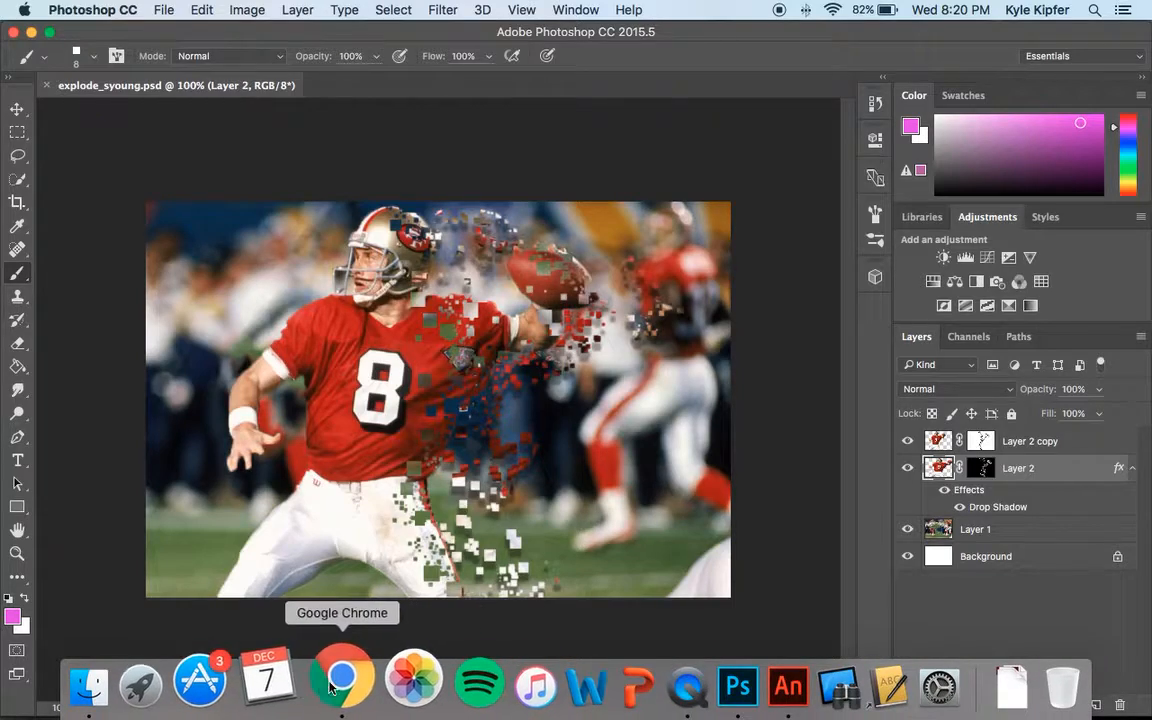
Switch to Google Chrome and copy the enlarged Jerry Rice running image from the 'jerry rice catch' image results.
{"action": "left_click", "coordinate": [338, 683]}
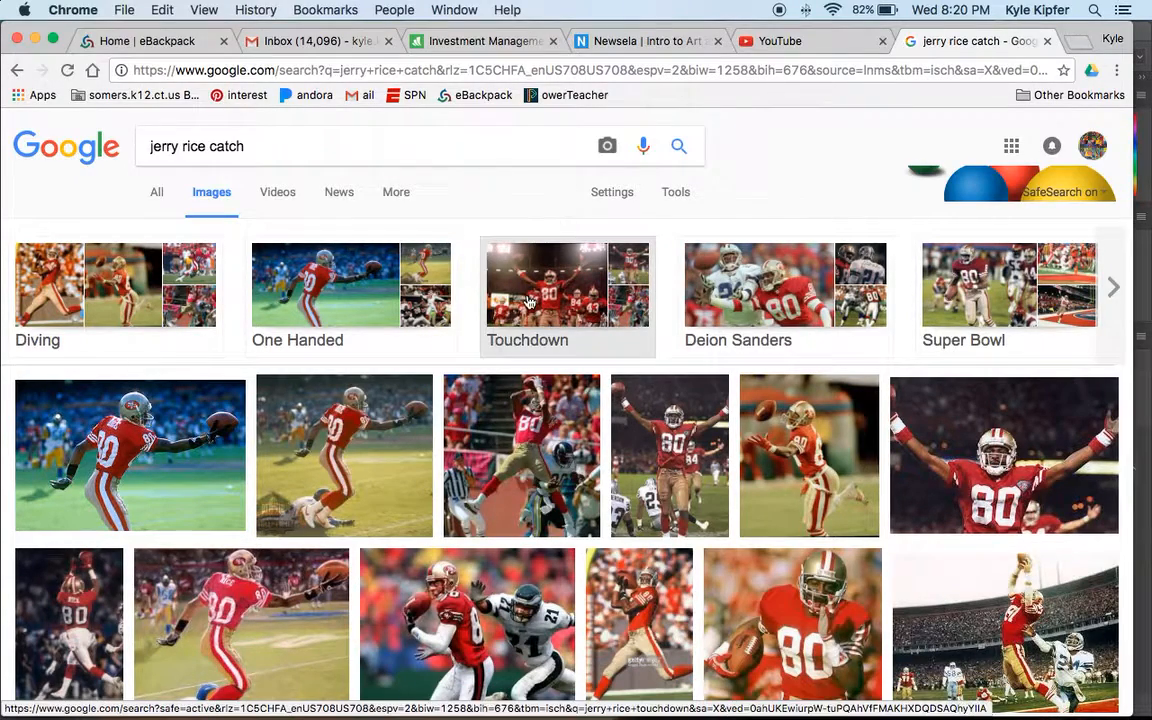
{"action": "scroll", "coordinate": [526, 303], "scroll_direction": "down", "scroll_amount": 5}
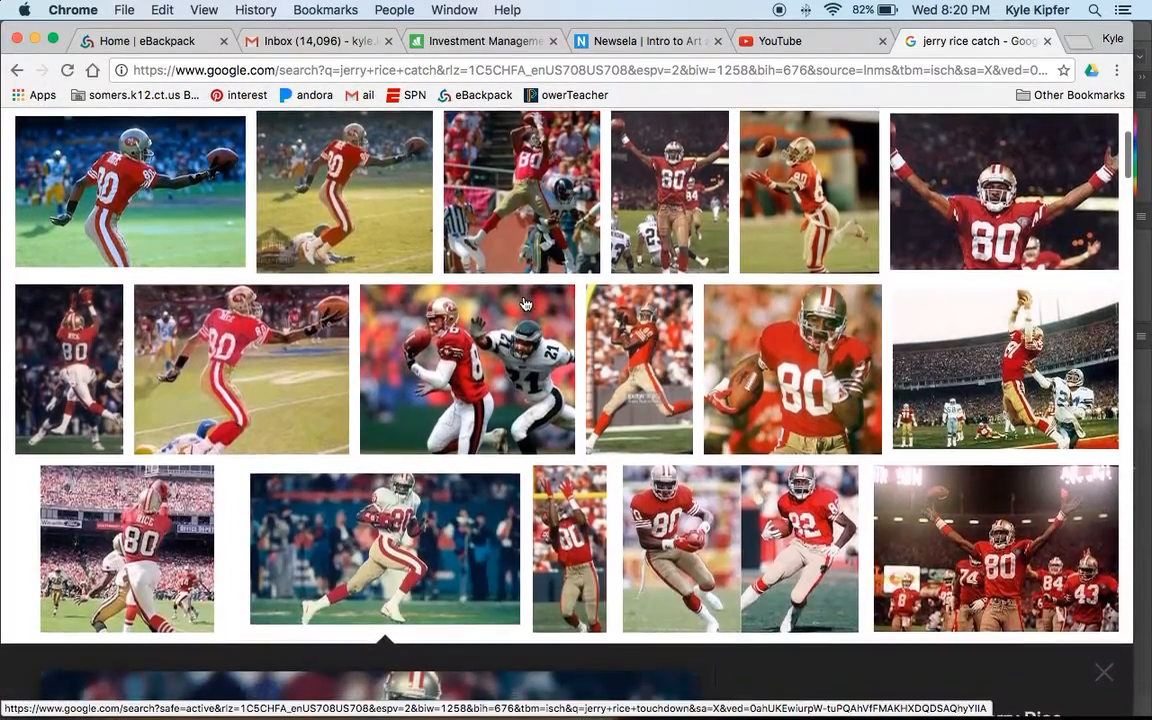
{"action": "scroll", "coordinate": [526, 303], "scroll_direction": "down", "scroll_amount": 3}
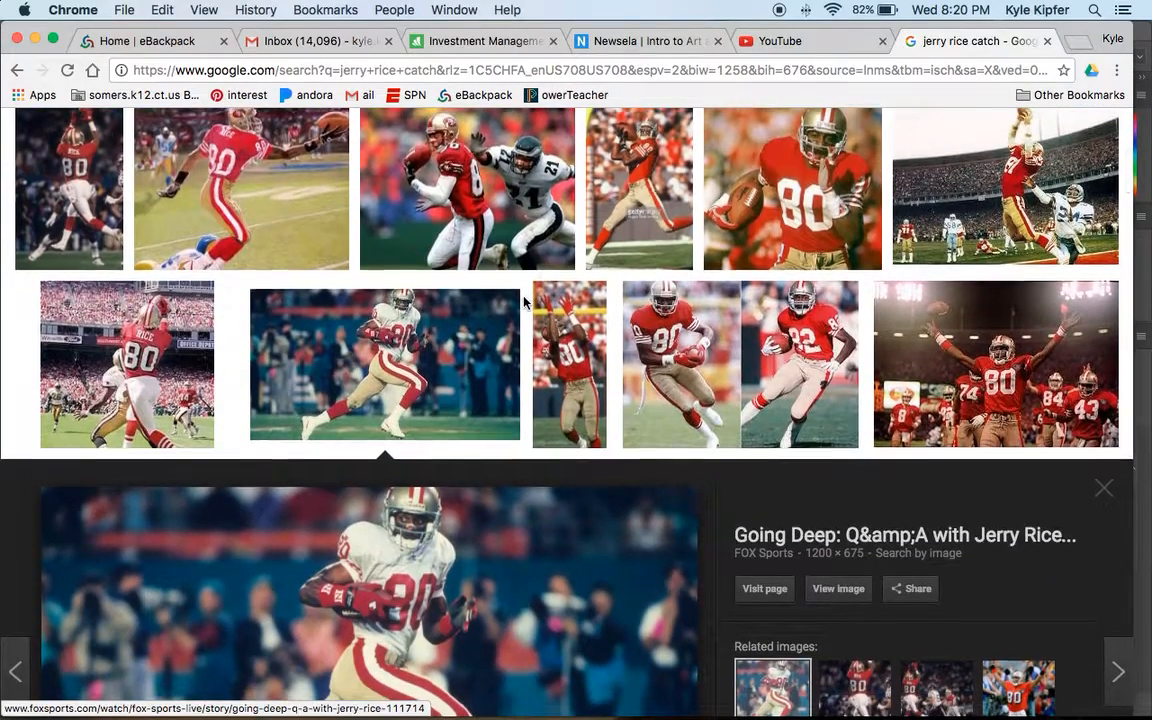
{"action": "scroll", "coordinate": [524, 302], "scroll_direction": "down", "scroll_amount": 4}
{"action": "scroll", "coordinate": [524, 302], "scroll_direction": "down", "scroll_amount": 1}
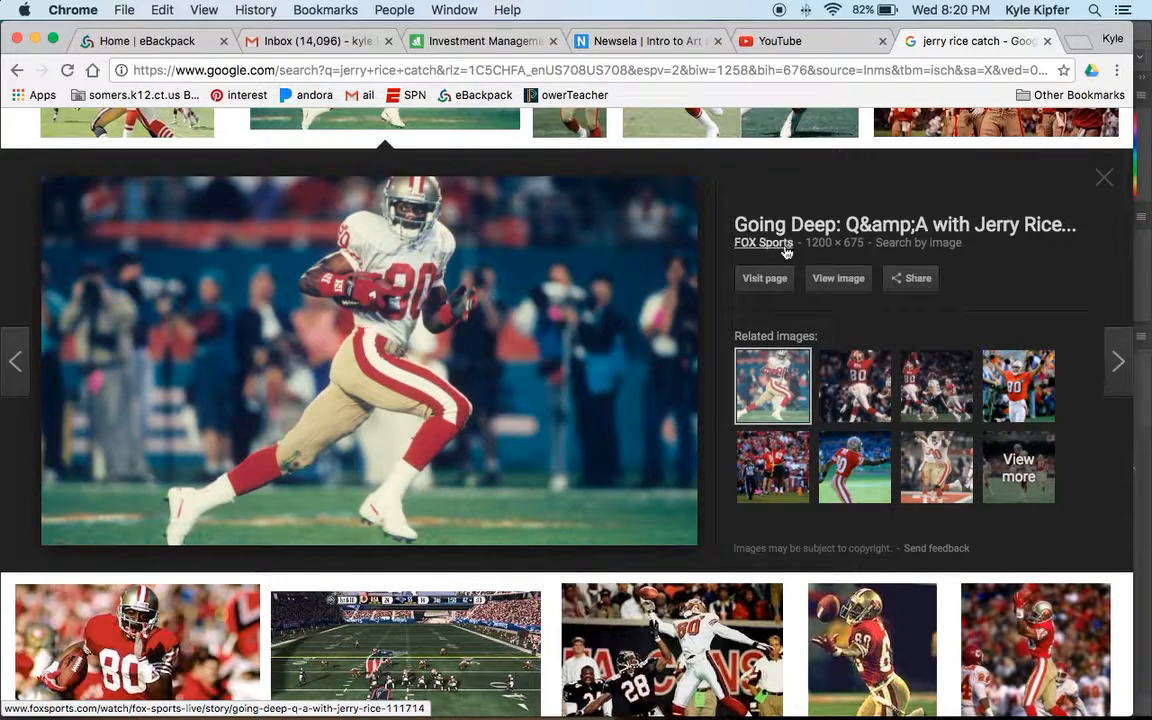
{"action": "right_click", "coordinate": [388, 358]}
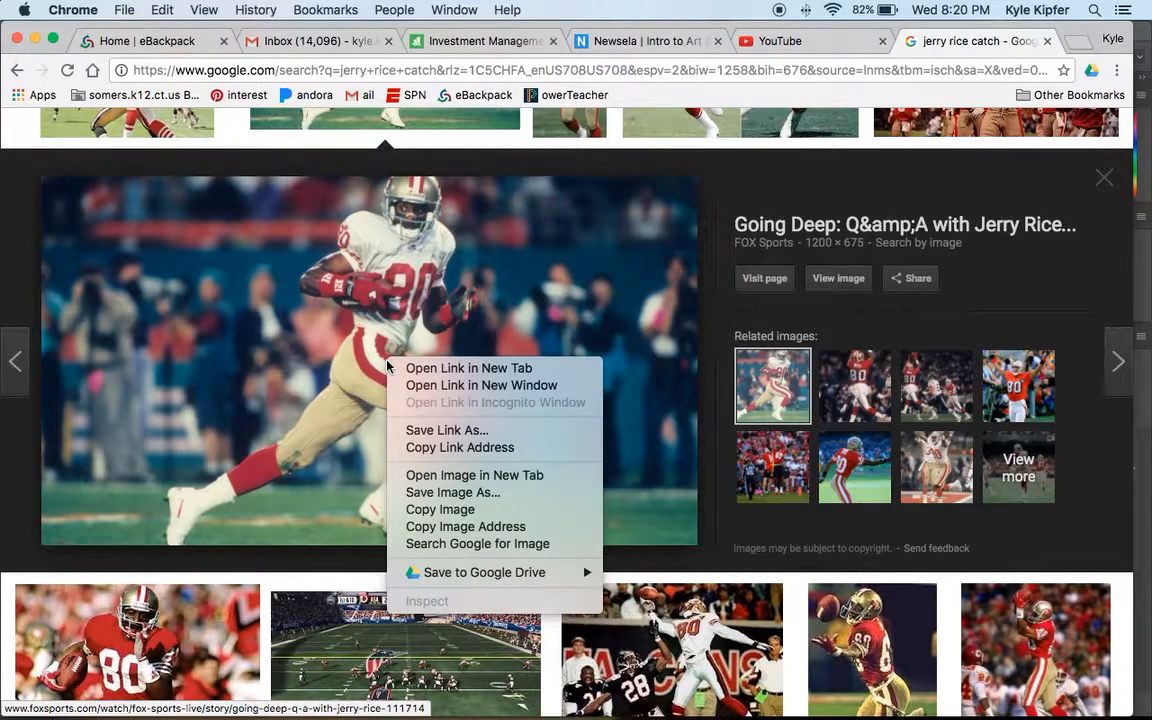
{"action": "left_click", "coordinate": [456, 510]}
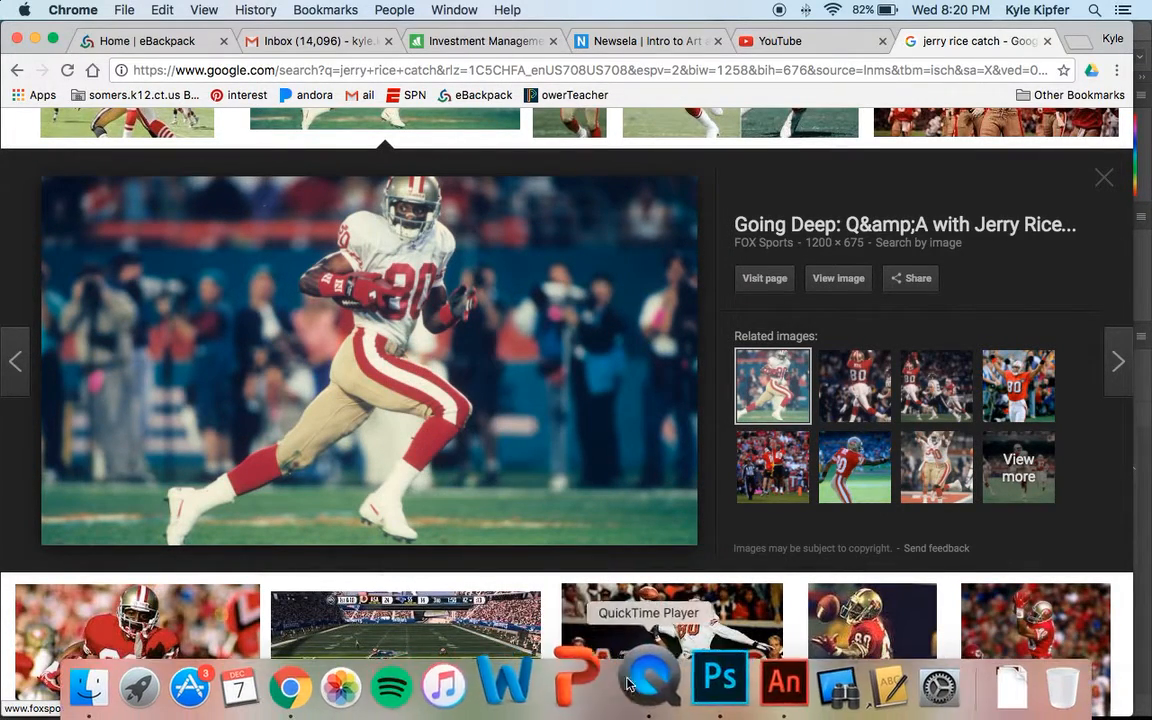
Return to Photoshop, create a new document sized to the clipboard and paste the copied image into it.
{"action": "left_click", "coordinate": [698, 678]}
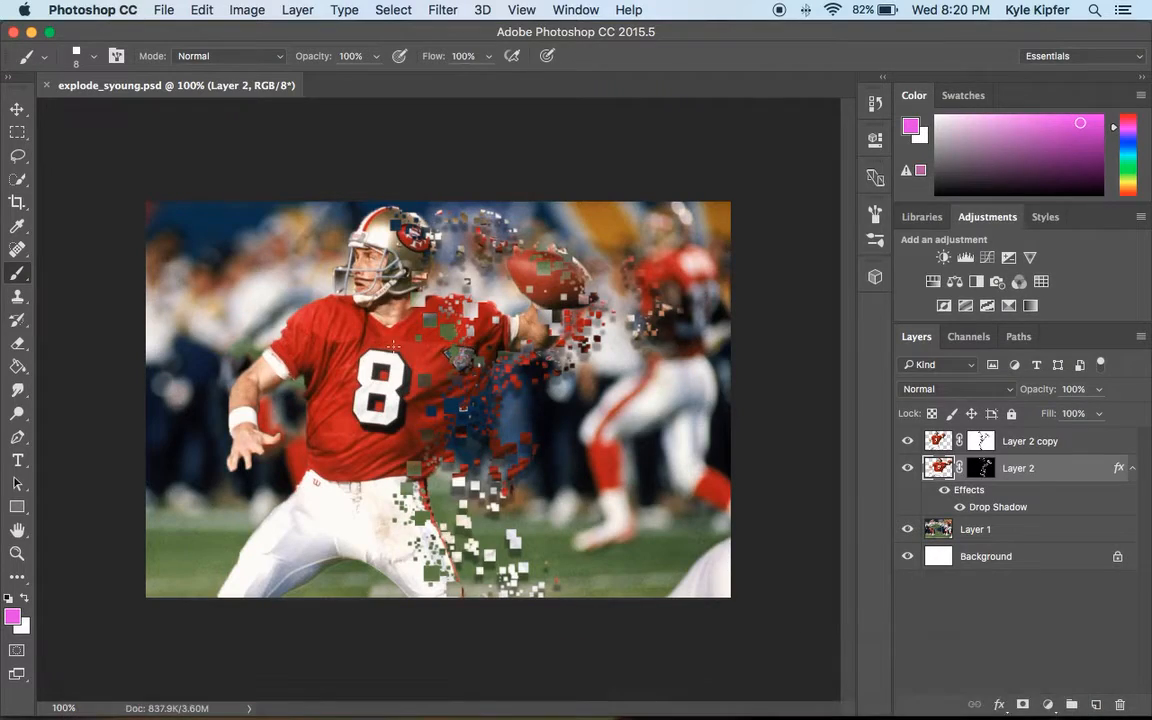
{"action": "left_click", "coordinate": [164, 10]}
{"action": "left_click", "coordinate": [541, 215]}
{"action": "key", "text": "super+n"}
{"action": "left_click", "coordinate": [665, 219]}
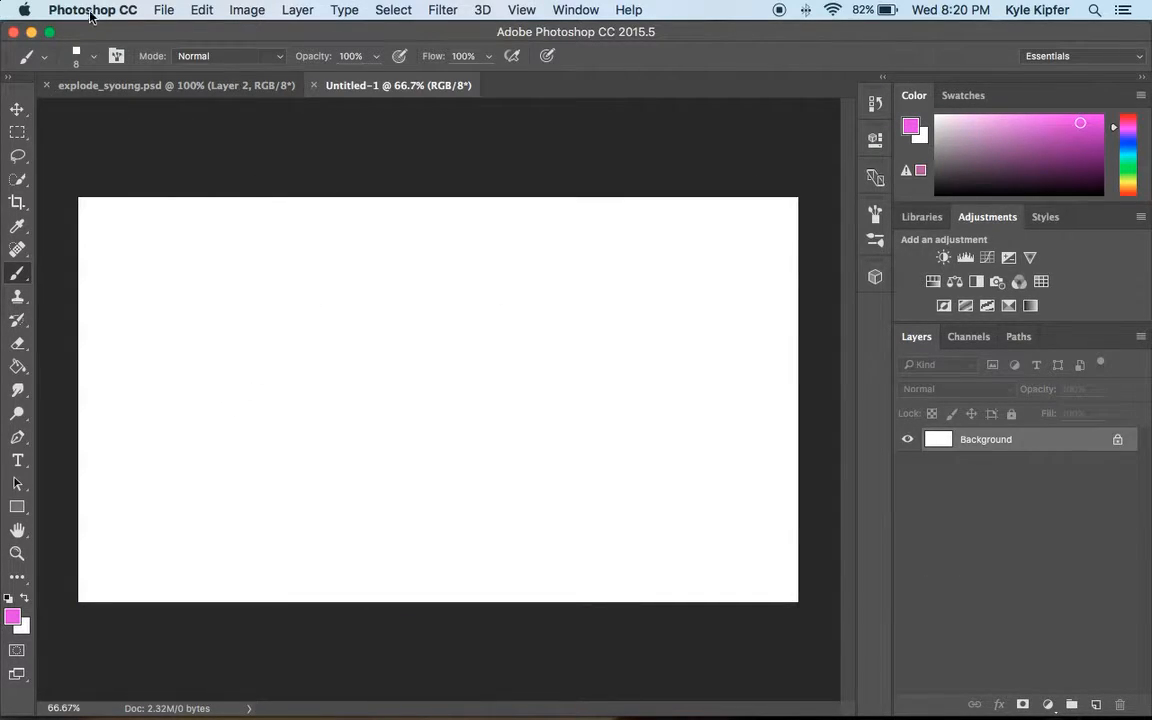
{"action": "left_click", "coordinate": [200, 10]}
{"action": "left_click", "coordinate": [265, 172]}
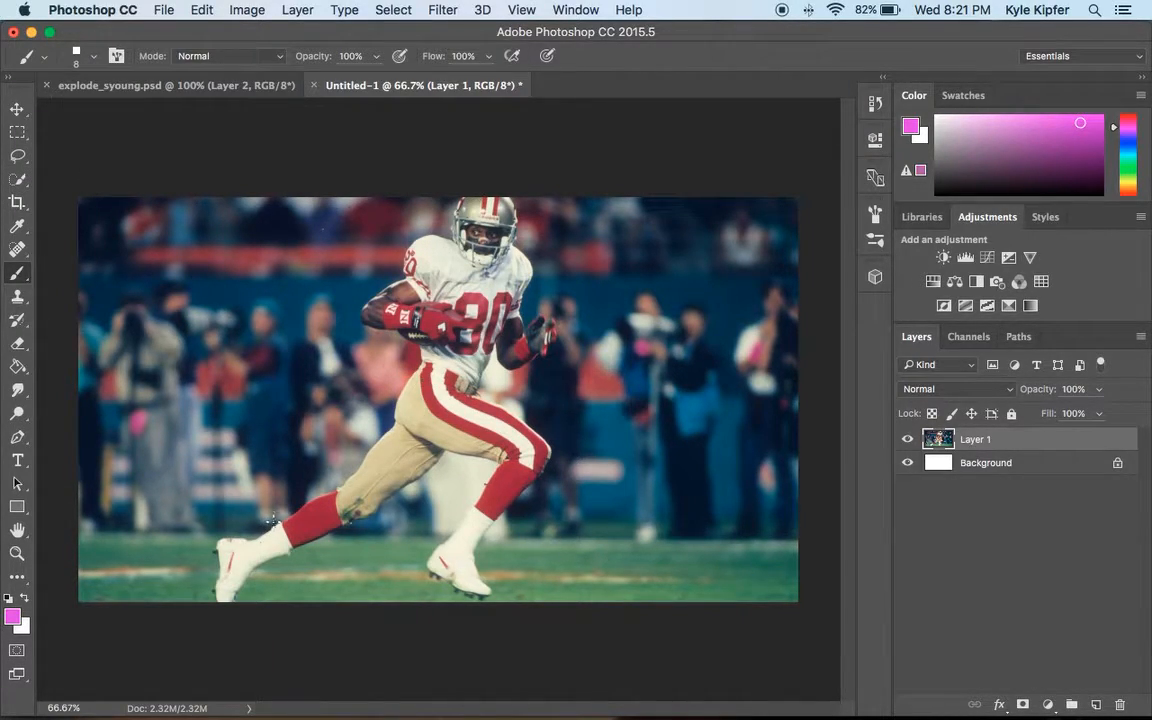
Select the running player with the Quick Selection tool, adding the lower leg and shoe.
{"action": "left_click", "coordinate": [23, 181]}
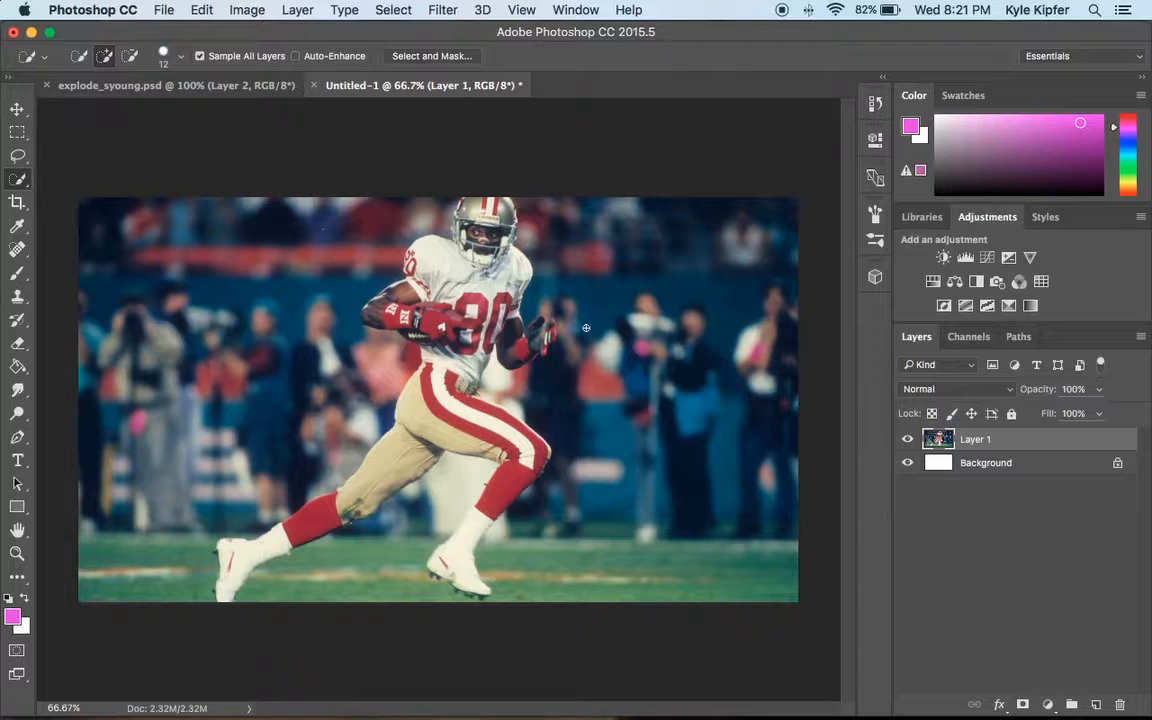
{"action": "mouse_move", "coordinate": [514, 261]}
{"action": "left_mouse_down"}
{"action": "mouse_move", "coordinate": [486, 208]}
{"action": "mouse_move", "coordinate": [456, 238]}
{"action": "mouse_move", "coordinate": [467, 232]}
{"action": "mouse_move", "coordinate": [454, 259]}
{"action": "mouse_move", "coordinate": [428, 262]}
{"action": "mouse_move", "coordinate": [419, 291]}
{"action": "mouse_move", "coordinate": [426, 284]}
{"action": "mouse_move", "coordinate": [388, 315]}
{"action": "mouse_move", "coordinate": [424, 324]}
{"action": "mouse_move", "coordinate": [437, 367]}
{"action": "mouse_move", "coordinate": [402, 457]}
{"action": "mouse_move", "coordinate": [355, 489]}
{"action": "mouse_move", "coordinate": [347, 512]}
{"action": "mouse_move", "coordinate": [283, 550]}
{"action": "mouse_move", "coordinate": [228, 572]}
{"action": "left_mouse_up"}
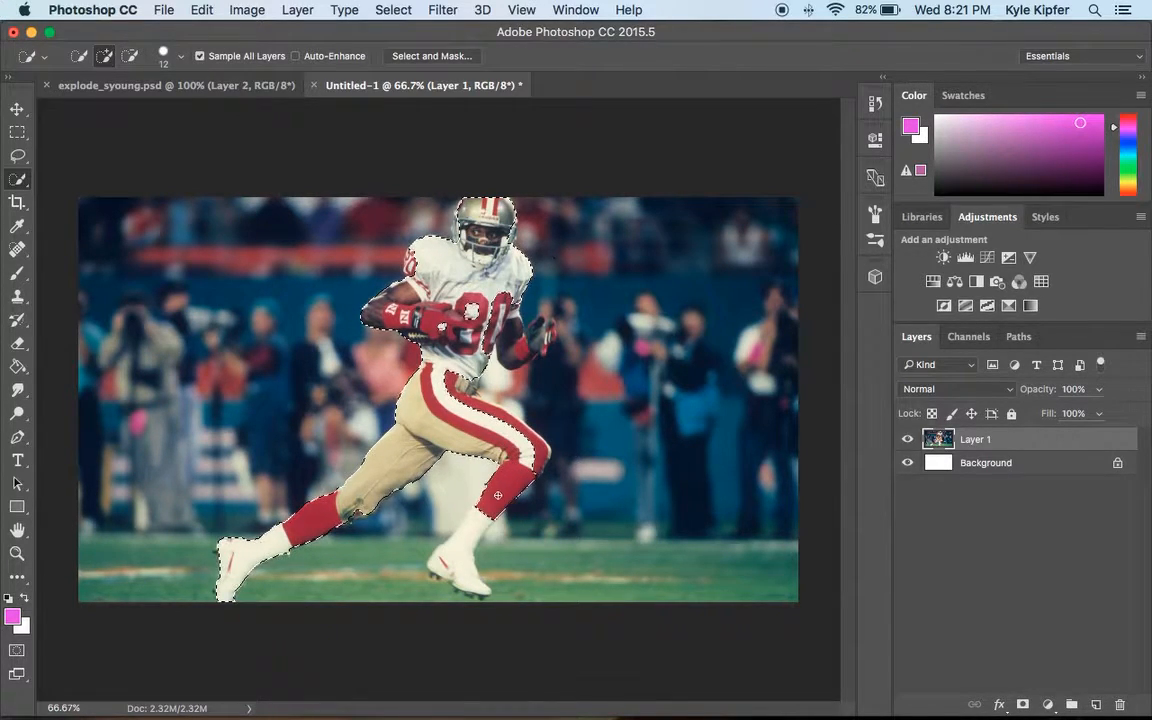
{"action": "left_click_drag", "start_coordinate": [473, 526], "coordinate": [448, 548]}
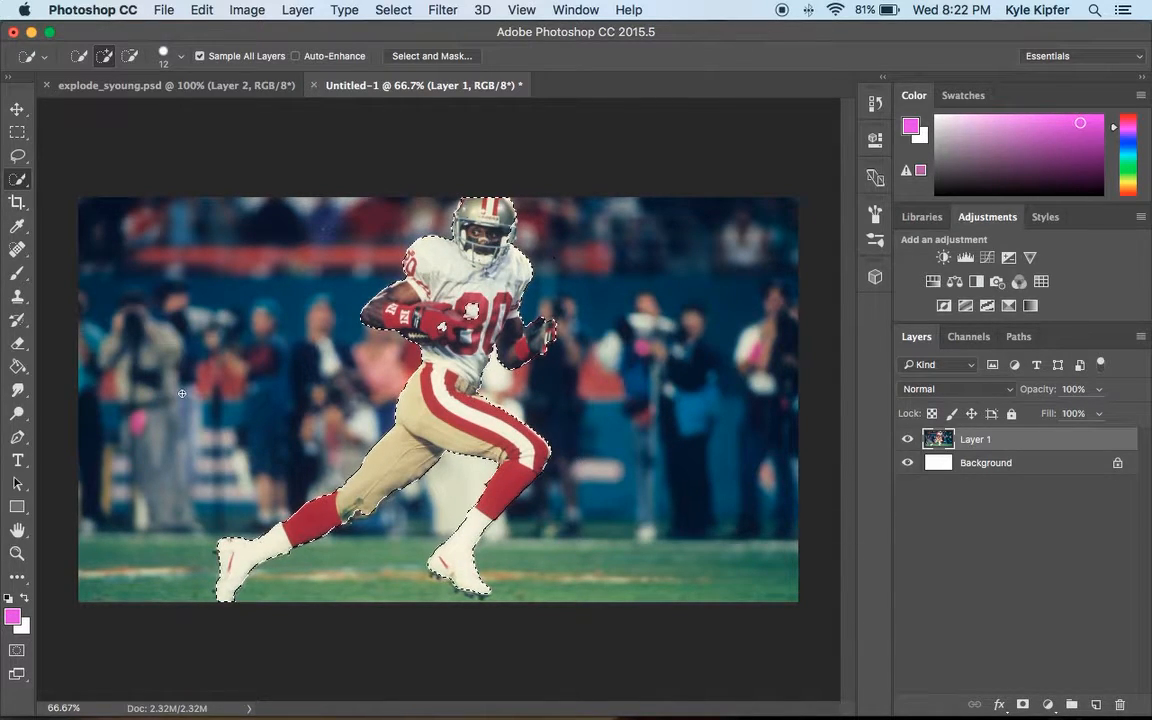
Zoom in on the left shoe, set the Quick Selection brush to 8 px and add the shoe's tip.
{"action": "key", "text": "z"}
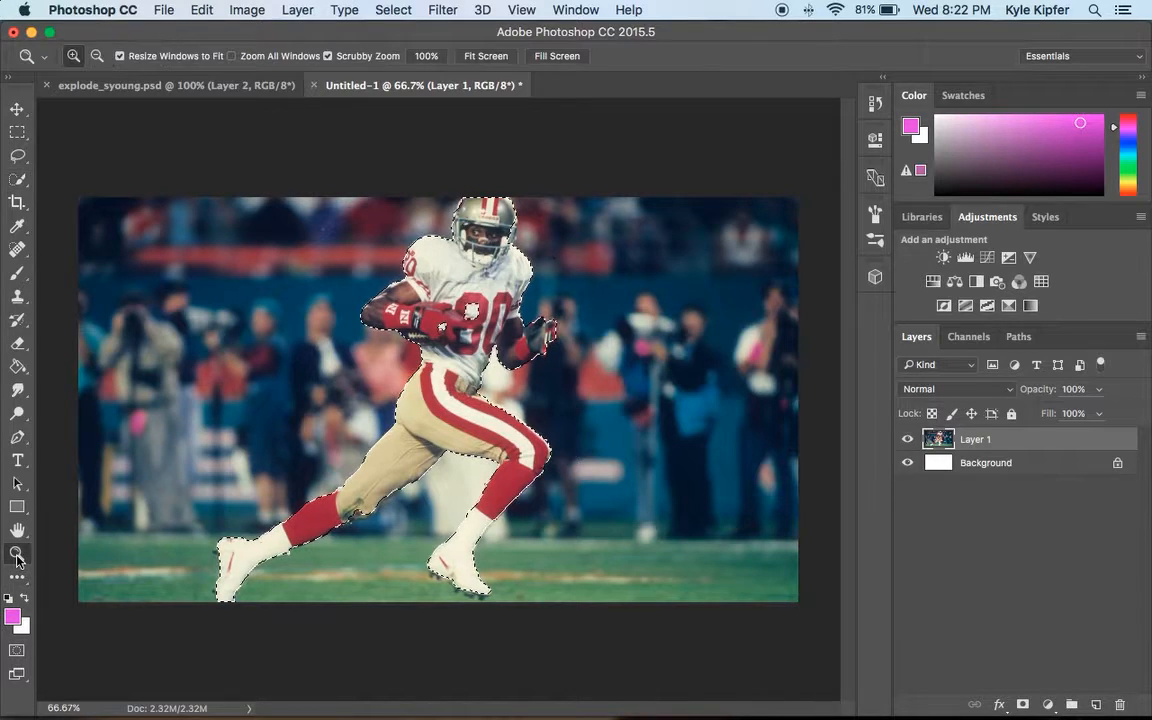
{"action": "left_click_drag", "start_coordinate": [220, 556], "coordinate": [235, 582]}
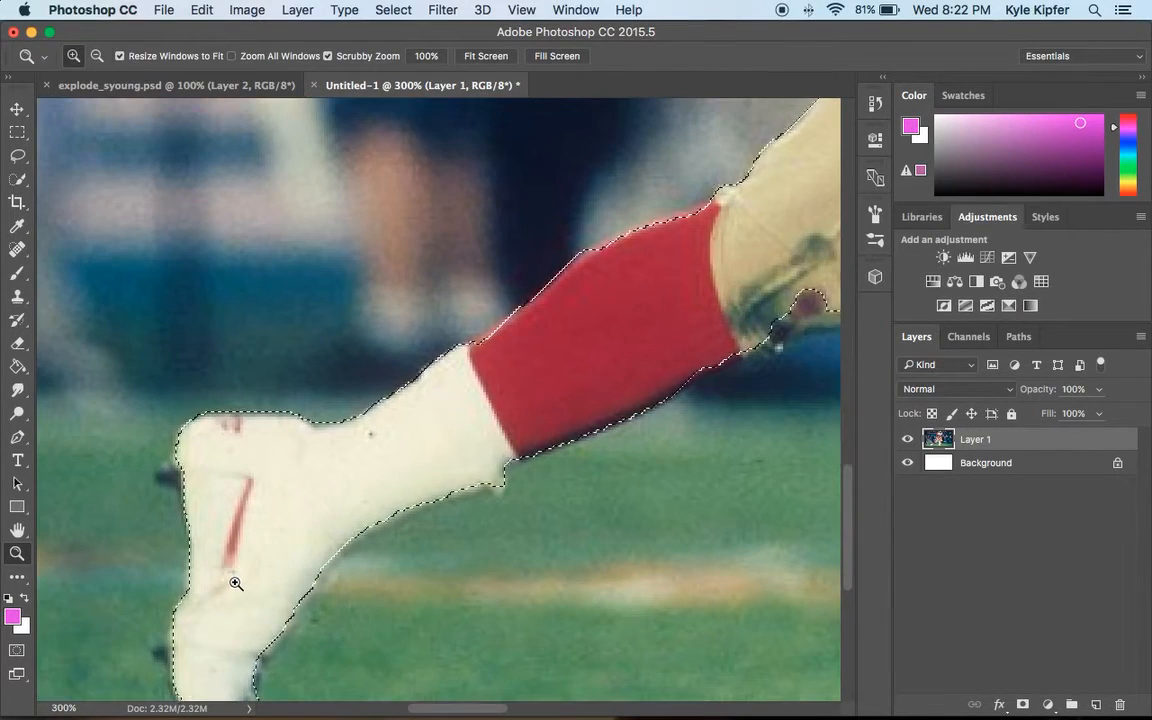
{"action": "left_click", "coordinate": [17, 182]}
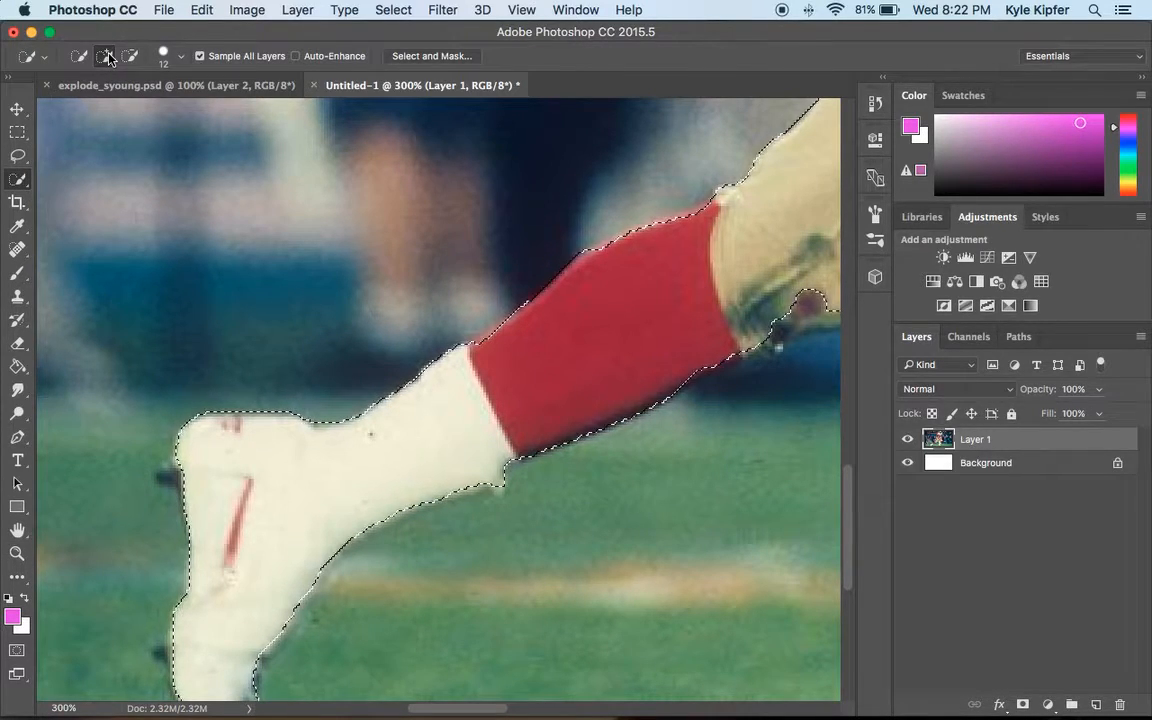
{"action": "left_click", "coordinate": [166, 58]}
{"action": "left_click", "coordinate": [87, 108]}
{"action": "left_click_drag", "start_coordinate": [87, 108], "coordinate": [83, 108]}
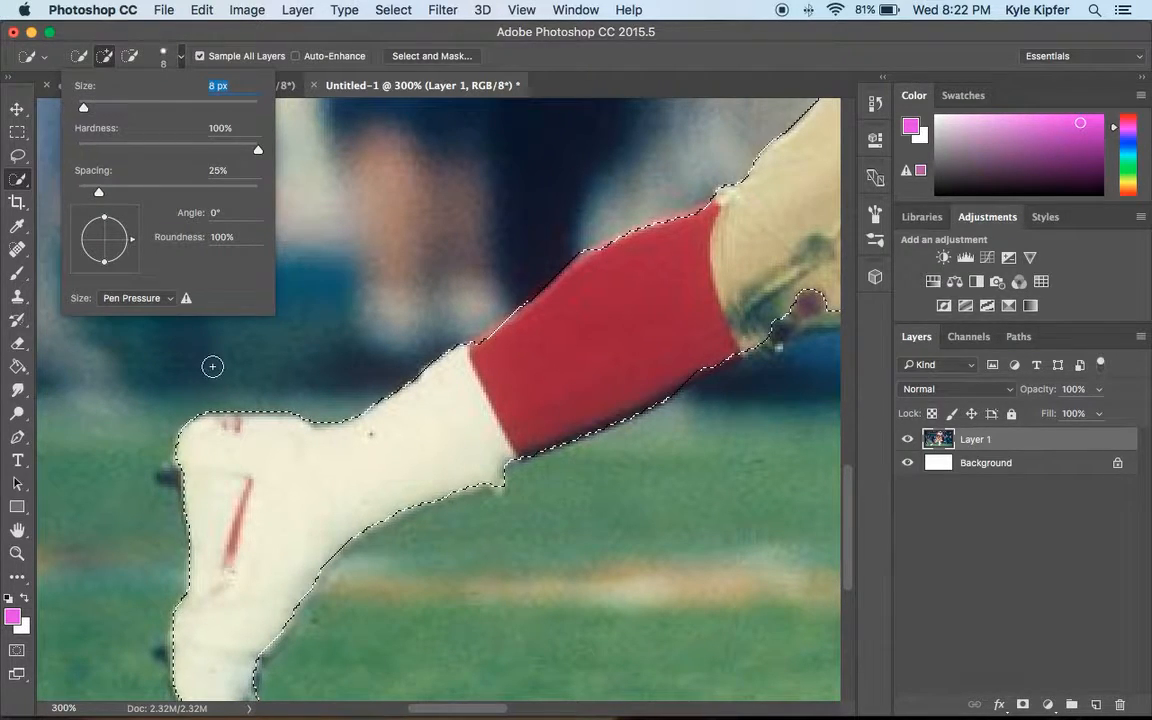
{"action": "left_click", "coordinate": [170, 473]}
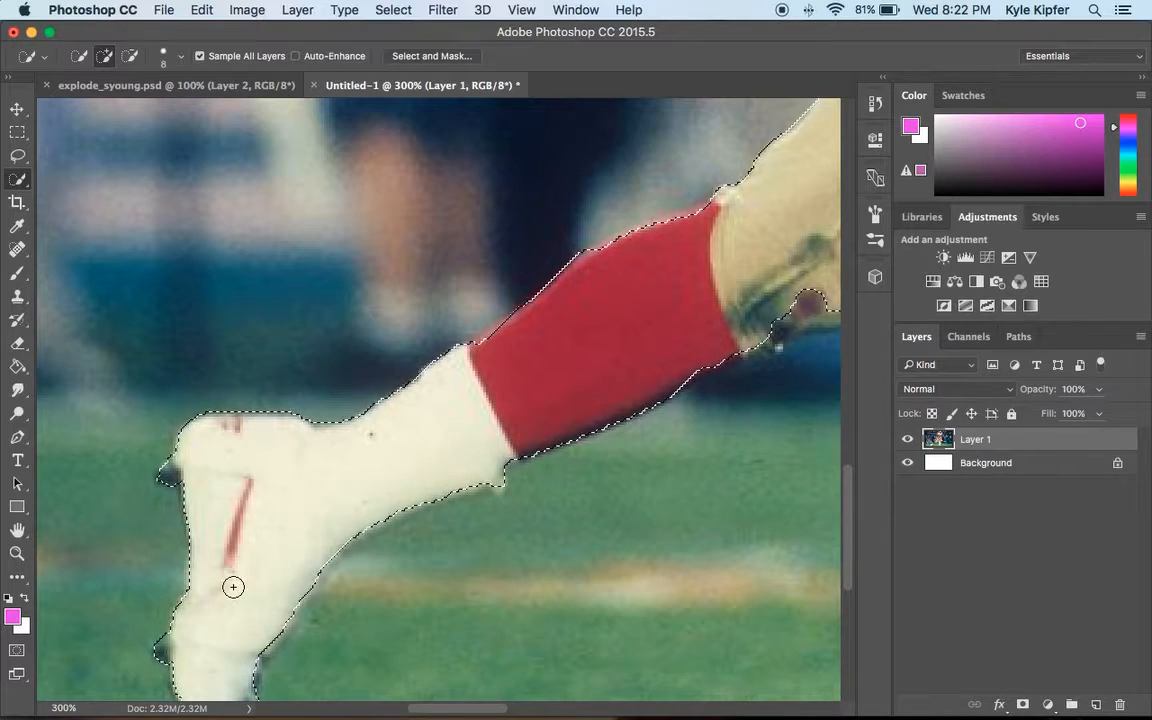
Try adding the area behind the left calf to the selection and undo the additions.
{"action": "scroll", "coordinate": [231, 589], "scroll_direction": "down", "scroll_amount": 3}
{"action": "scroll", "coordinate": [233, 587], "scroll_direction": "up", "scroll_amount": 5}
{"action": "scroll", "coordinate": [233, 587], "scroll_direction": "right", "scroll_amount": 5}
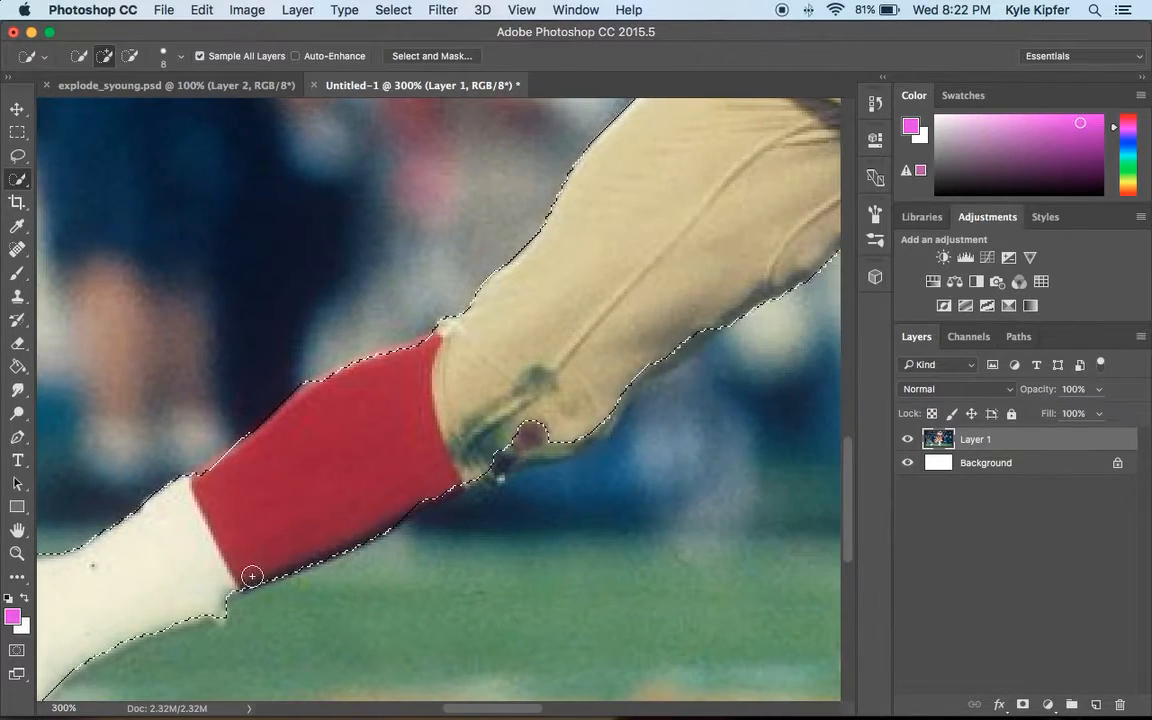
{"action": "mouse_move", "coordinate": [579, 428]}
{"action": "left_mouse_down"}
{"action": "mouse_move", "coordinate": [497, 450]}
{"action": "mouse_move", "coordinate": [469, 471]}
{"action": "left_mouse_up"}
{"action": "key", "text": "super+z"}
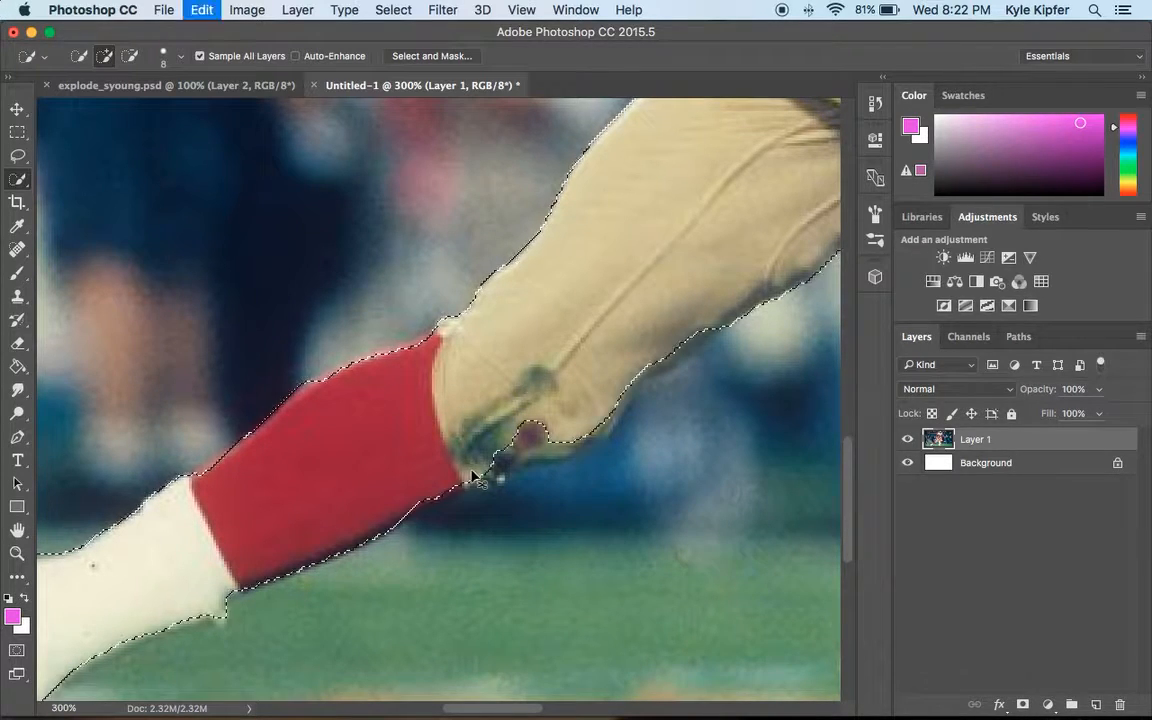
{"action": "mouse_move", "coordinate": [546, 441]}
{"action": "left_mouse_down"}
{"action": "mouse_move", "coordinate": [505, 449]}
{"action": "mouse_move", "coordinate": [499, 466]}
{"action": "mouse_move", "coordinate": [419, 496]}
{"action": "left_mouse_up"}
{"action": "key", "text": "super+z"}
{"action": "key", "text": "super+z"}
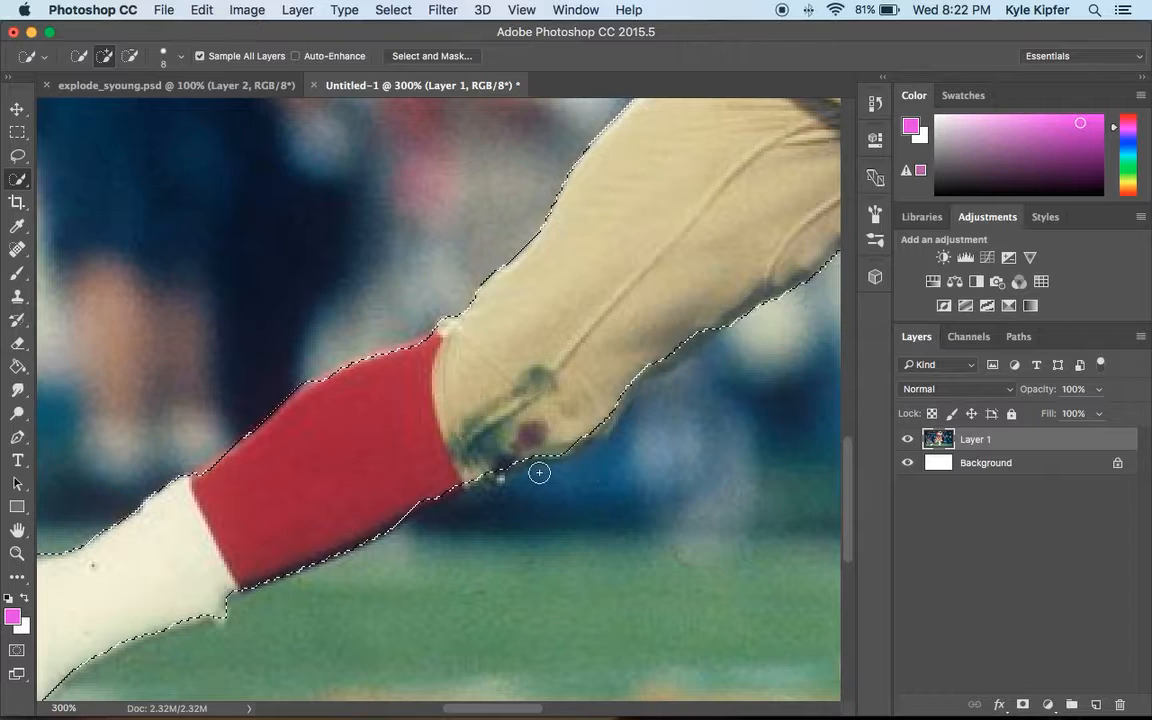
Try adding the right shoe's cleats to the selection and undo it.
{"action": "scroll", "coordinate": [643, 365], "scroll_direction": "up", "scroll_amount": 3}
{"action": "scroll", "coordinate": [643, 365], "scroll_direction": "right", "scroll_amount": 4}
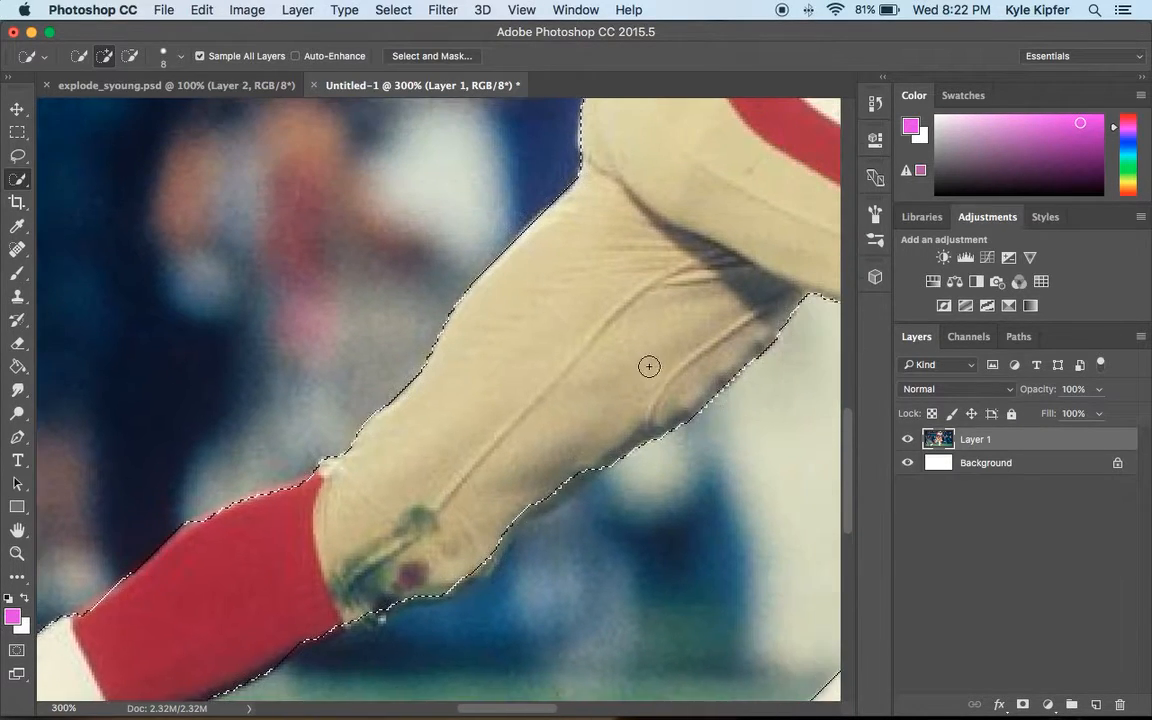
{"action": "scroll", "coordinate": [649, 366], "scroll_direction": "down", "scroll_amount": 5}
{"action": "scroll", "coordinate": [648, 367], "scroll_direction": "right", "scroll_amount": 3}
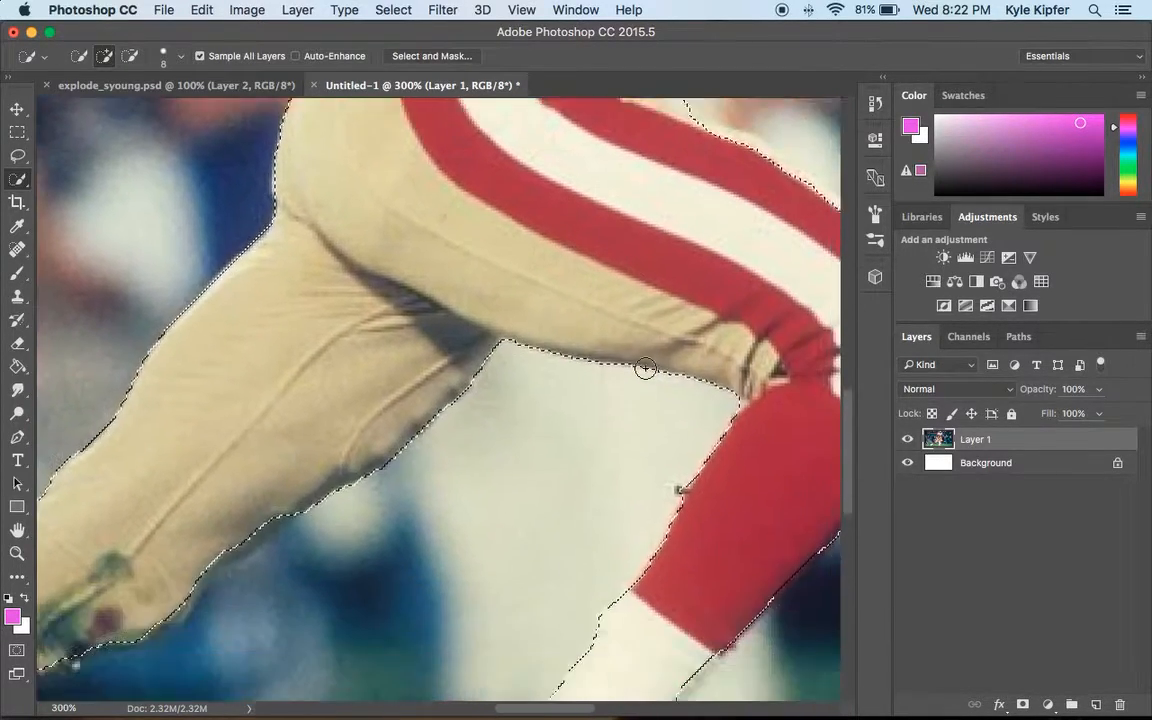
{"action": "scroll", "coordinate": [646, 367], "scroll_direction": "up", "scroll_amount": 3}
{"action": "scroll", "coordinate": [646, 367], "scroll_direction": "right", "scroll_amount": 3}
{"action": "scroll", "coordinate": [645, 368], "scroll_direction": "down", "scroll_amount": 6}
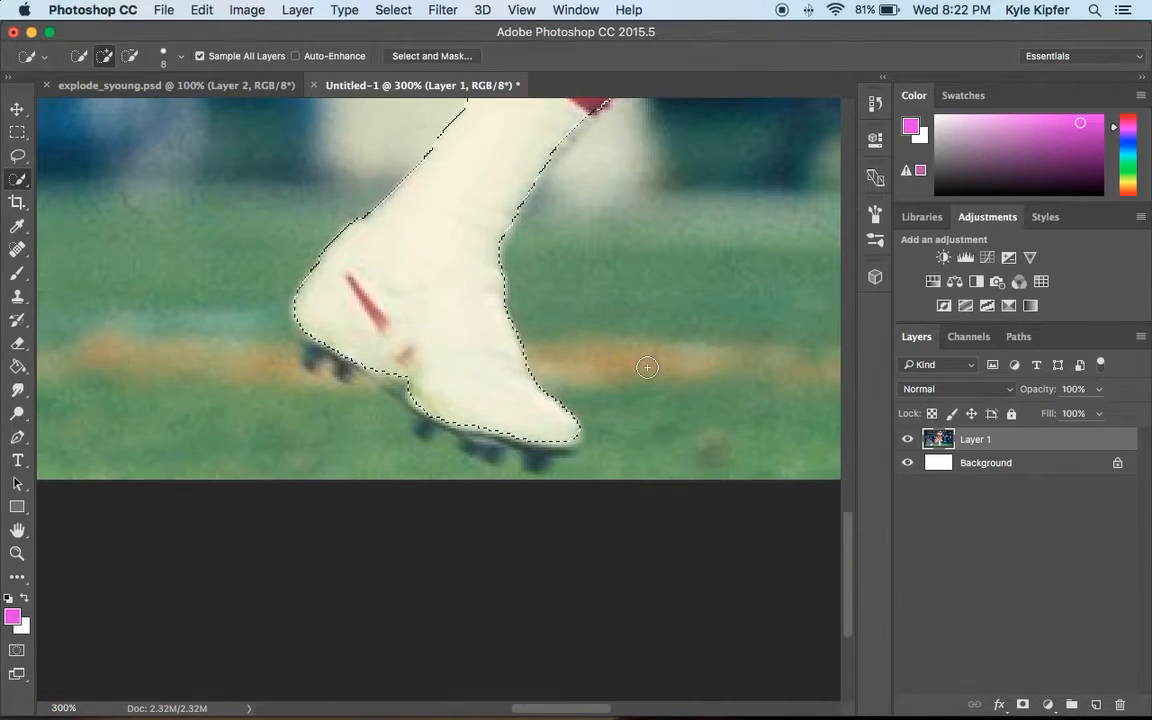
{"action": "left_click", "coordinate": [347, 355]}
{"action": "key", "text": "super+z"}
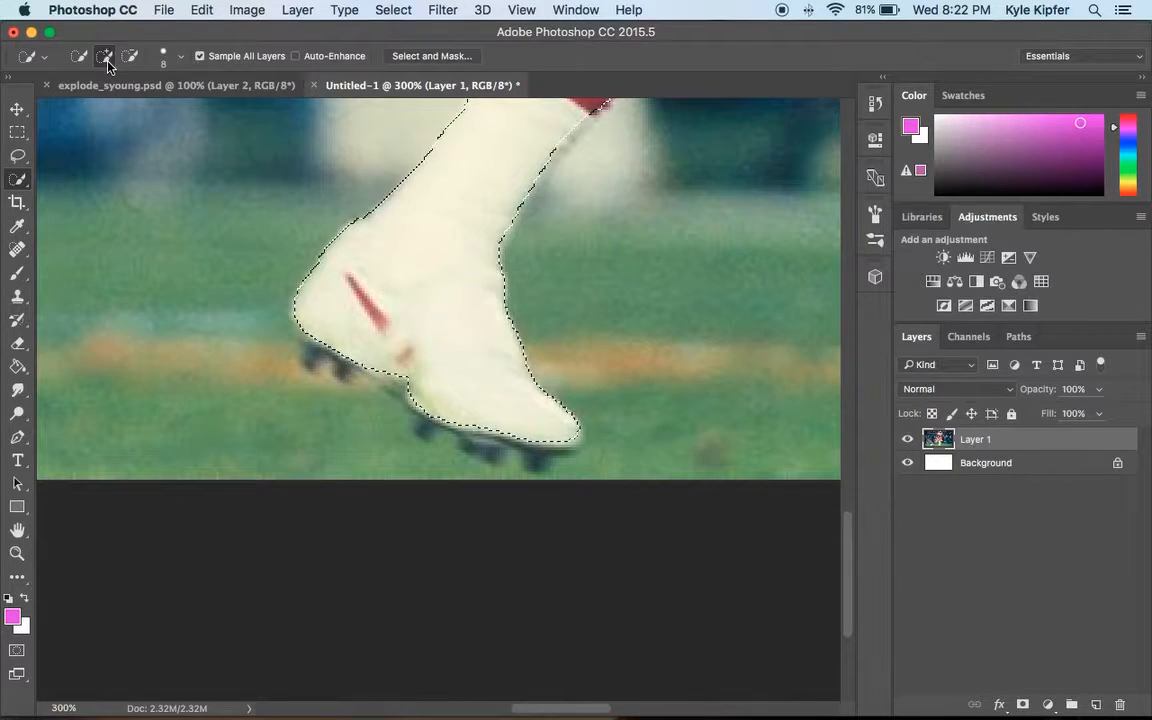
Set the Quick Selection brush to 3 px and try adding the right shoe's cleats again, undoing each attempt.
{"action": "left_click", "coordinate": [179, 56]}
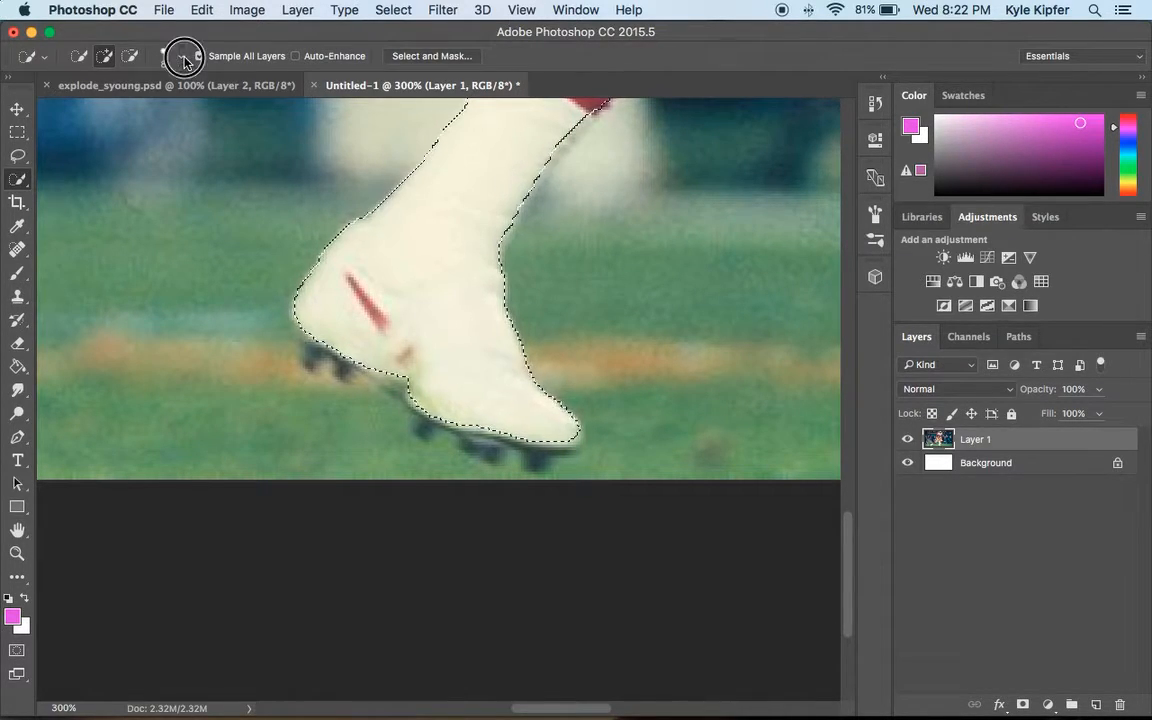
{"action": "left_click_drag", "start_coordinate": [83, 107], "coordinate": [79, 107]}
{"action": "left_click", "coordinate": [320, 347]}
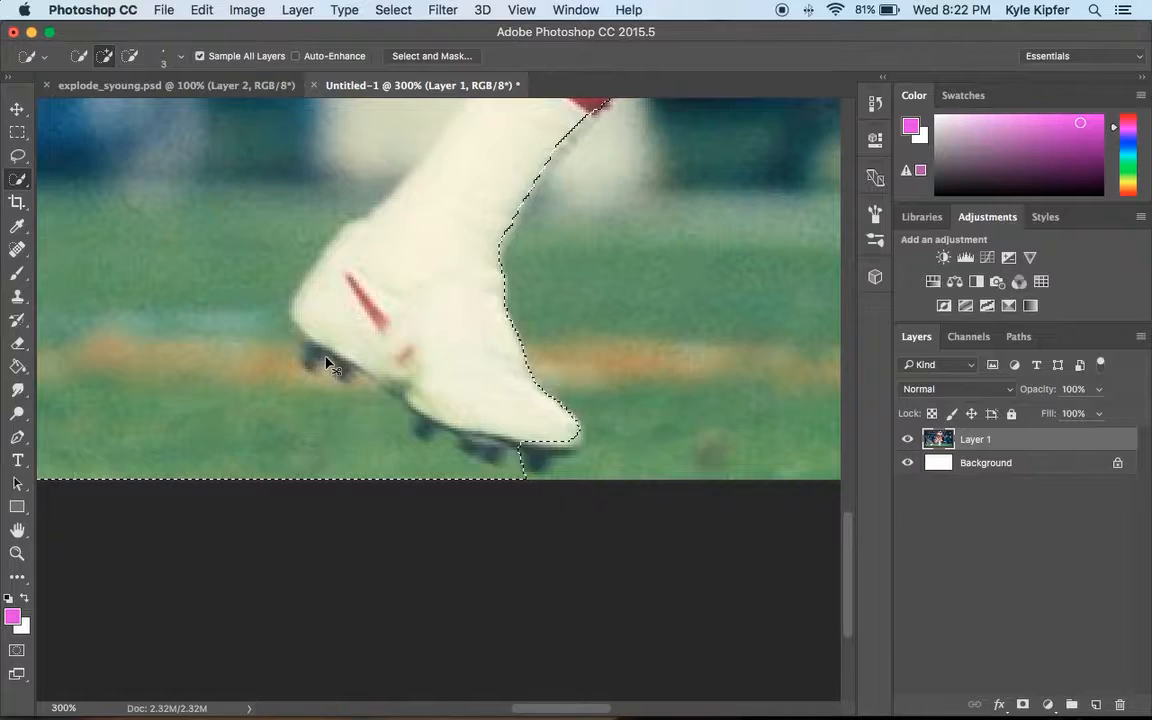
{"action": "left_click", "coordinate": [318, 352]}
{"action": "key", "text": "super+z"}
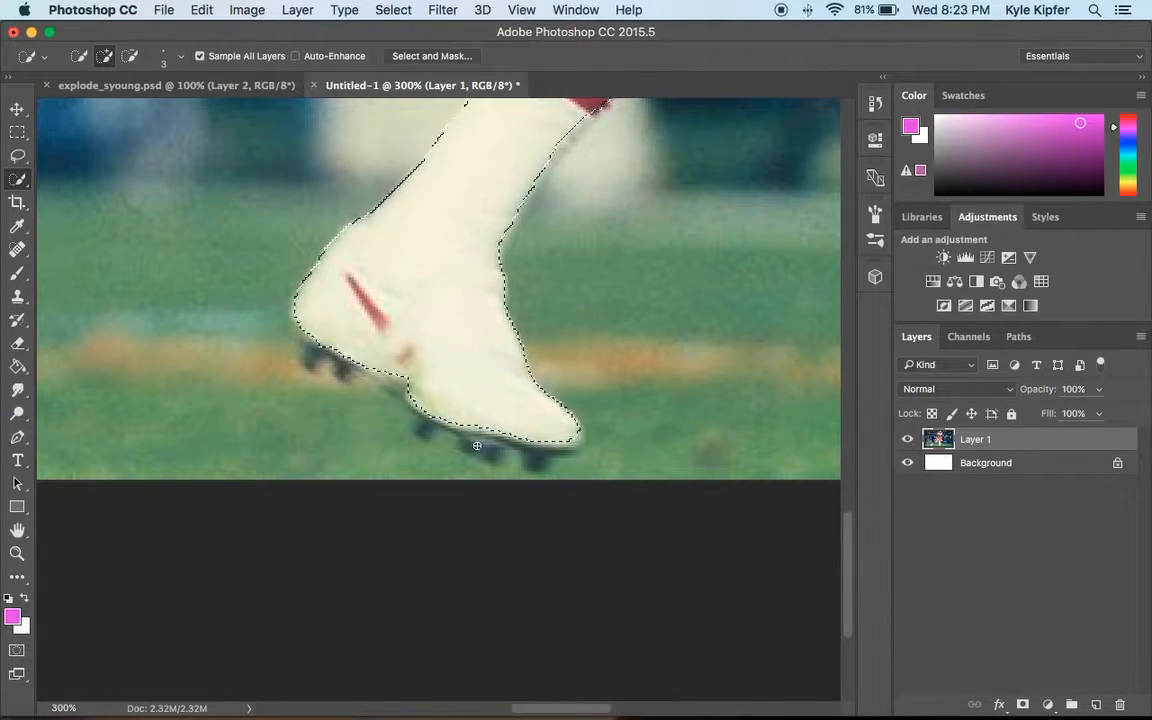
{"action": "left_click", "coordinate": [478, 446]}
{"action": "key", "text": "super+z"}
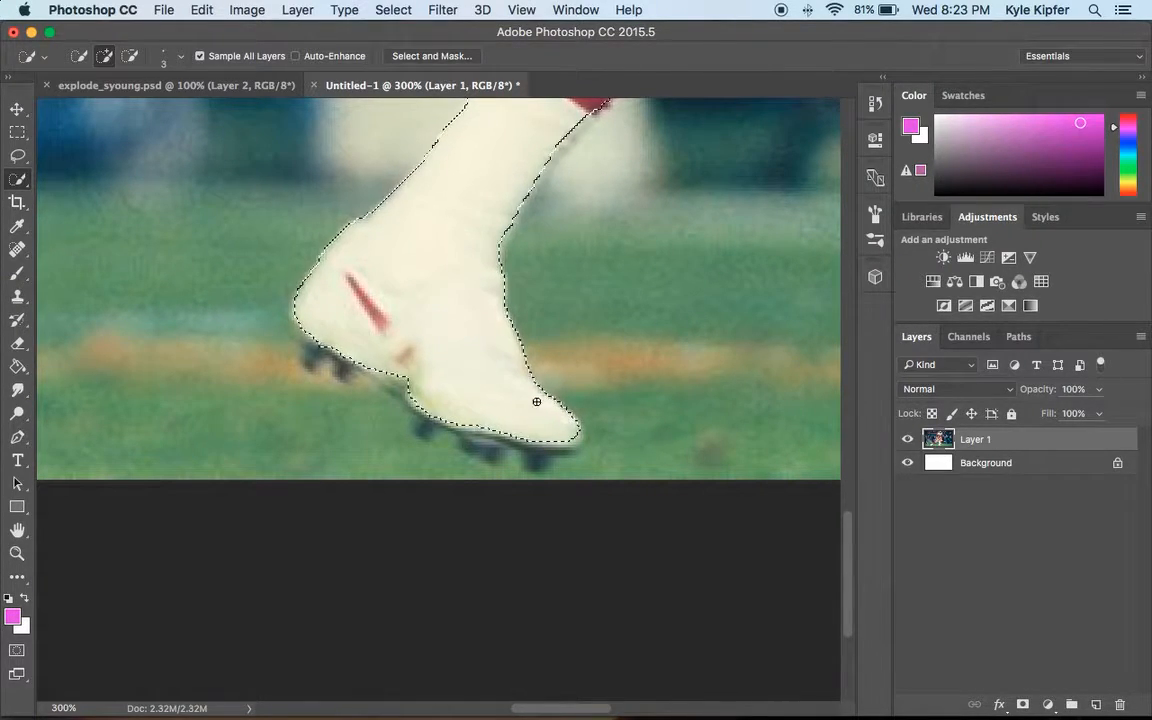
Review the Quick Selection edges along the legs, arms and helmet.
{"action": "scroll", "coordinate": [545, 437], "scroll_direction": "up", "scroll_amount": 10}
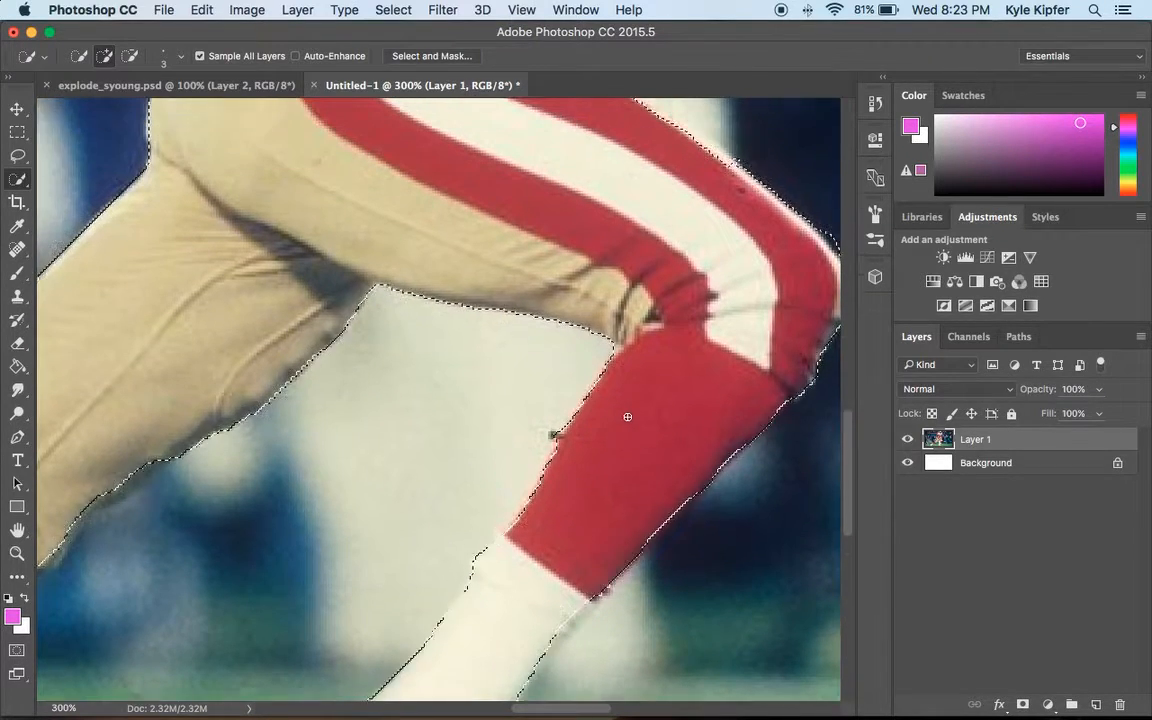
{"action": "scroll", "coordinate": [626, 416], "scroll_direction": "up", "scroll_amount": 5}
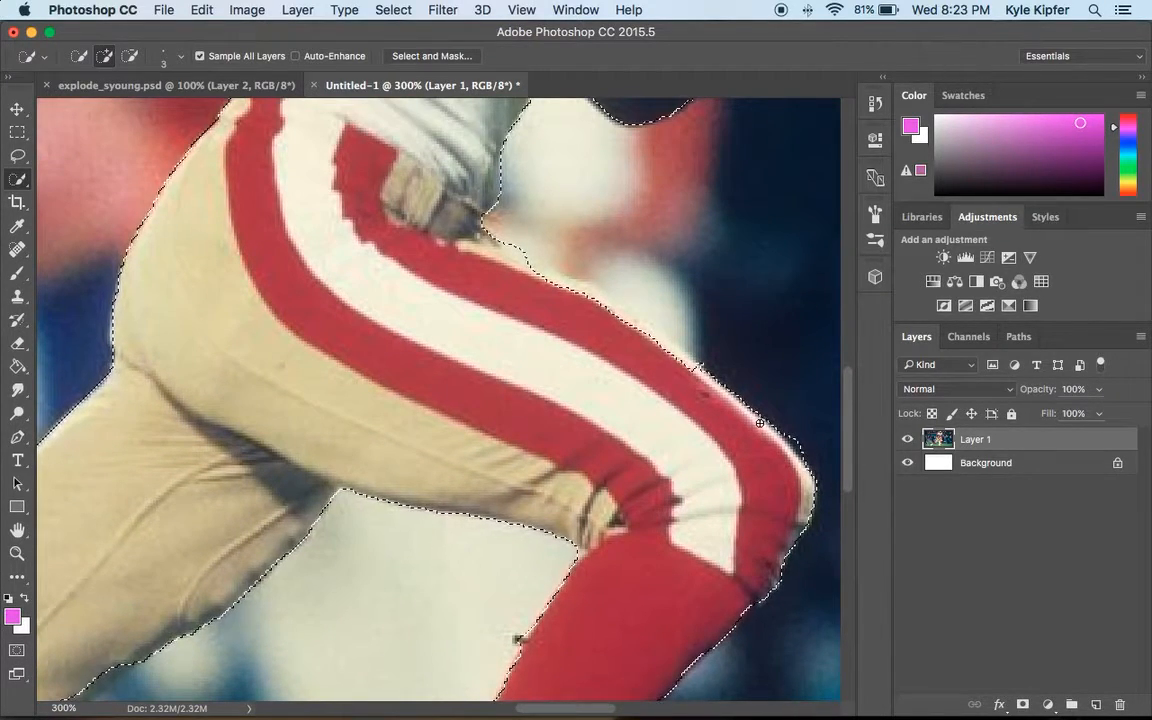
{"action": "scroll", "coordinate": [775, 421], "scroll_direction": "right", "scroll_amount": 4}
{"action": "left_click", "coordinate": [131, 57]}
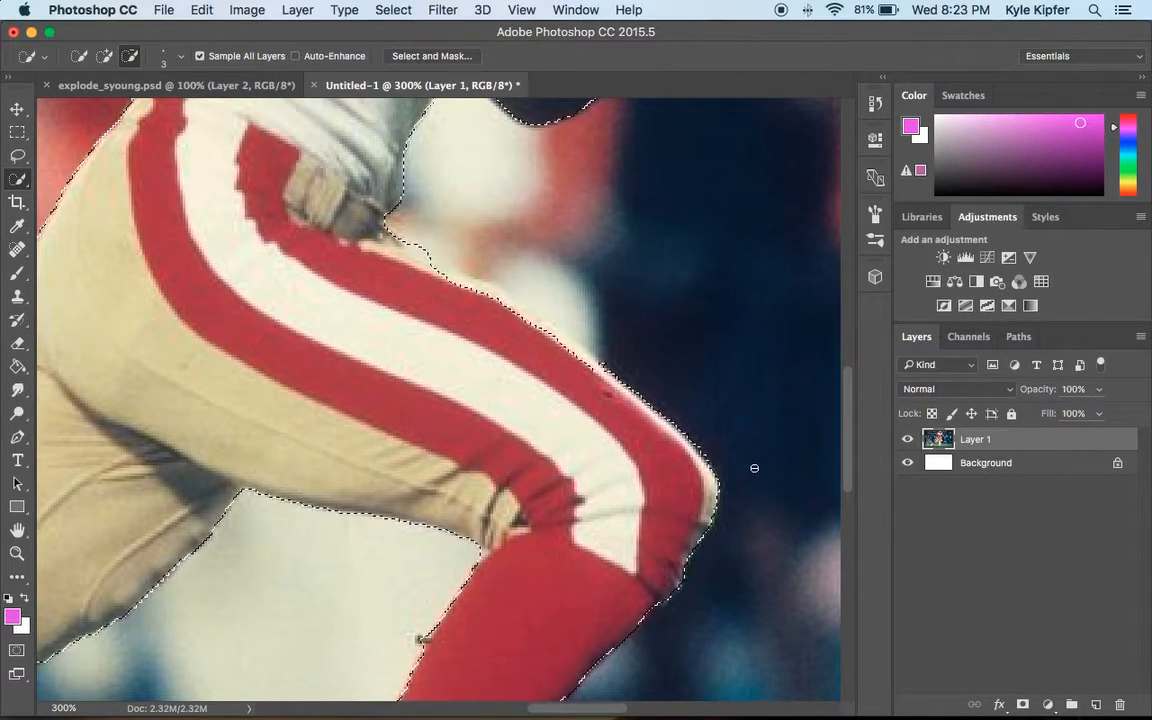
{"action": "scroll", "coordinate": [509, 251], "scroll_direction": "up", "scroll_amount": 10}
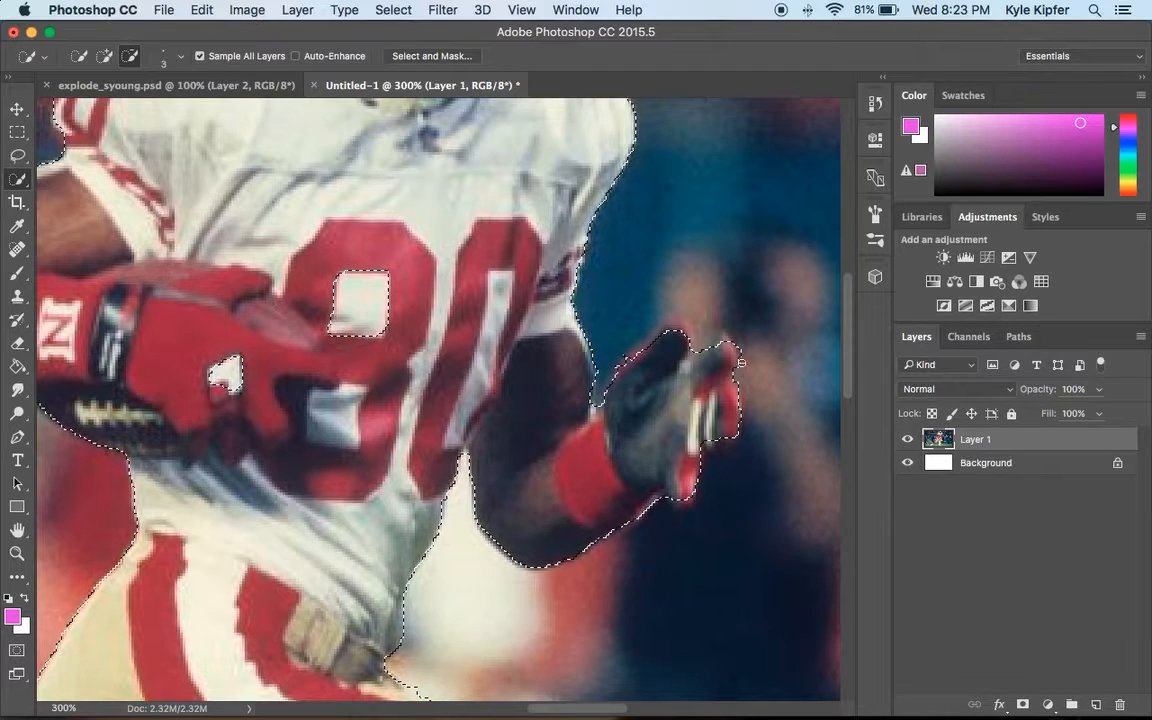
{"action": "scroll", "coordinate": [722, 294], "scroll_direction": "up", "scroll_amount": 2}
{"action": "scroll", "coordinate": [722, 294], "scroll_direction": "up", "scroll_amount": 6}
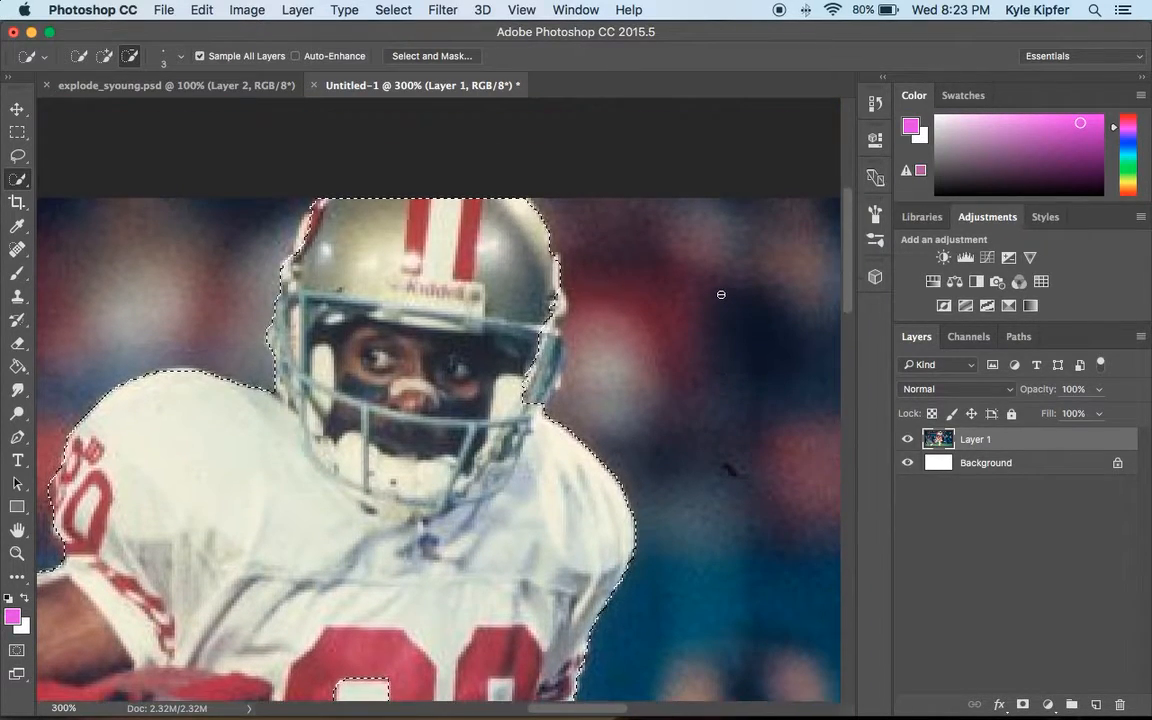
{"action": "left_click", "coordinate": [104, 56]}
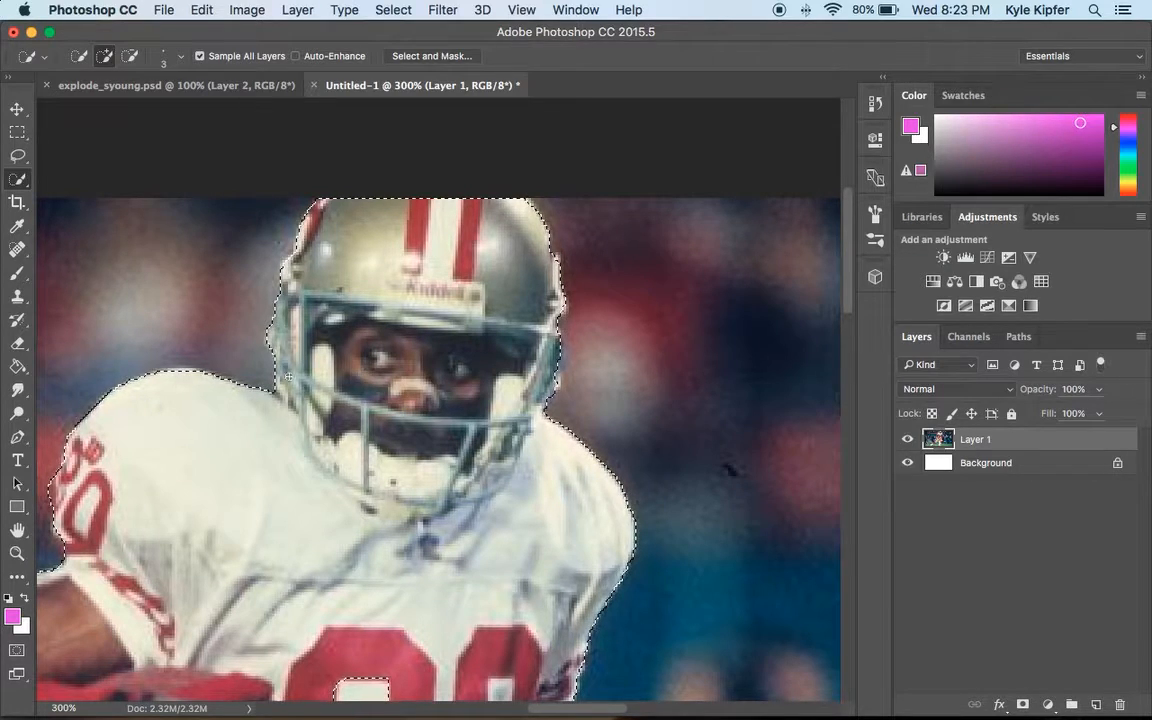
{"action": "scroll", "coordinate": [312, 372], "scroll_direction": "down", "scroll_amount": 10}
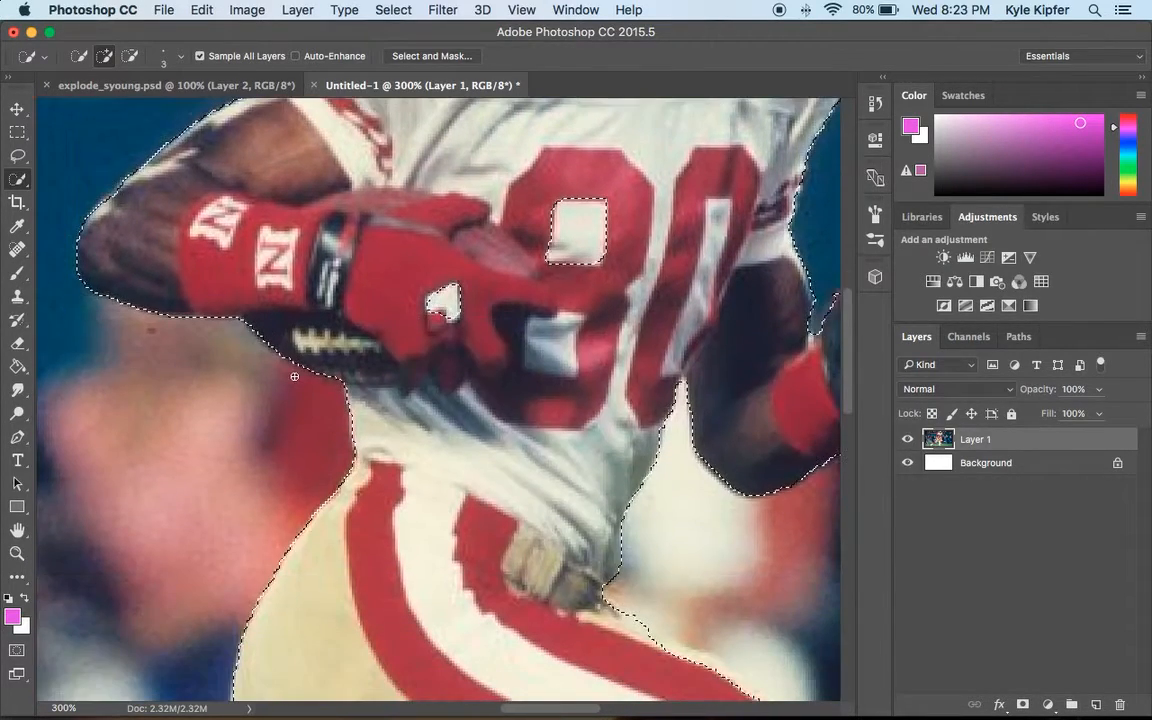
Zoom to 200% and add the gaps inside the jersey number and glove to the selection.
{"action": "key", "text": "z"}
{"action": "left_click", "coordinate": [458, 372], "text": "alt"}
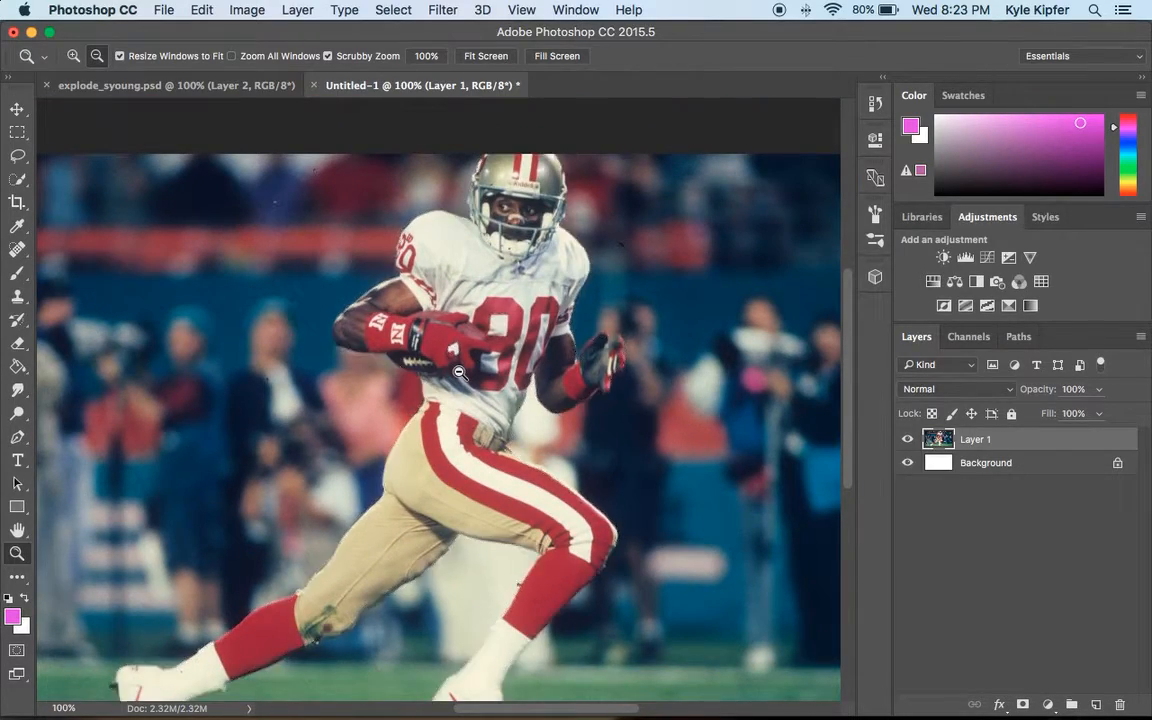
{"action": "left_click", "coordinate": [458, 372], "text": "alt"}
{"action": "left_click", "coordinate": [458, 372], "text": "alt"}
{"action": "left_click", "coordinate": [428, 278]}
{"action": "left_click", "coordinate": [426, 282]}
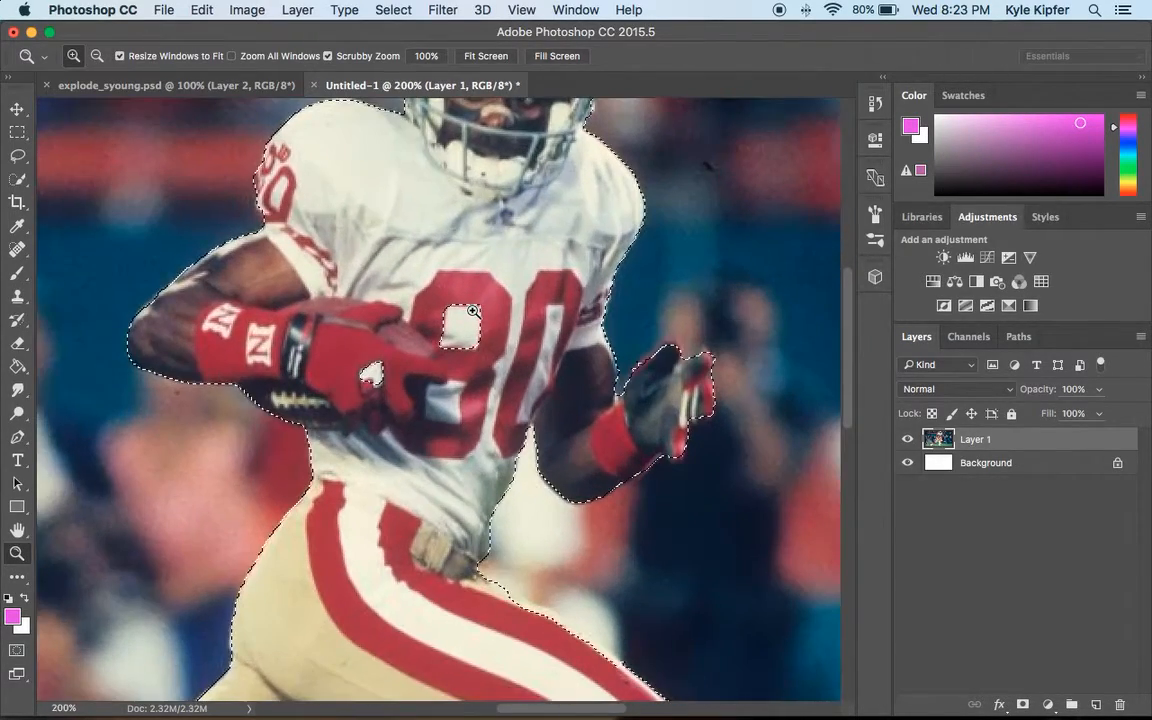
{"action": "left_click", "coordinate": [17, 178]}
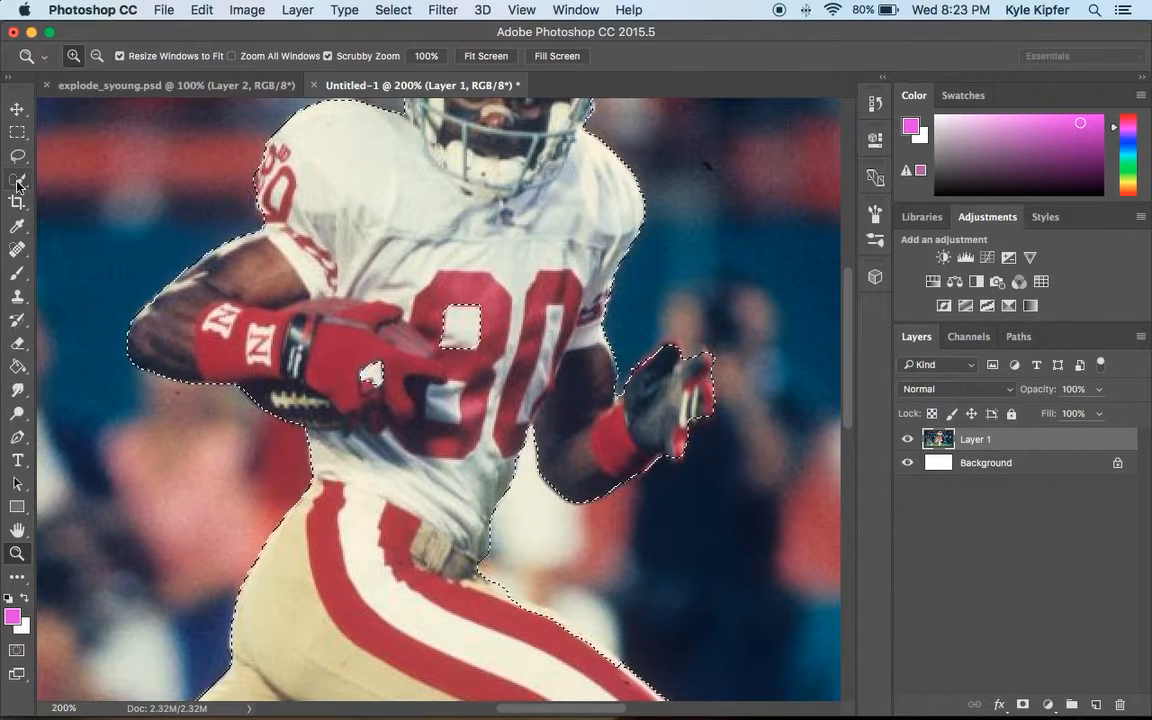
{"action": "left_click", "coordinate": [458, 322]}
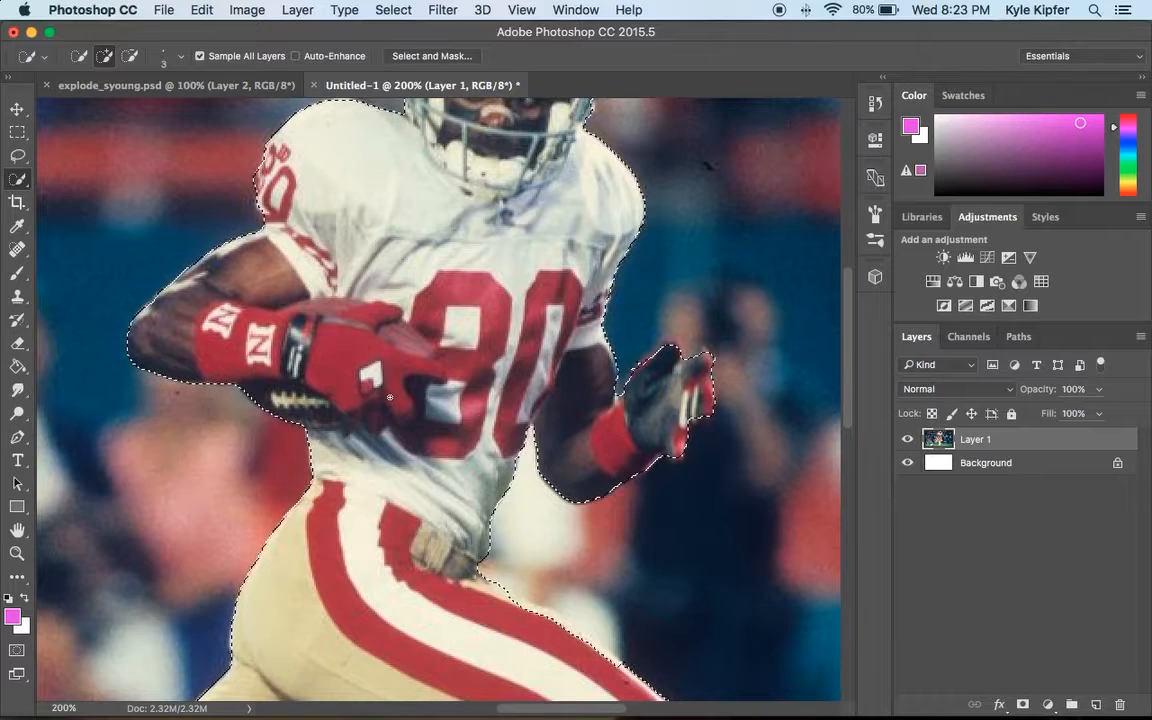
Review the complete selection around the player at full view.
{"action": "scroll", "coordinate": [497, 444], "scroll_direction": "up", "scroll_amount": 5}
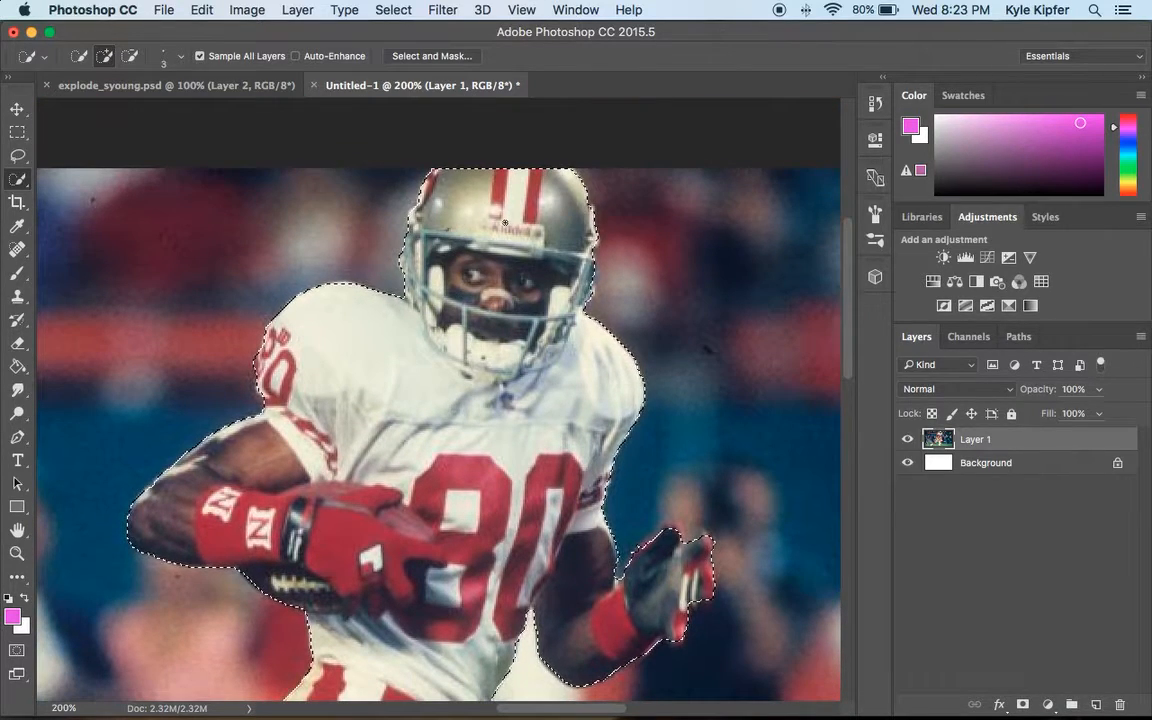
{"action": "scroll", "coordinate": [497, 444], "scroll_direction": "down", "scroll_amount": 12}
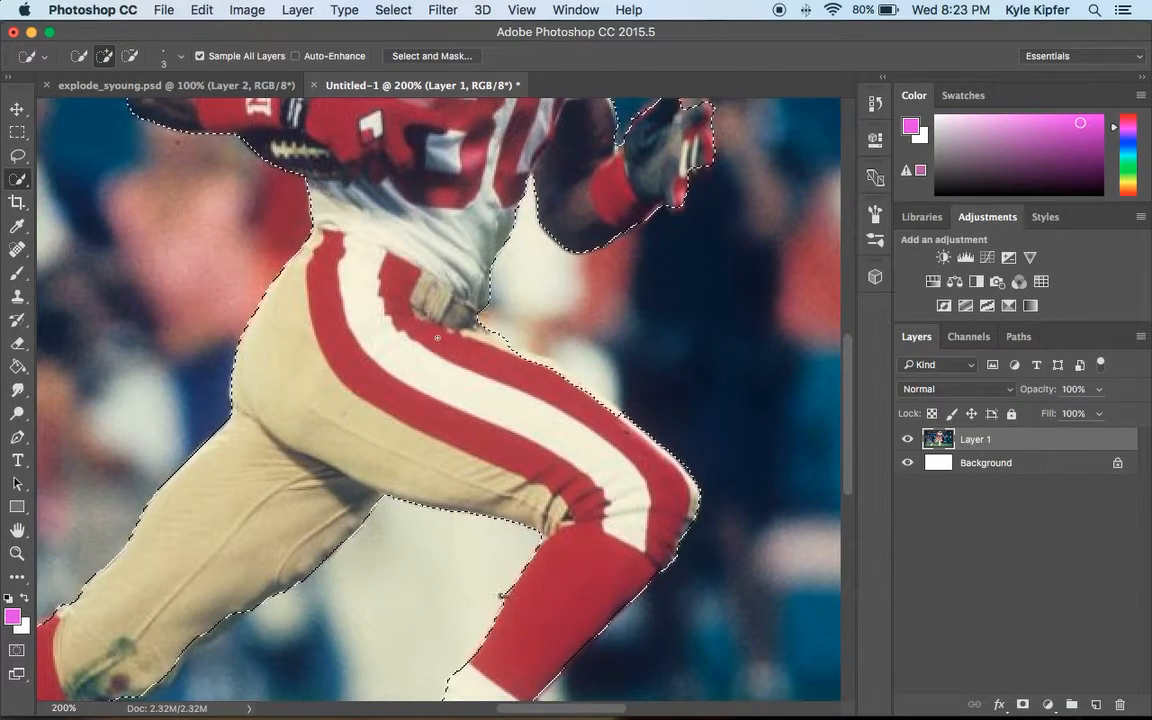
{"action": "scroll", "coordinate": [402, 331], "scroll_direction": "down", "scroll_amount": 7}
{"action": "scroll", "coordinate": [402, 331], "scroll_direction": "up", "scroll_amount": 8}
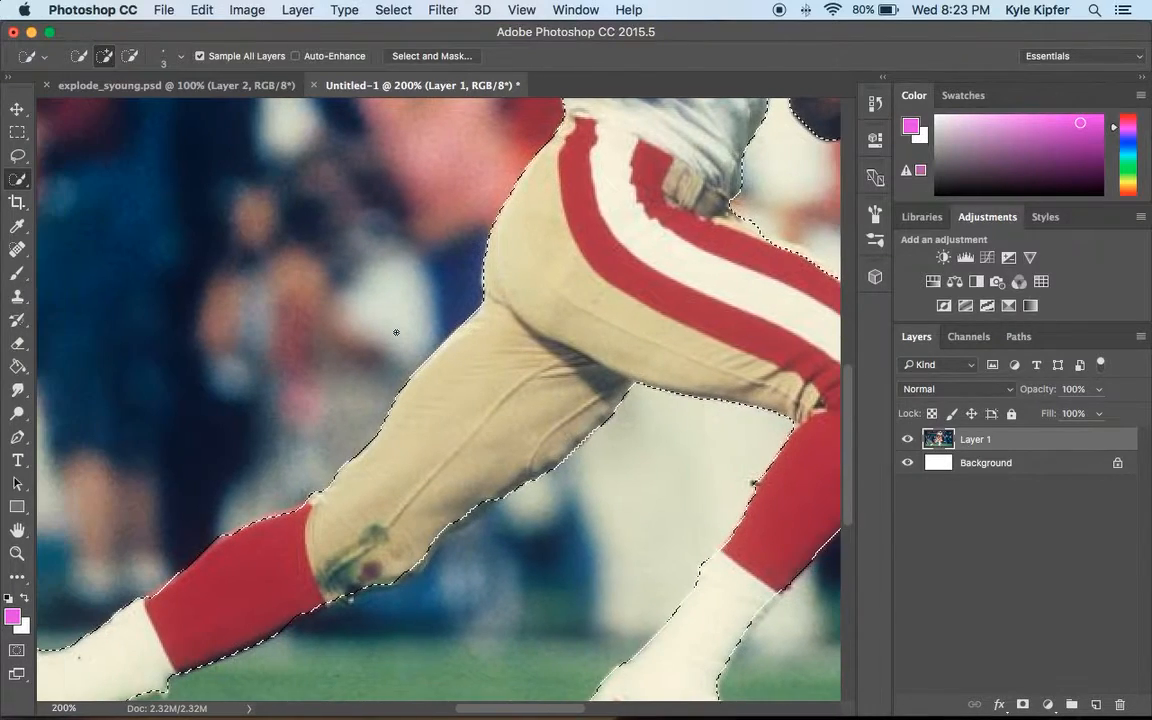
{"action": "key", "text": "z"}
{"action": "left_click", "coordinate": [432, 378], "text": "alt"}
{"action": "left_click", "coordinate": [531, 374], "text": "alt"}
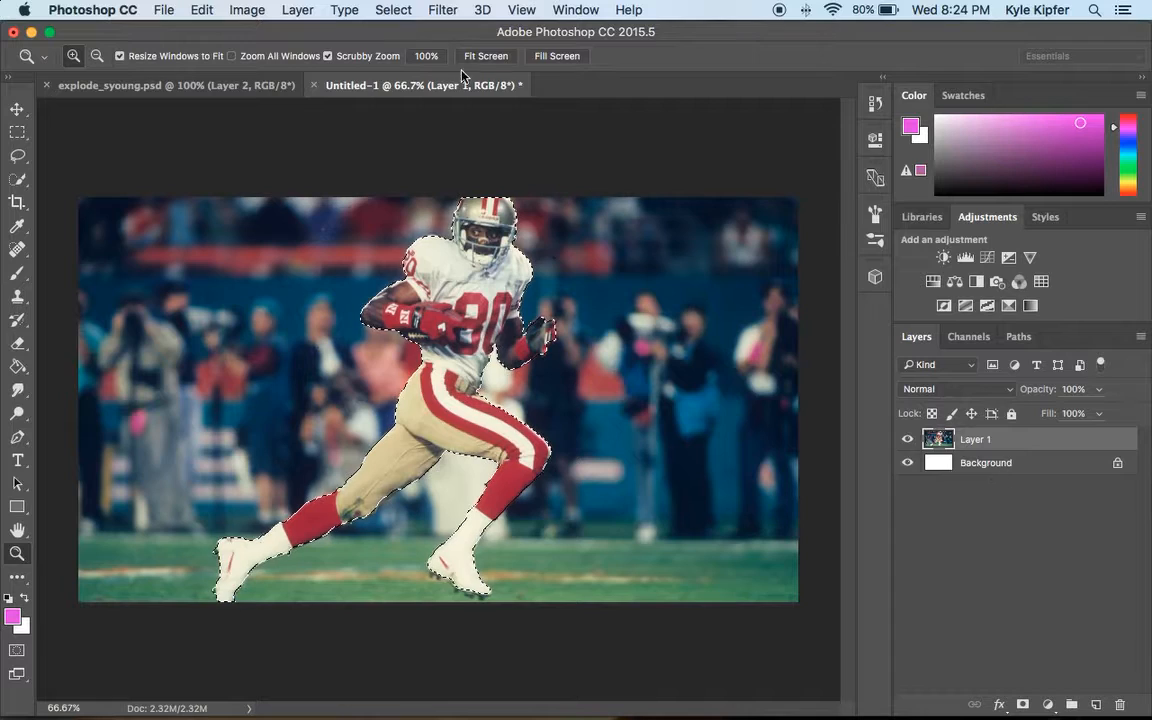
Copy the selected player and paste him onto a new layer.
{"action": "left_click", "coordinate": [203, 10]}
{"action": "left_click", "coordinate": [210, 10]}
{"action": "left_click", "coordinate": [210, 10]}
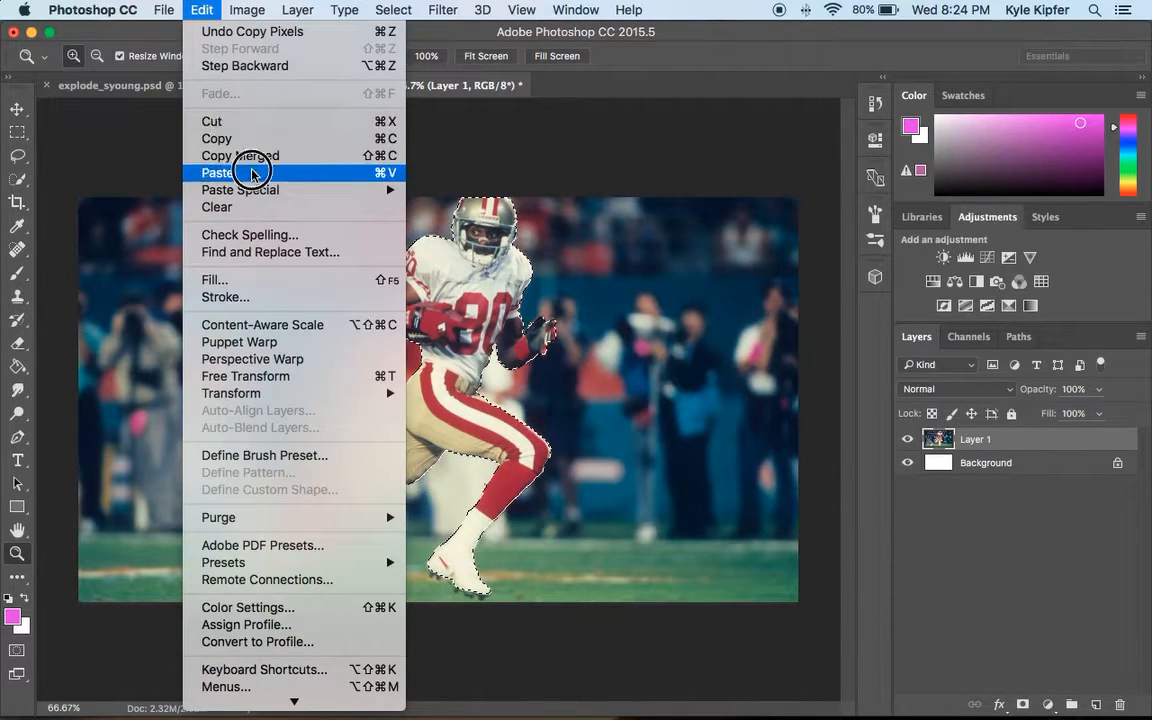
{"action": "left_click", "coordinate": [212, 174]}
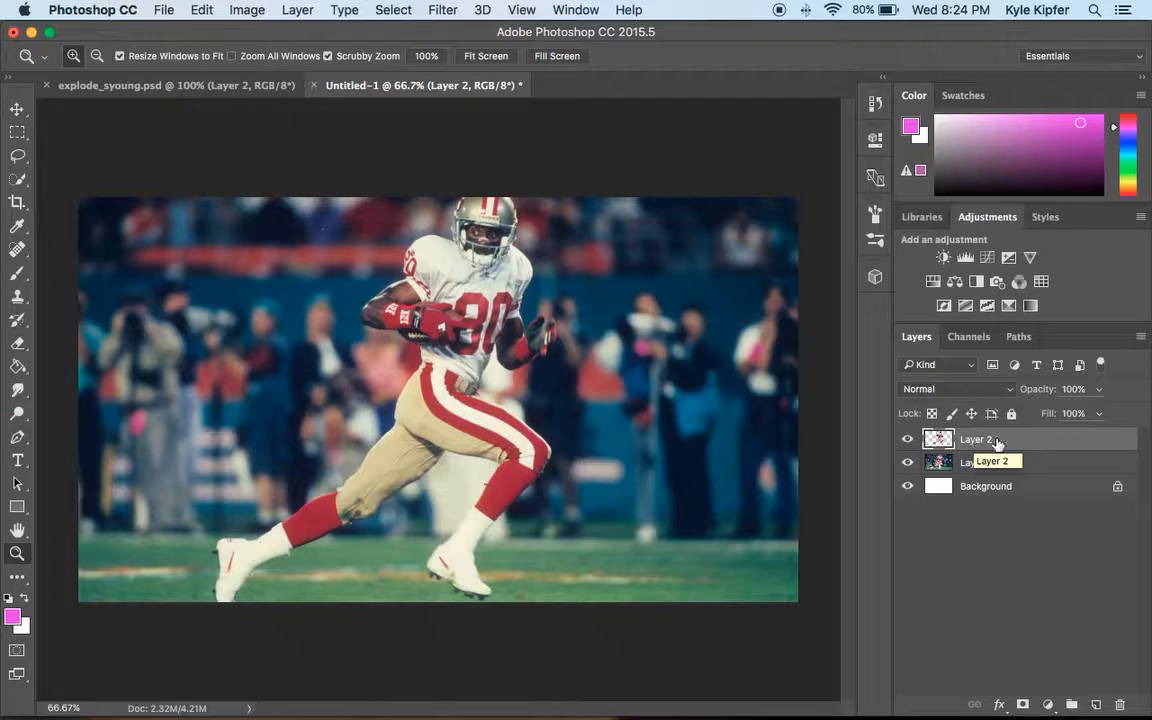
Duplicate the pasted player layer, Layer 2.
{"action": "right_click", "coordinate": [1048, 441]}
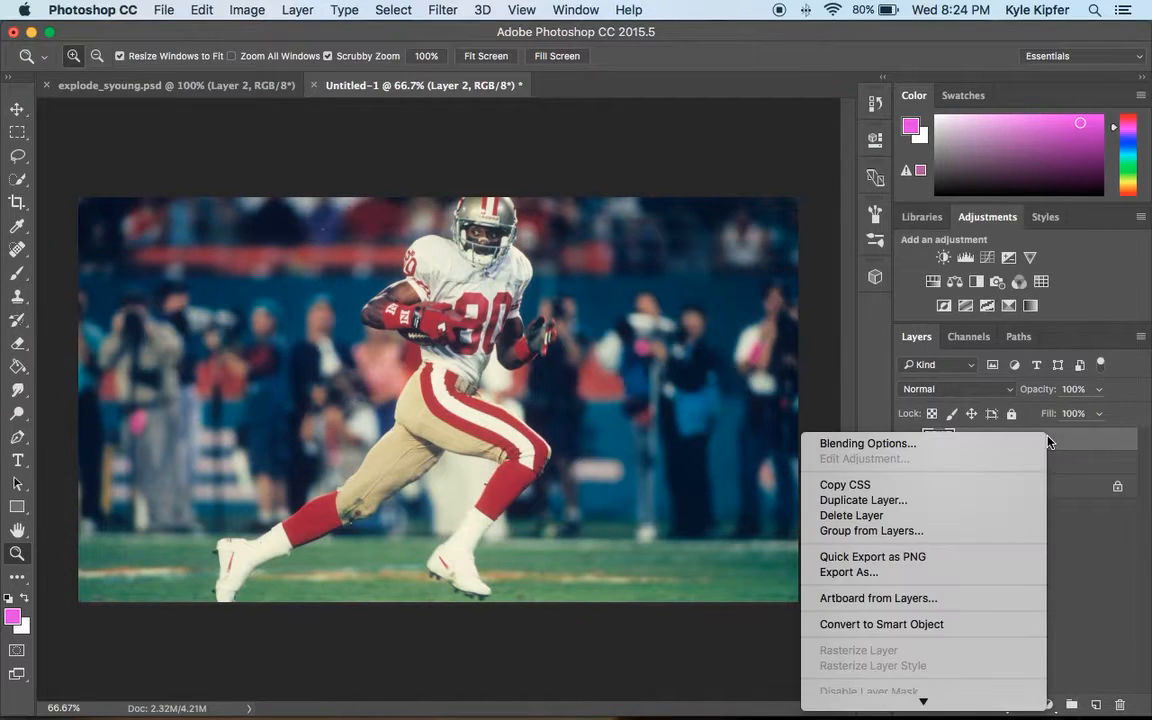
{"action": "left_click", "coordinate": [980, 500]}
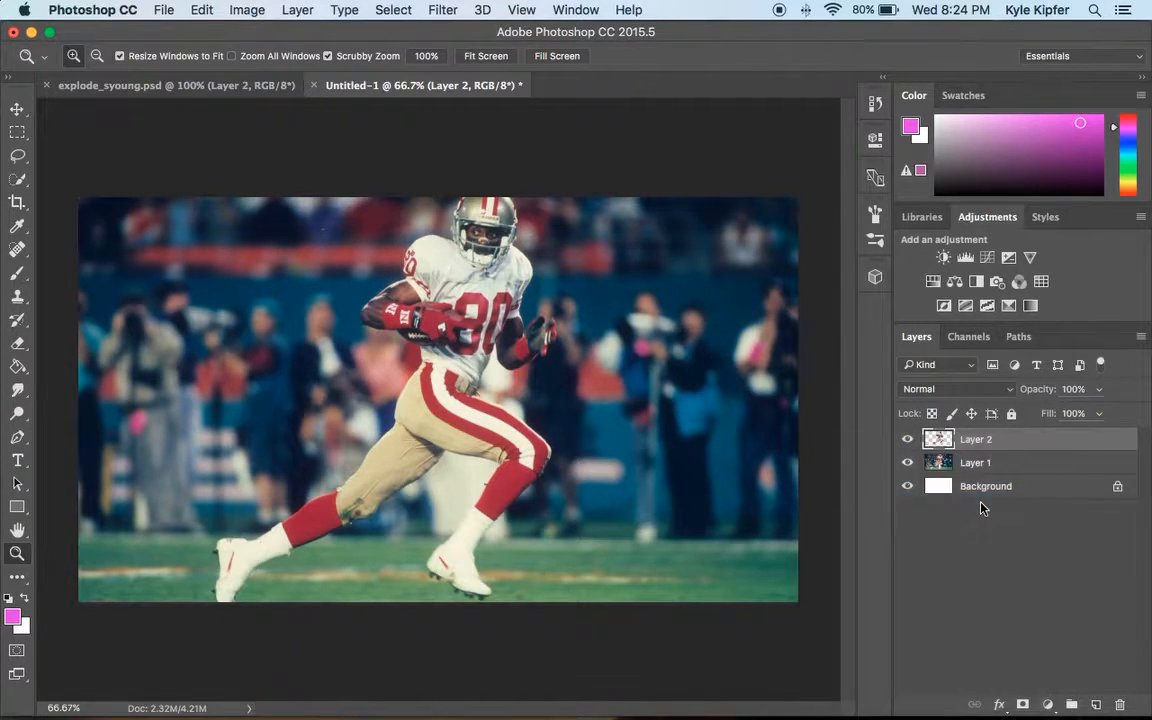
{"action": "left_click", "coordinate": [750, 284]}
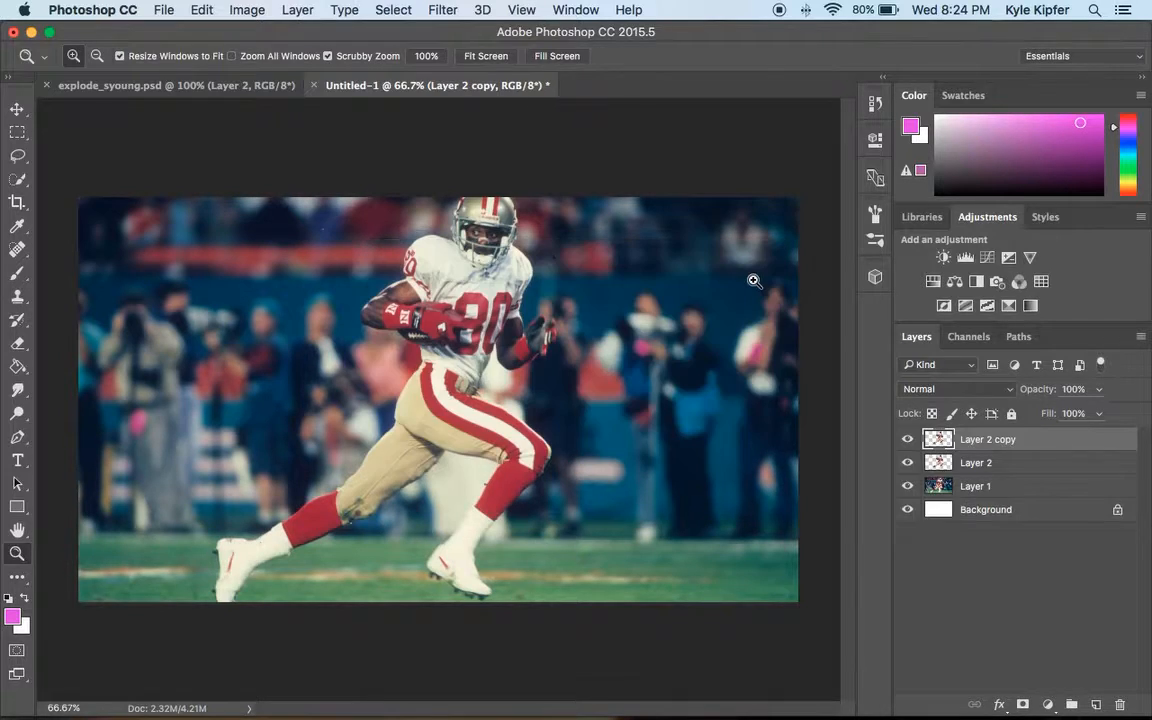
Select Layer 1 and draw a rough Lasso selection loosely around the player.
{"action": "left_click", "coordinate": [987, 490]}
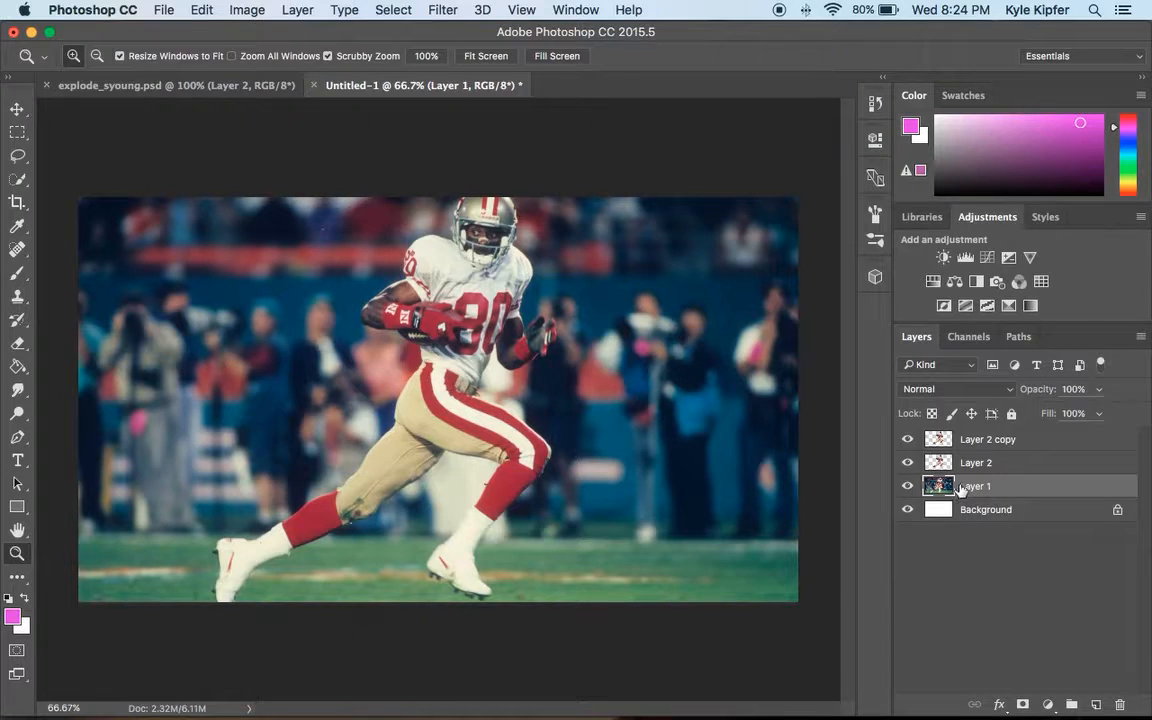
{"action": "left_click", "coordinate": [18, 156]}
{"action": "mouse_move", "coordinate": [452, 195]}
{"action": "left_mouse_down"}
{"action": "mouse_move", "coordinate": [392, 240]}
{"action": "mouse_move", "coordinate": [389, 263]}
{"action": "mouse_move", "coordinate": [341, 320]}
{"action": "mouse_move", "coordinate": [411, 373]}
{"action": "mouse_move", "coordinate": [320, 485]}
{"action": "mouse_move", "coordinate": [208, 527]}
{"action": "mouse_move", "coordinate": [202, 620]}
{"action": "mouse_move", "coordinate": [352, 640]}
{"action": "mouse_move", "coordinate": [372, 624]}
{"action": "mouse_move", "coordinate": [497, 622]}
{"action": "mouse_move", "coordinate": [526, 600]}
{"action": "mouse_move", "coordinate": [515, 570]}
{"action": "mouse_move", "coordinate": [528, 515]}
{"action": "mouse_move", "coordinate": [560, 481]}
{"action": "mouse_move", "coordinate": [574, 436]}
{"action": "mouse_move", "coordinate": [528, 375]}
{"action": "mouse_move", "coordinate": [588, 344]}
{"action": "mouse_move", "coordinate": [580, 312]}
{"action": "mouse_move", "coordinate": [561, 294]}
{"action": "mouse_move", "coordinate": [524, 182]}
{"action": "mouse_move", "coordinate": [410, 170]}
{"action": "left_mouse_up"}
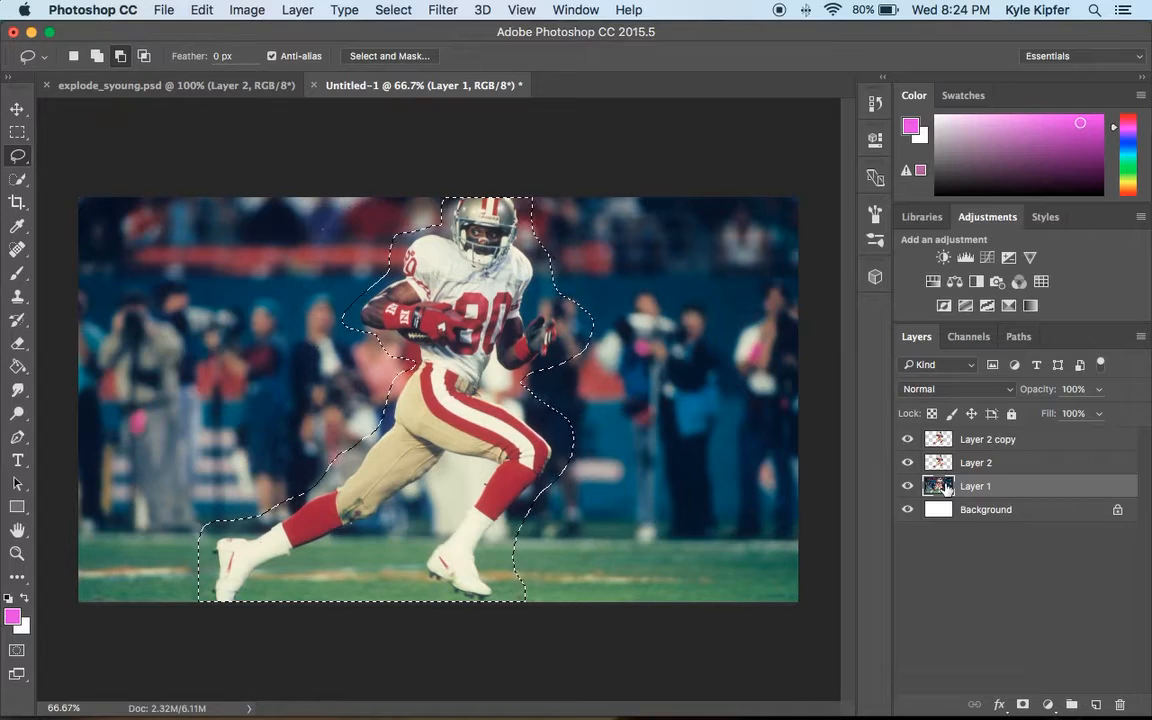
{"action": "left_click", "coordinate": [992, 463]}
{"action": "left_click", "coordinate": [975, 486]}
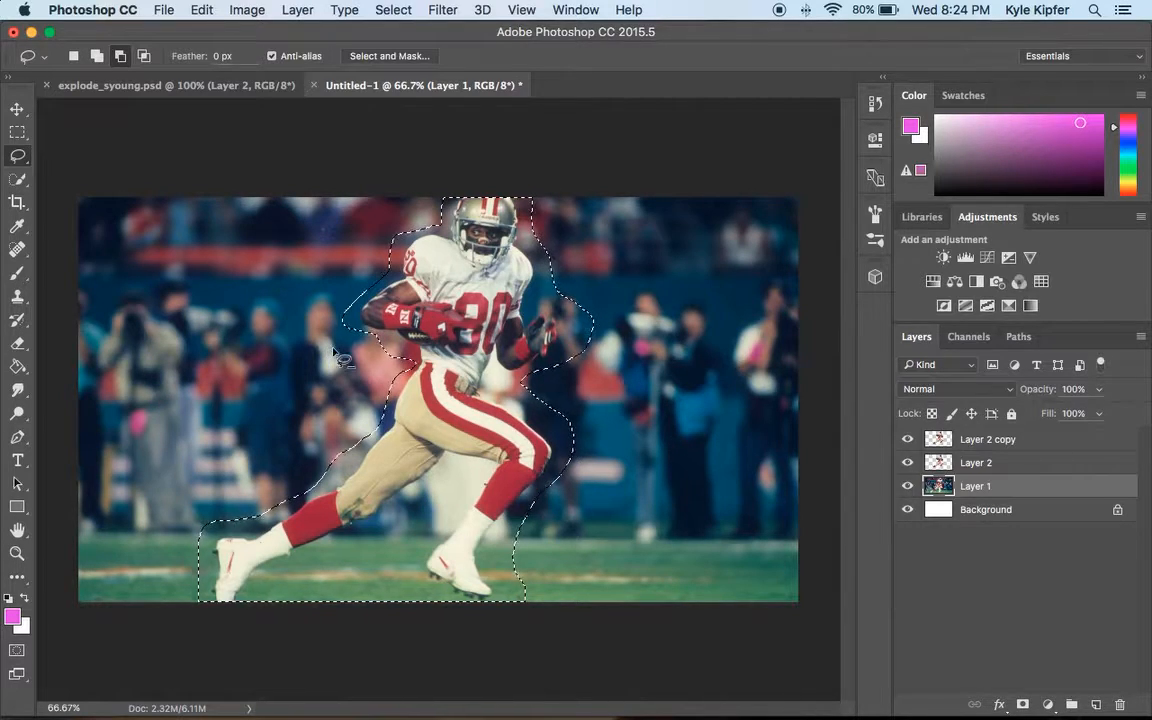
{"action": "left_click", "coordinate": [14, 104]}
{"action": "right_click", "coordinate": [414, 371]}
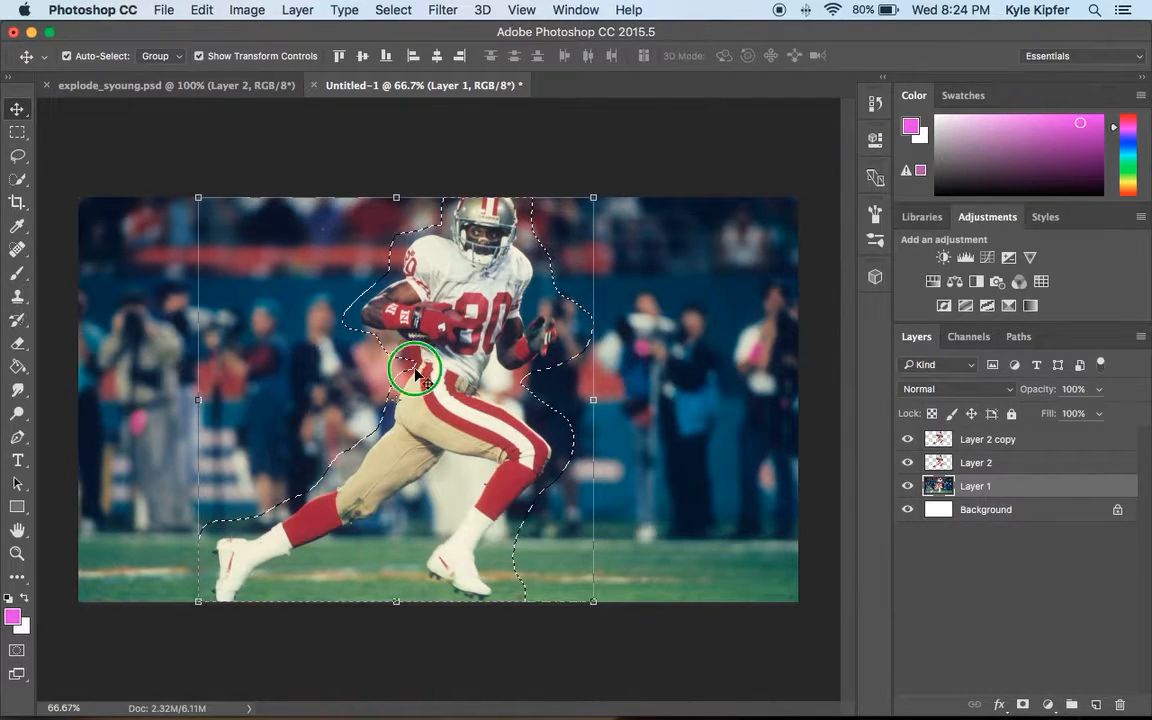
{"action": "left_click", "coordinate": [710, 409]}
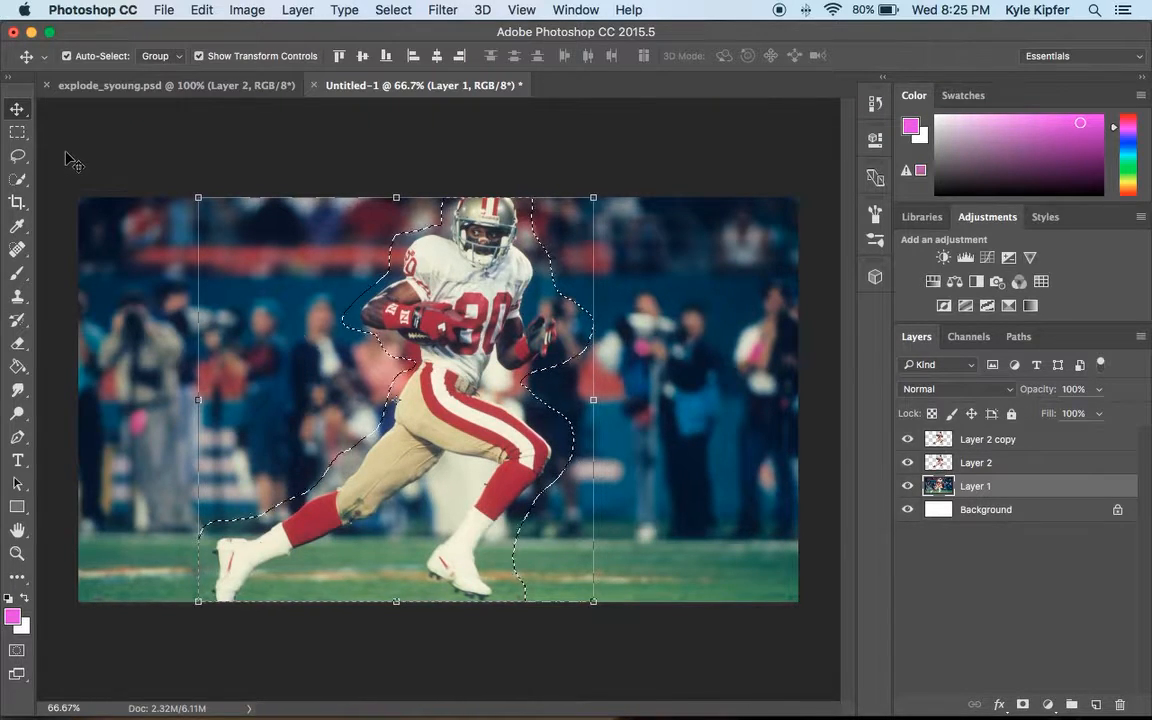
{"action": "right_click", "coordinate": [412, 390]}
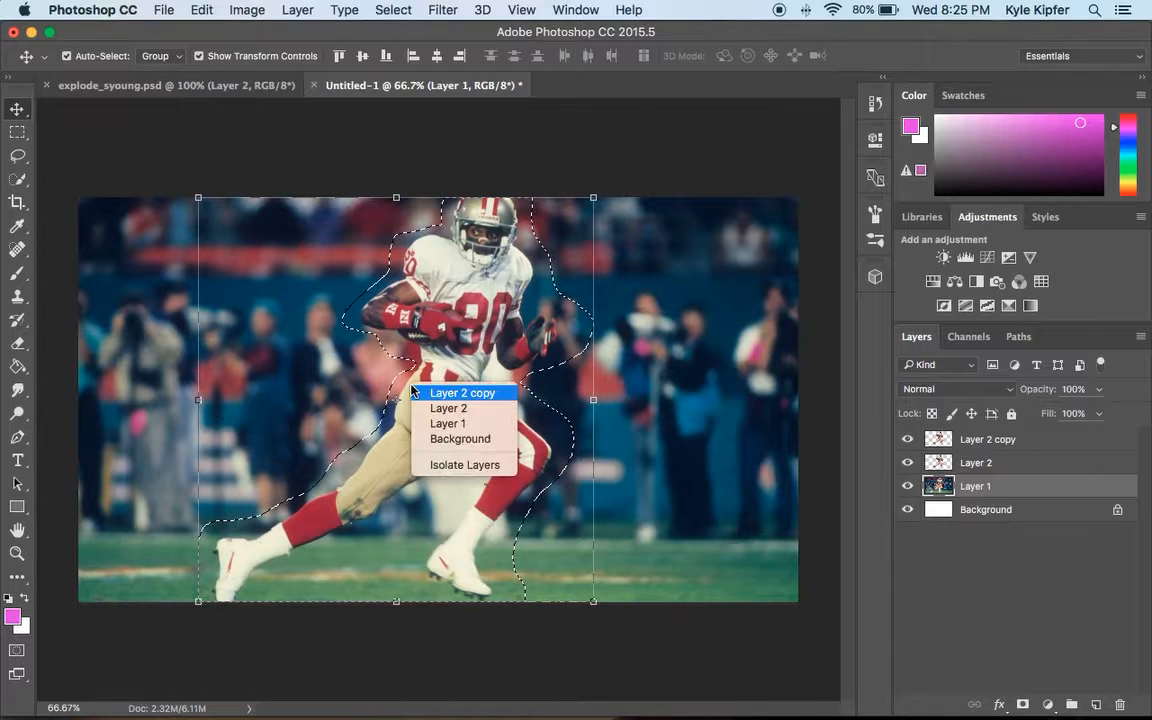
{"action": "left_click", "coordinate": [235, 163]}
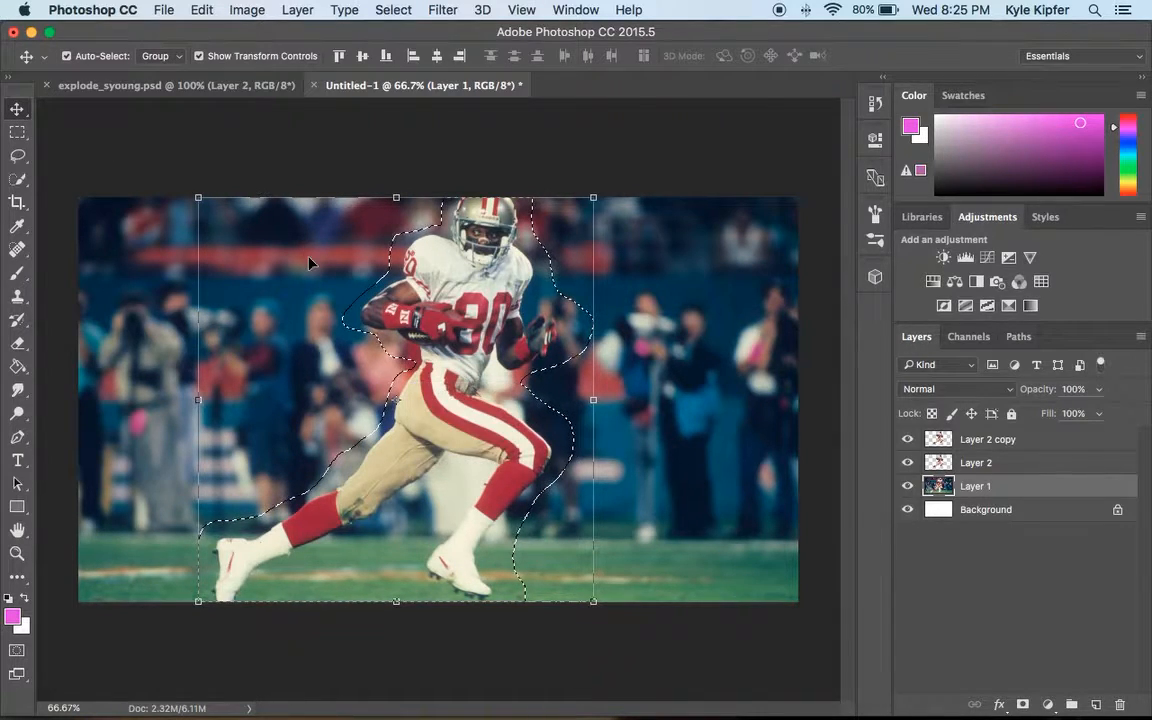
{"action": "right_click", "coordinate": [419, 440]}
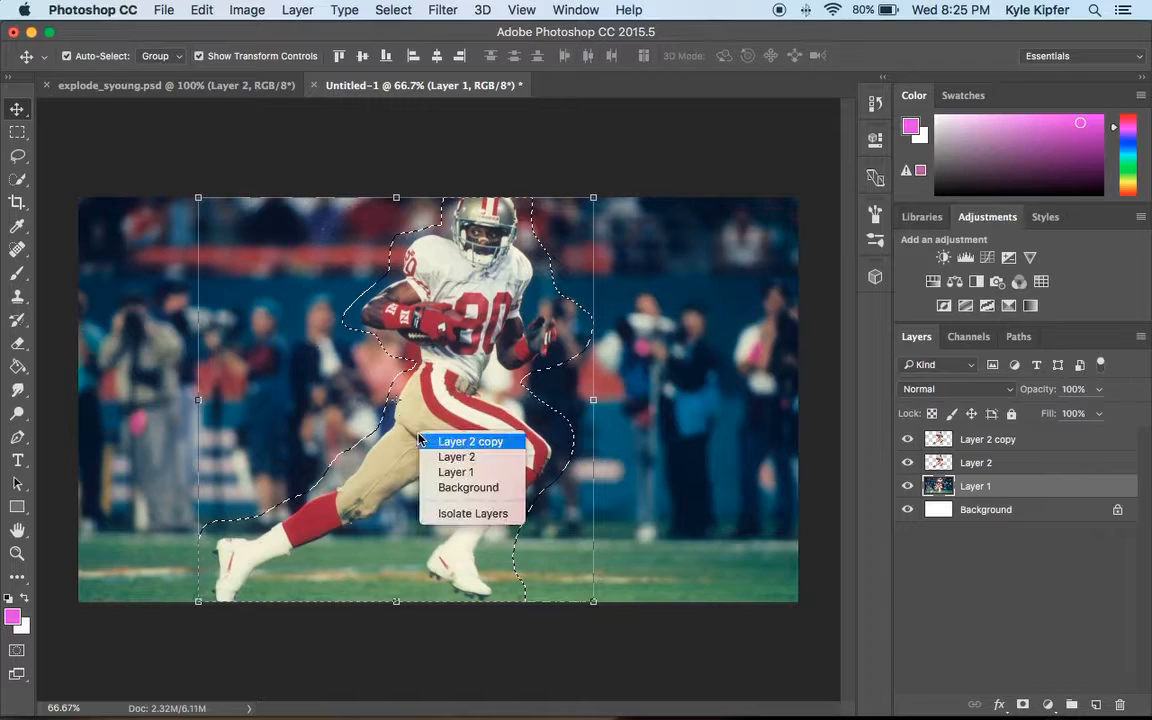
{"action": "left_click", "coordinate": [253, 145]}
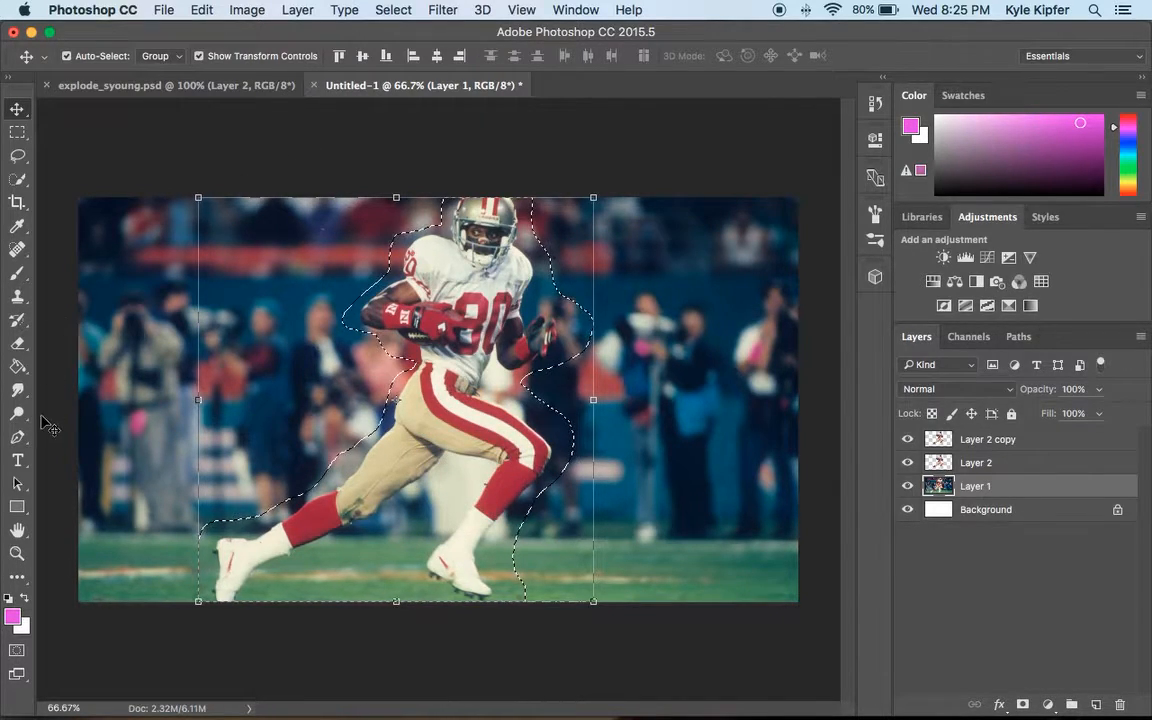
{"action": "right_click", "coordinate": [1013, 486]}
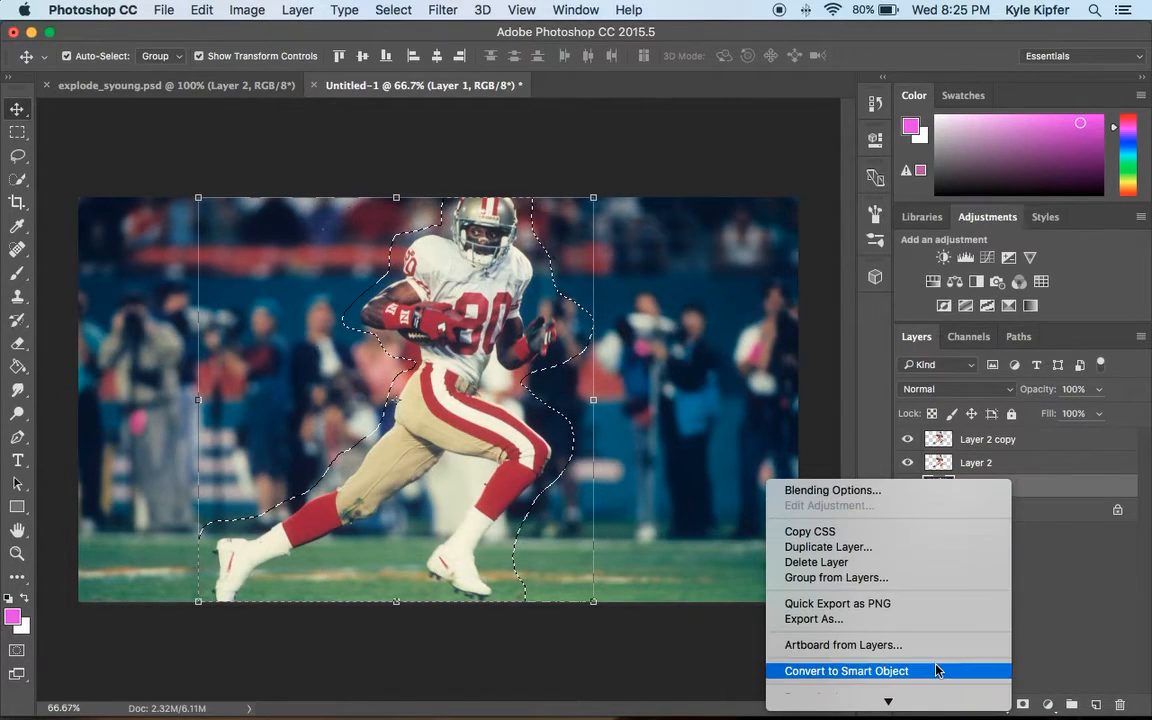
{"action": "mouse_move", "coordinate": [888, 700]}
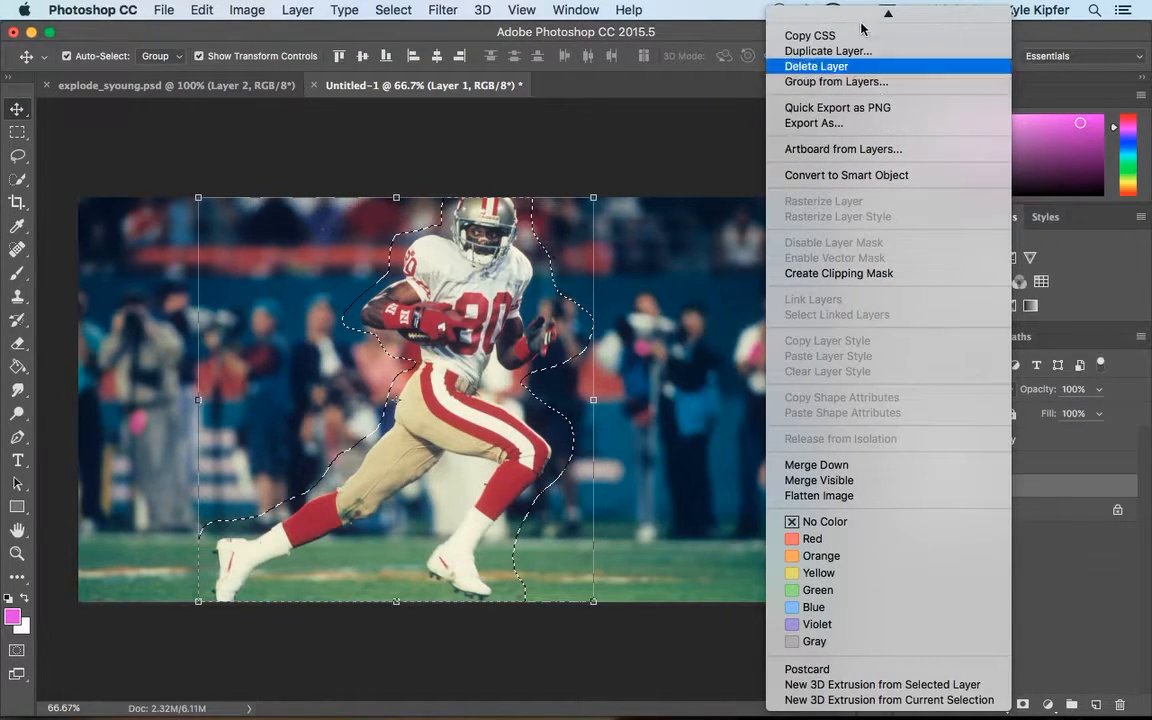
{"action": "mouse_move", "coordinate": [888, 12]}
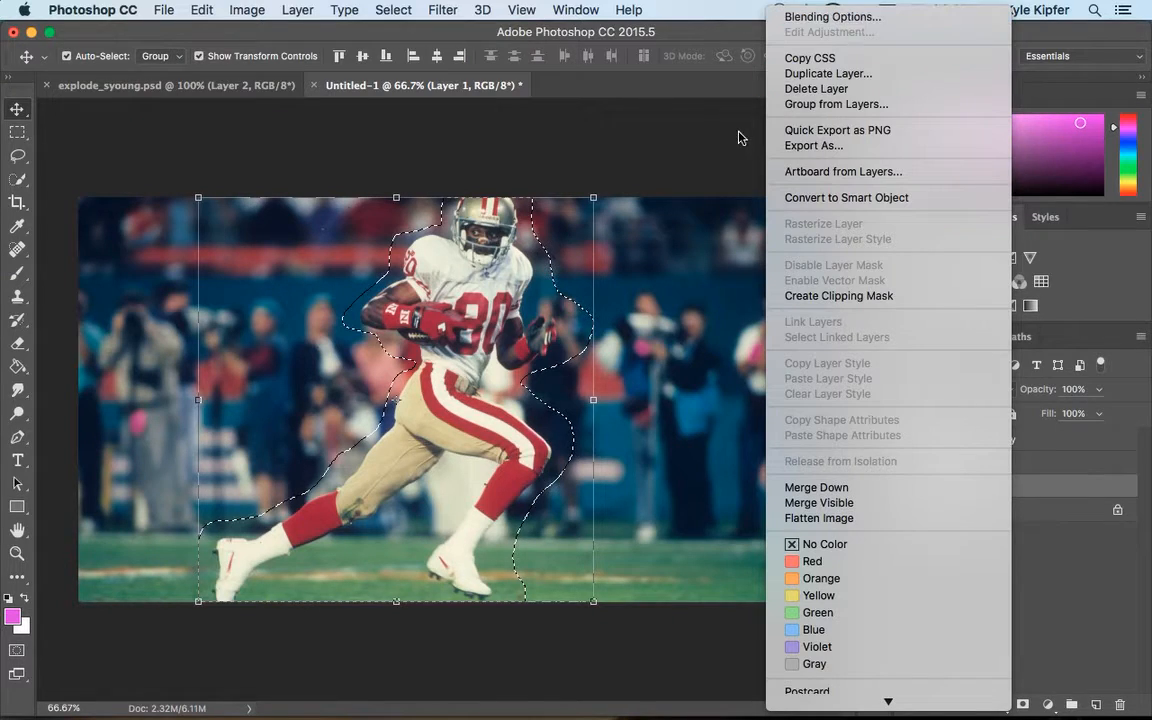
{"action": "left_click", "coordinate": [570, 135]}
{"action": "left_click", "coordinate": [18, 132]}
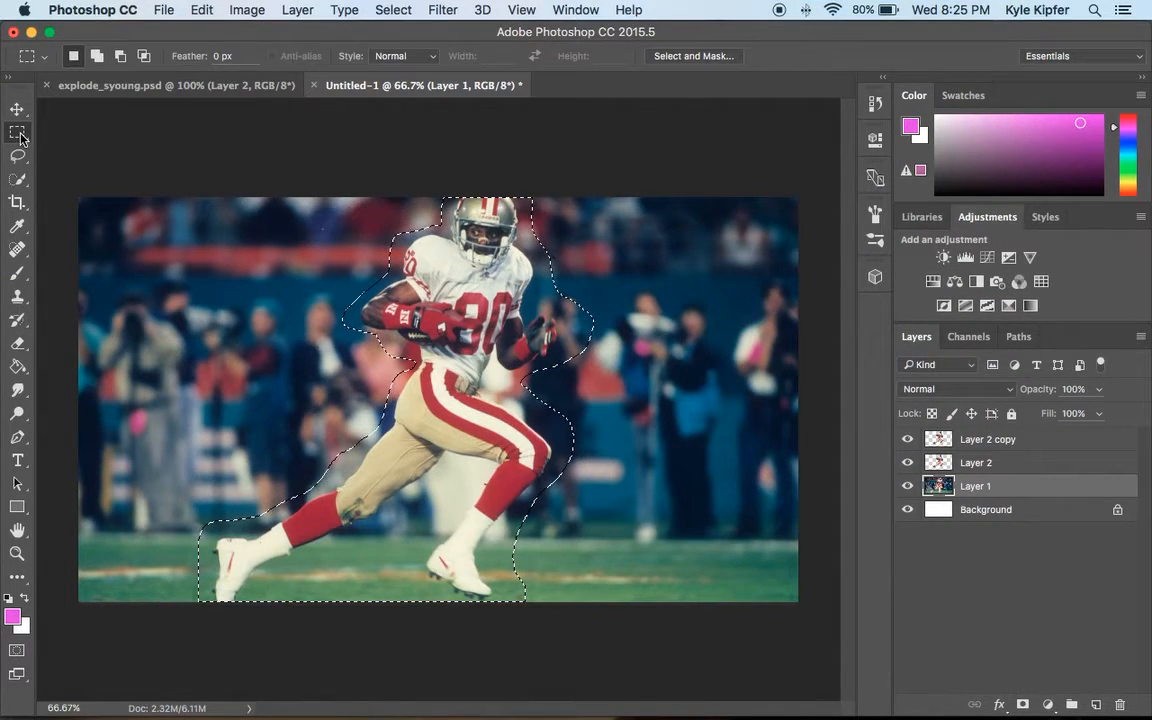
{"action": "right_click", "coordinate": [447, 334]}
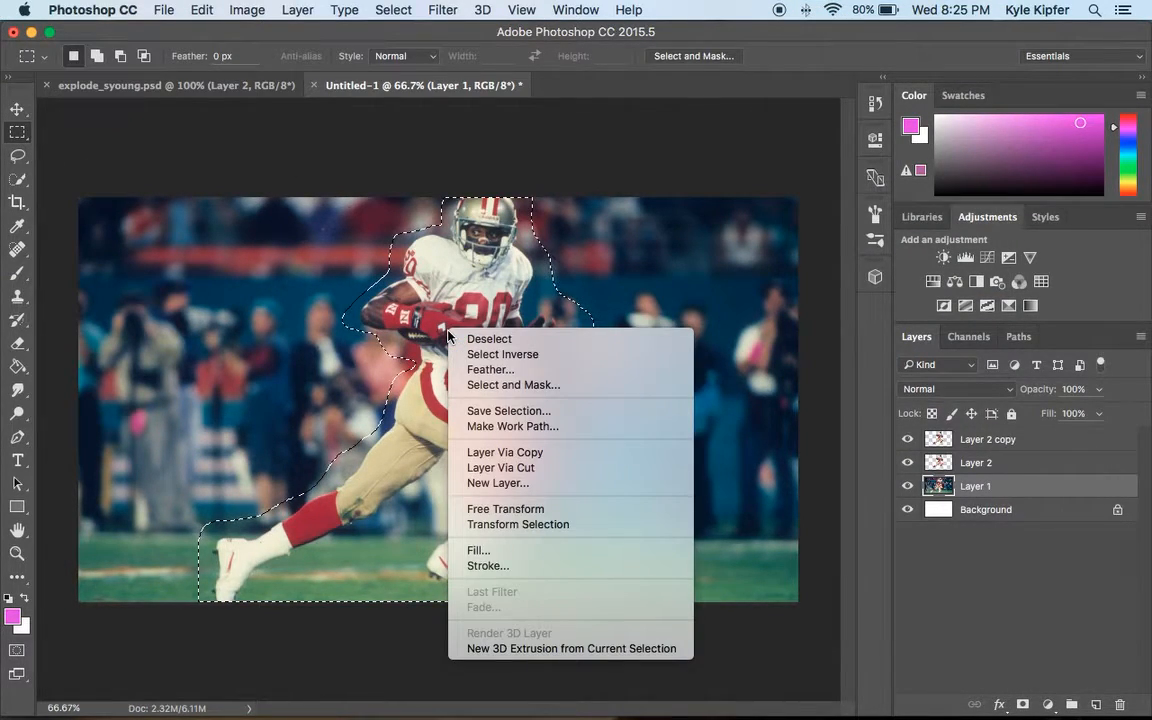
{"action": "left_click", "coordinate": [377, 180]}
{"action": "left_click", "coordinate": [18, 106]}
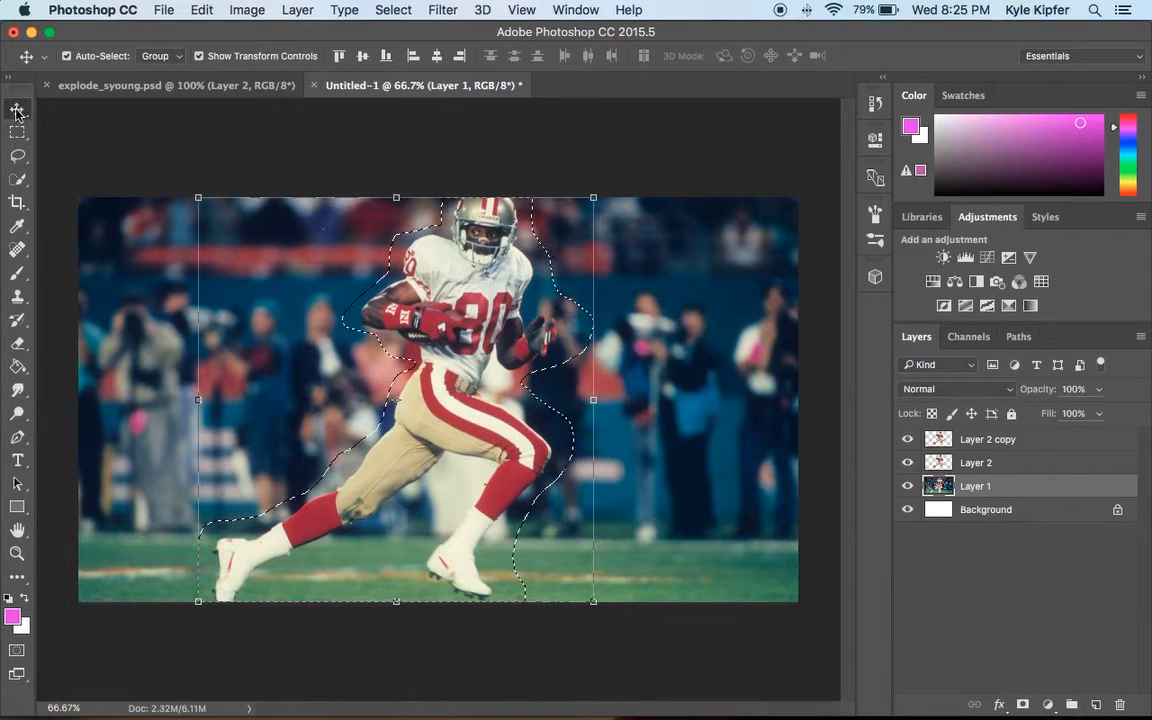
Fill the rough selection on Layer 1 with Content-Aware fill, deselect, and hide the player layers to check the filled background.
{"action": "left_click", "coordinate": [18, 132]}
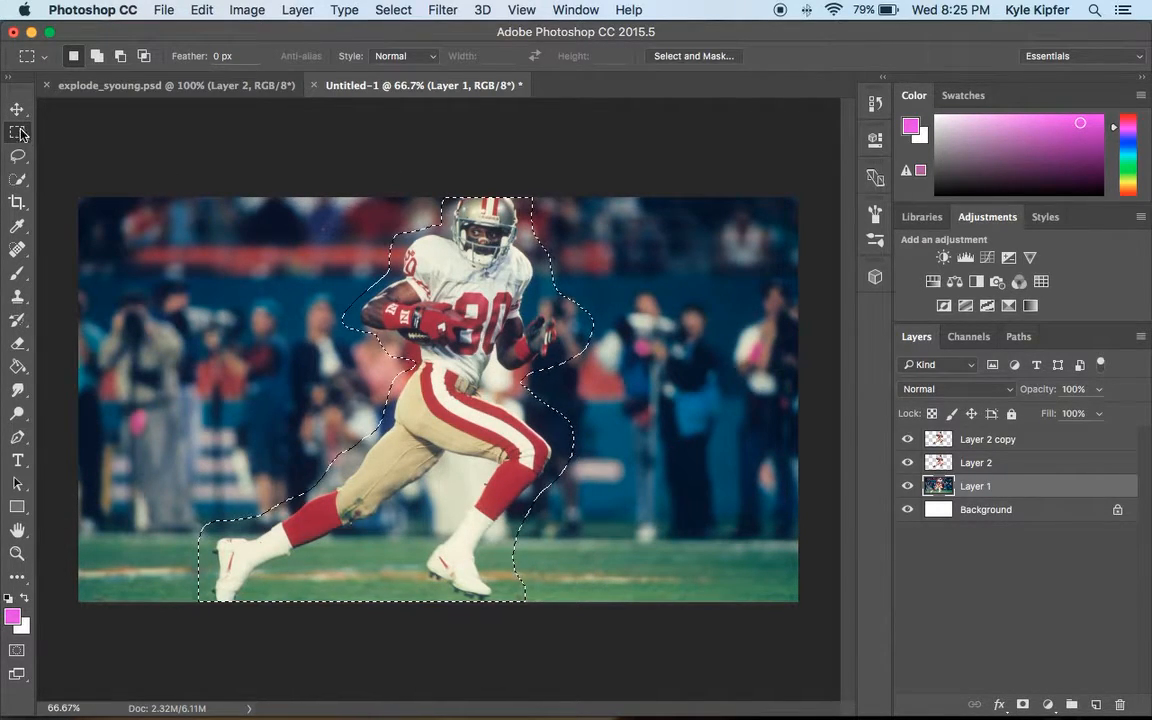
{"action": "right_click", "coordinate": [447, 375]}
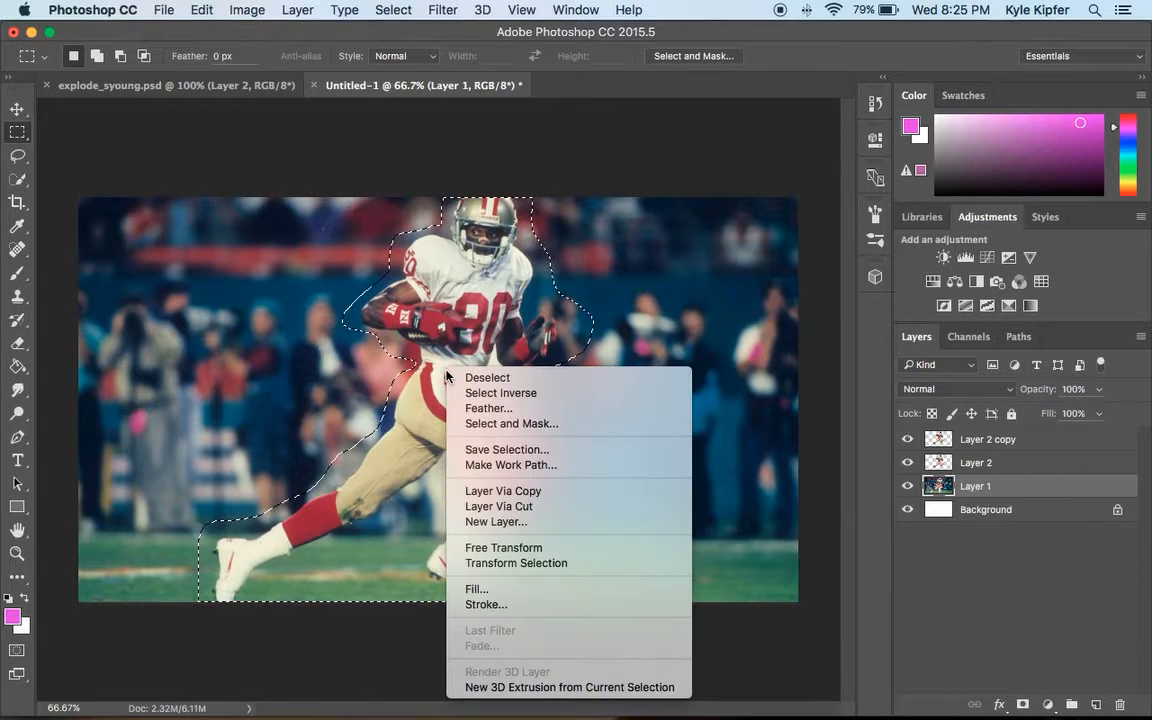
{"action": "left_click", "coordinate": [518, 592]}
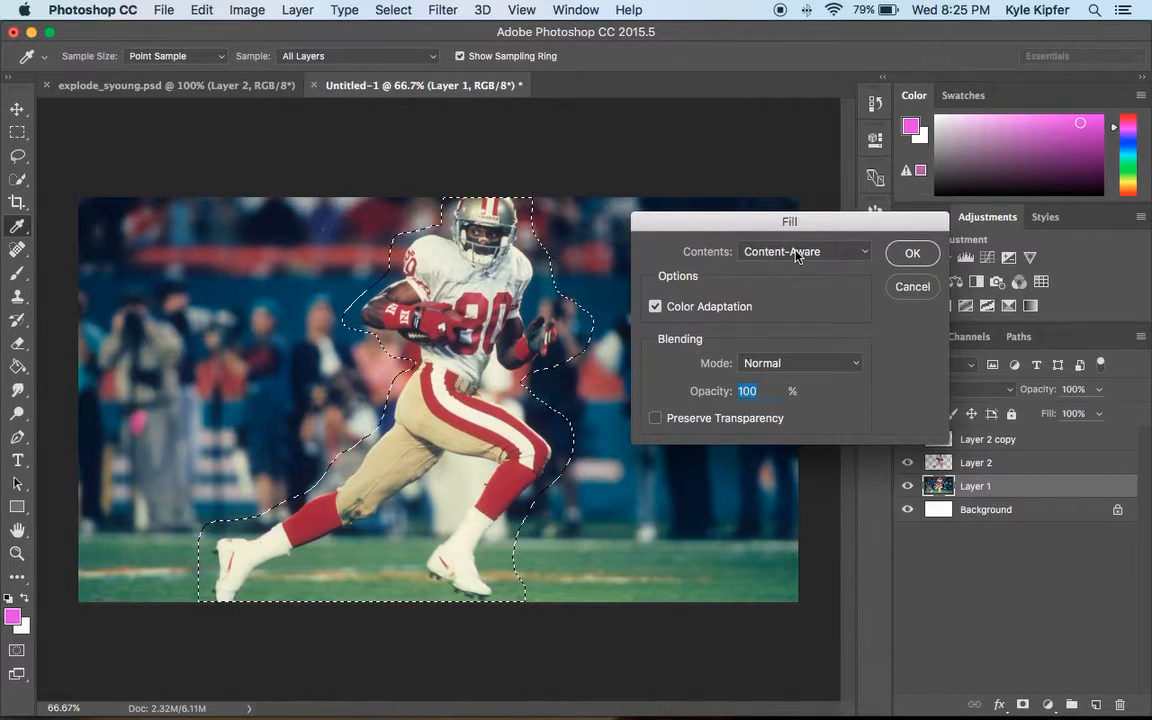
{"action": "left_click", "coordinate": [866, 256]}
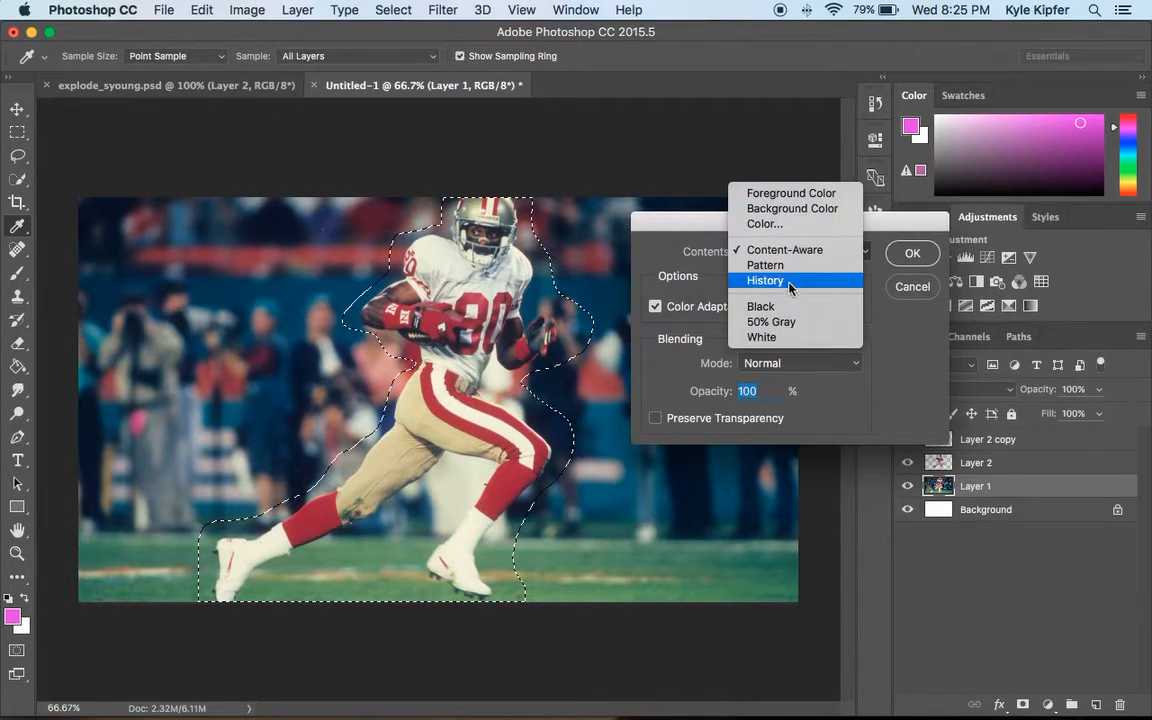
{"action": "left_click", "coordinate": [796, 250]}
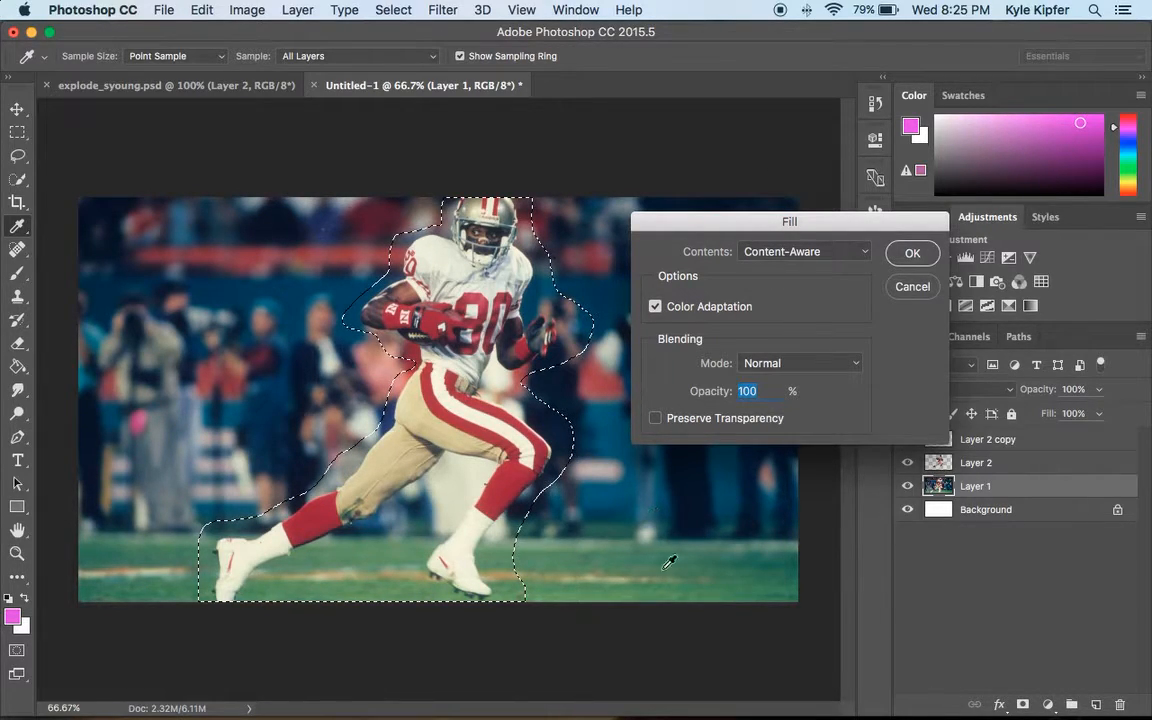
{"action": "left_click", "coordinate": [912, 253]}
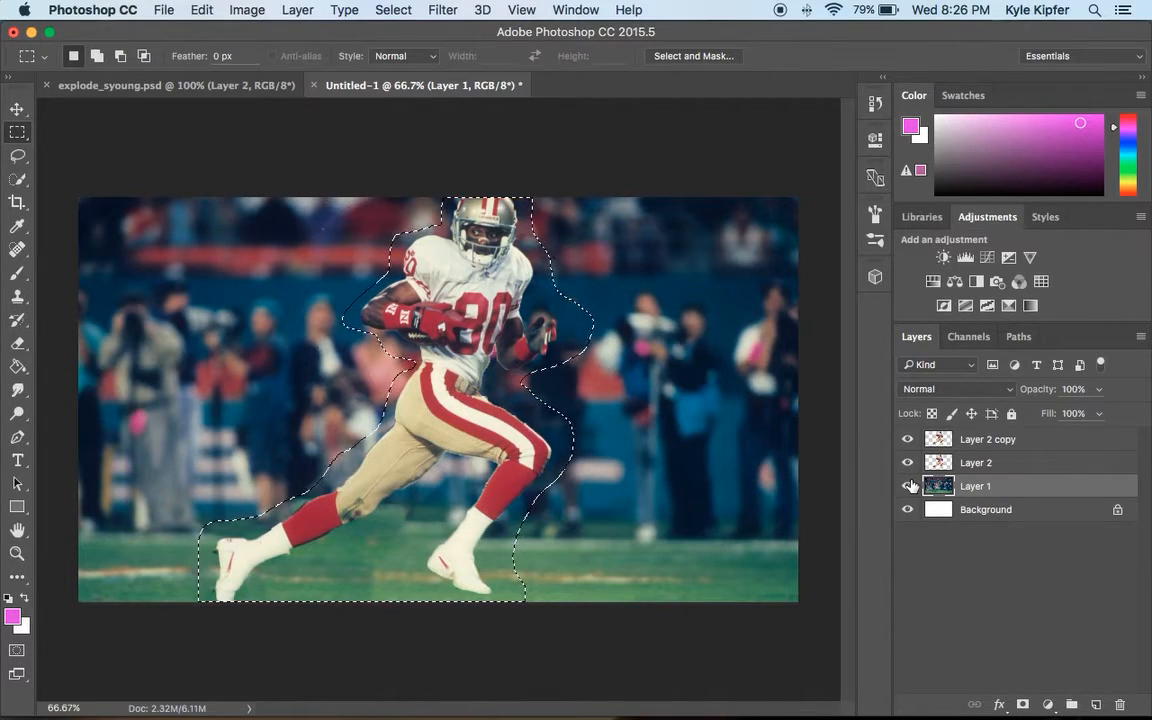
{"action": "key", "text": "super+d"}
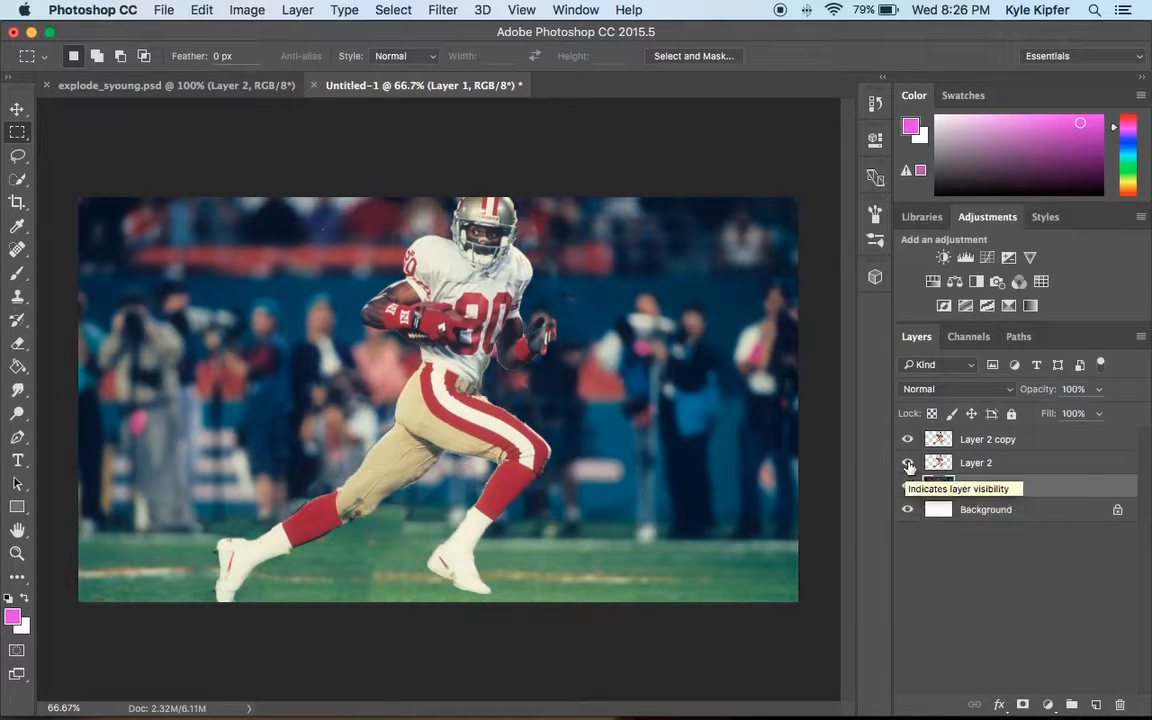
{"action": "left_click", "coordinate": [908, 441]}
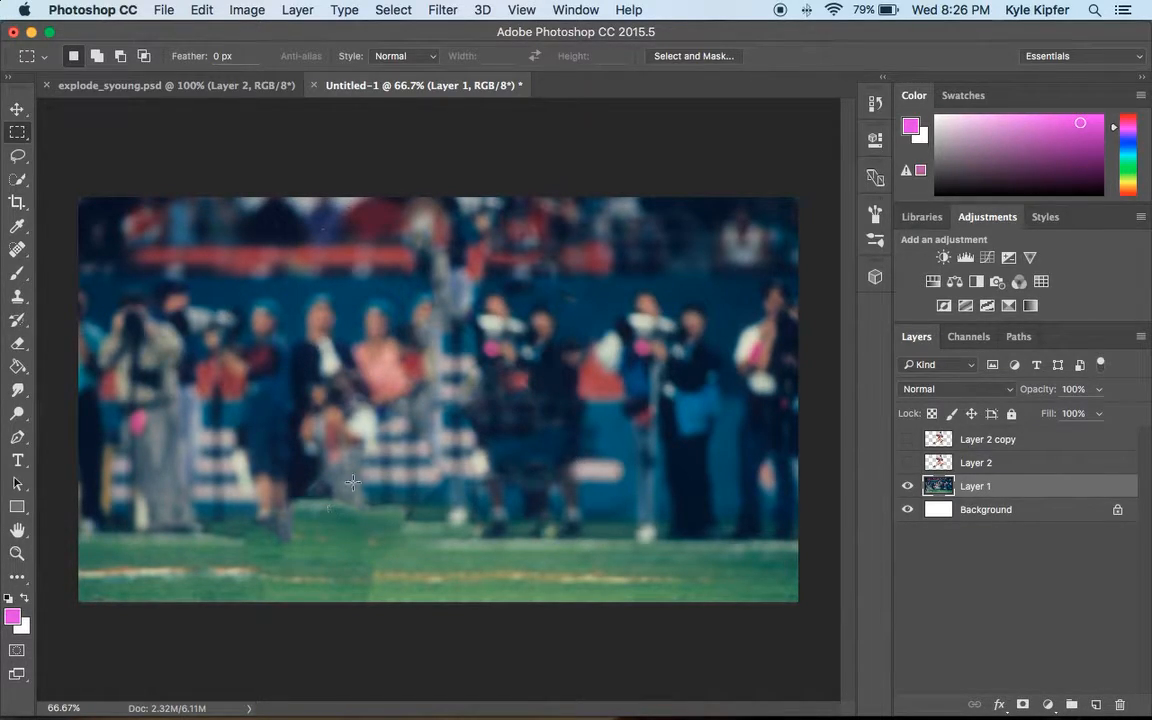
{"action": "left_click", "coordinate": [908, 462]}
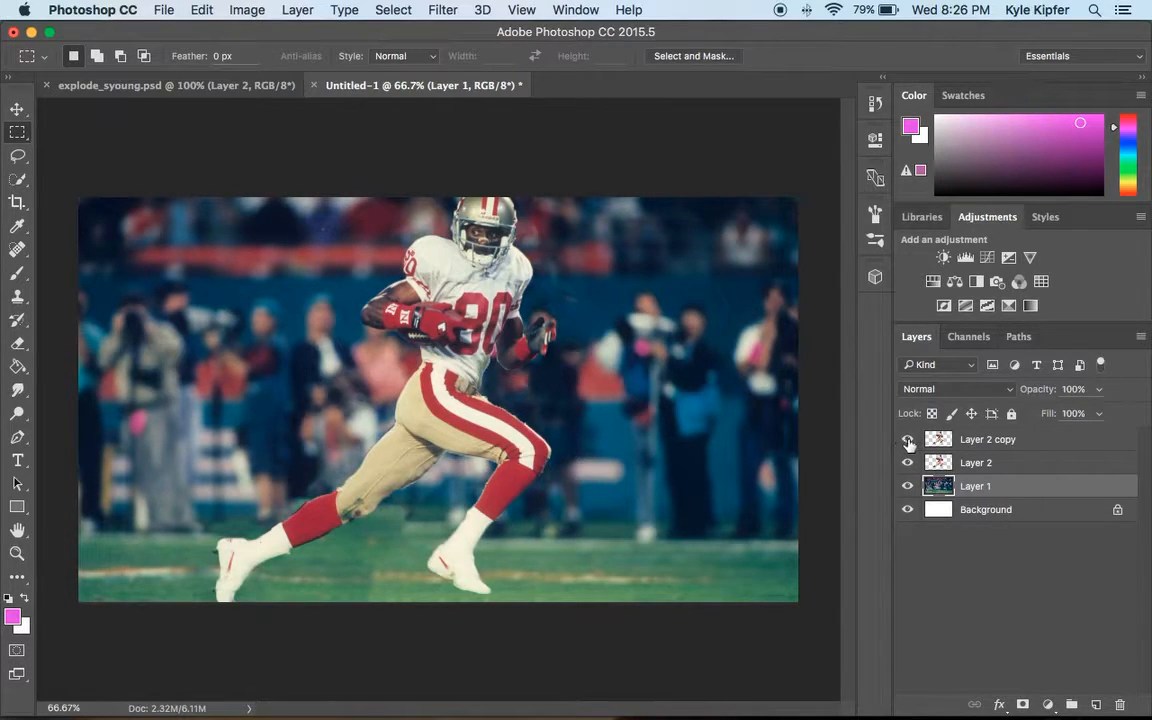
Stretch the Layer 2 player leftward to about 149% width and apply the transformation.
{"action": "left_click", "coordinate": [988, 464]}
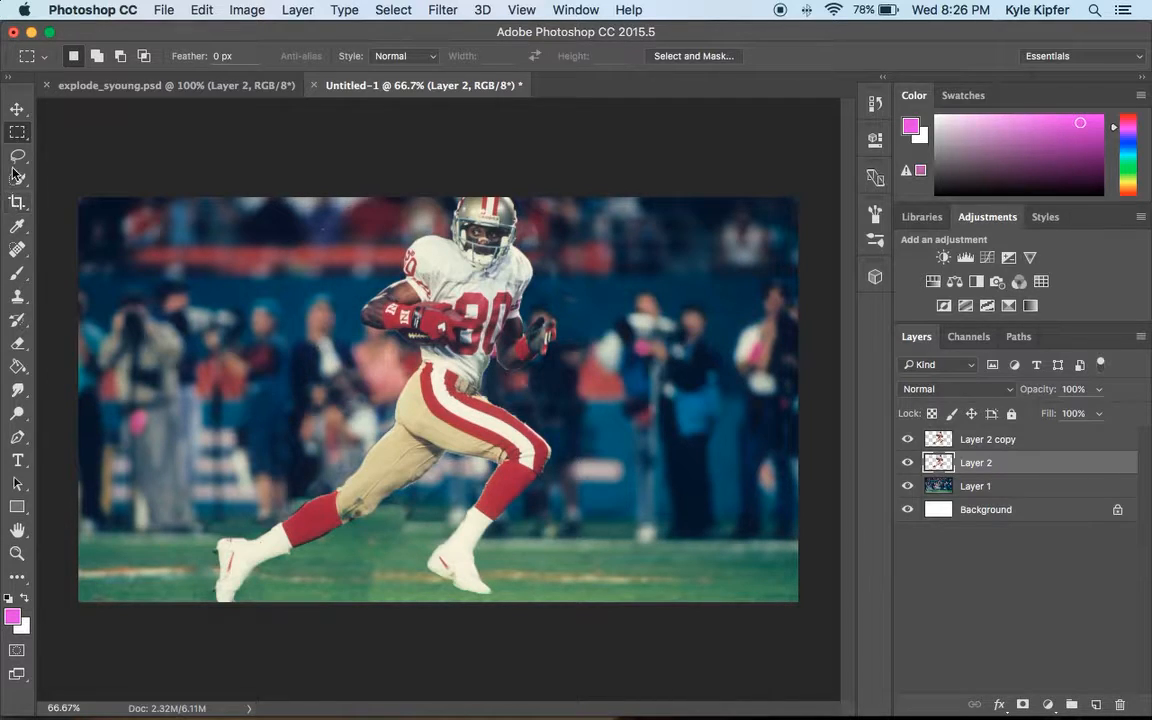
{"action": "left_click", "coordinate": [18, 110]}
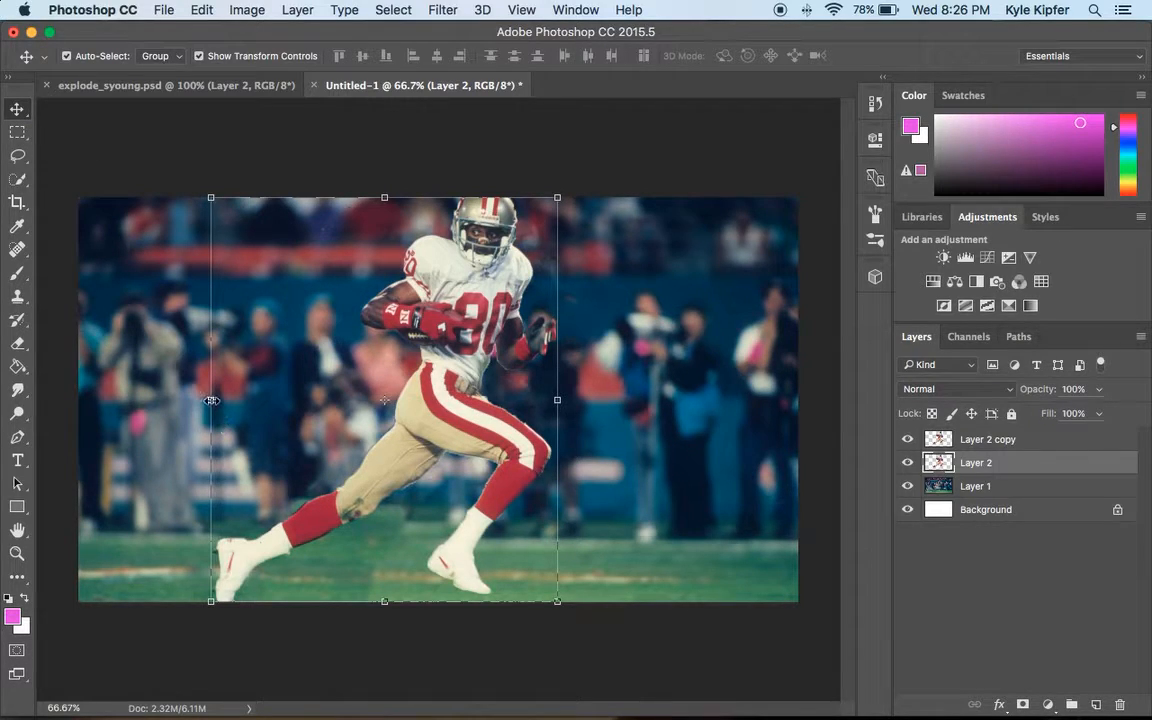
{"action": "left_click_drag", "start_coordinate": [211, 400], "coordinate": [40, 403]}
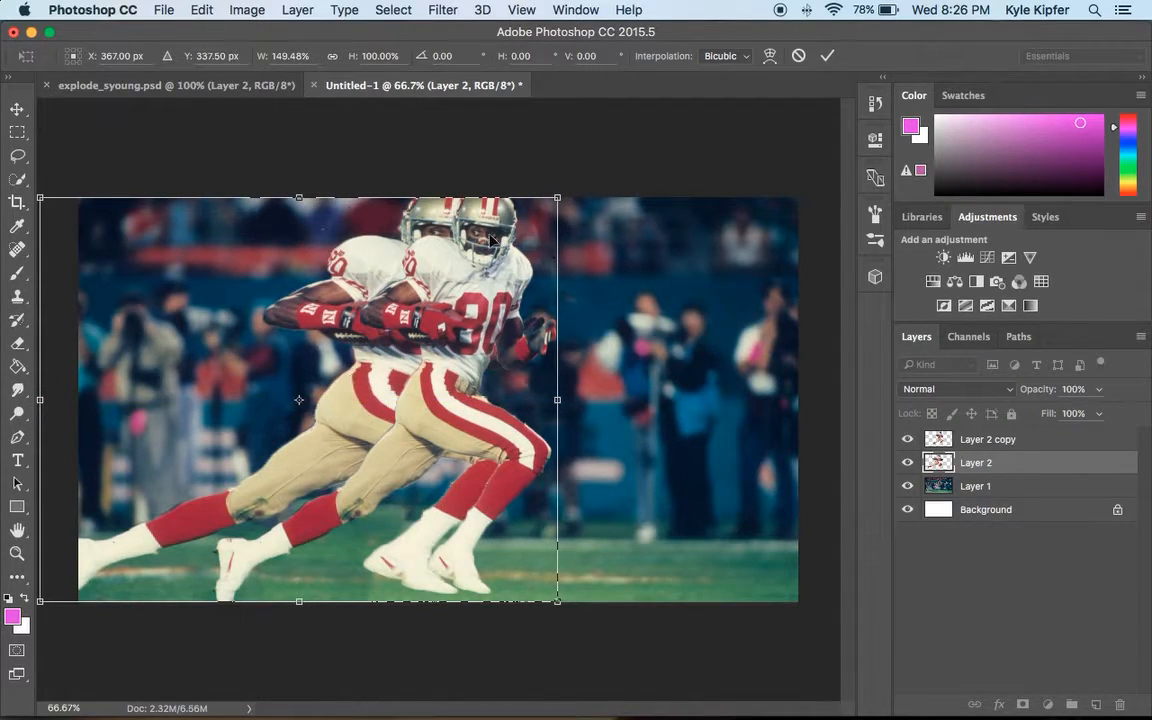
{"action": "left_click", "coordinate": [17, 108]}
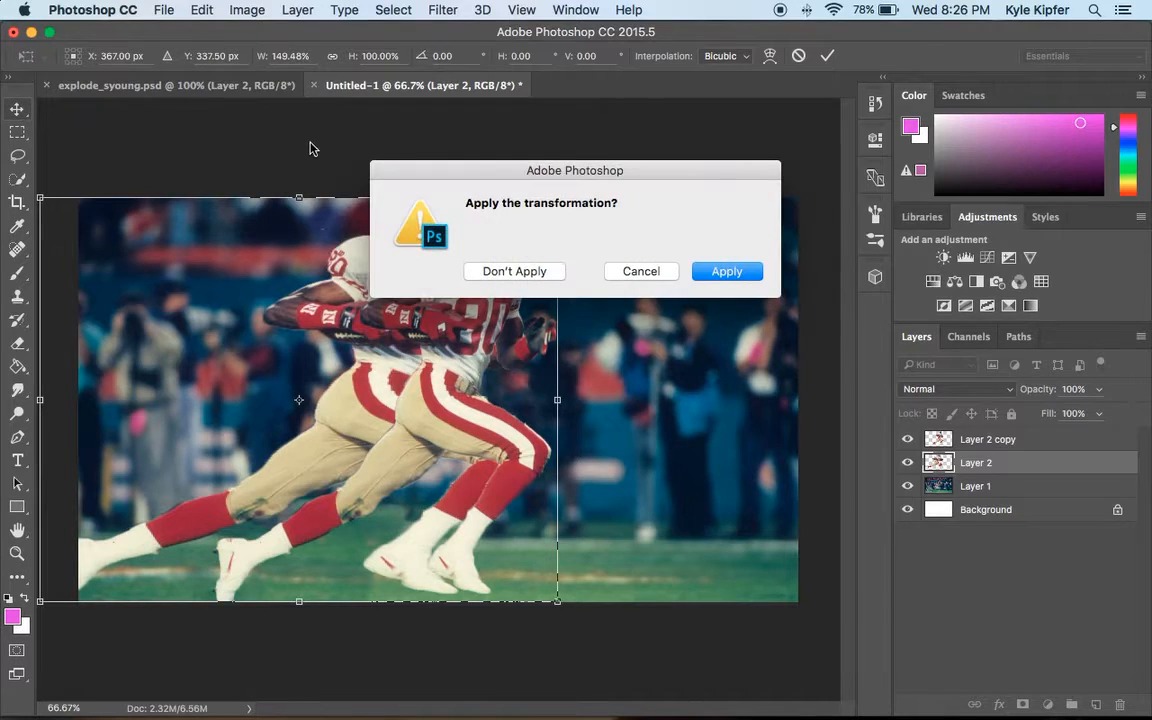
{"action": "left_click", "coordinate": [750, 271]}
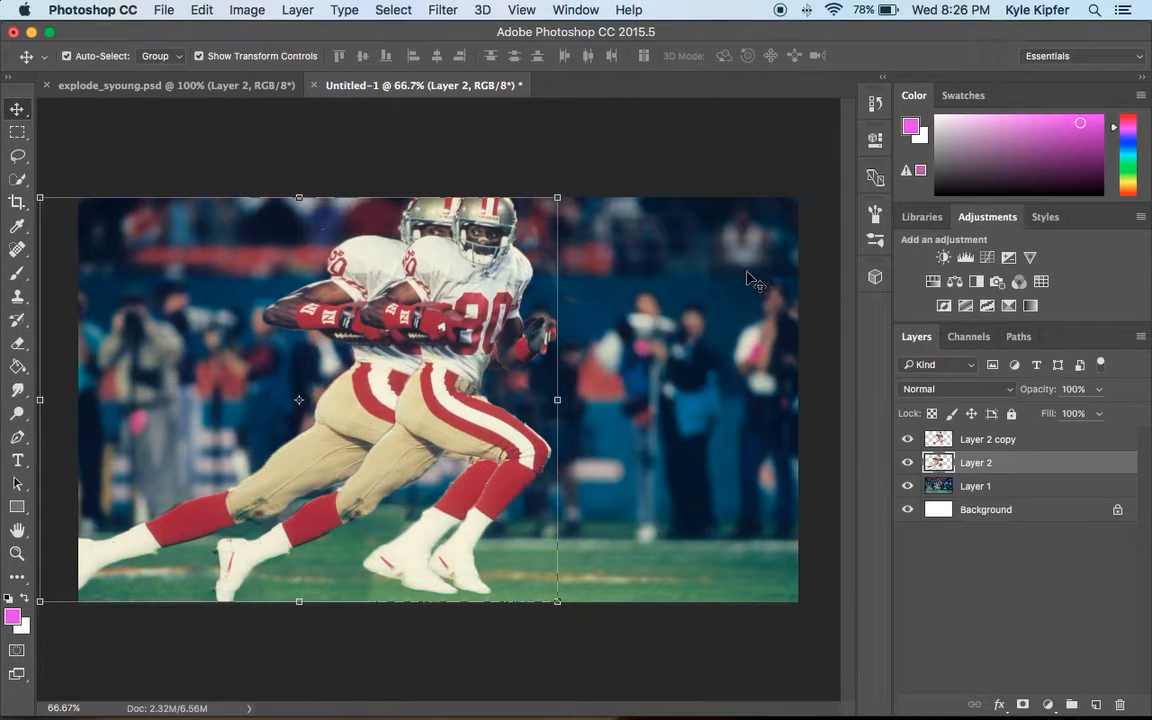
Add a layer mask to Layer 2 and fill the mask with black.
{"action": "left_click", "coordinate": [1023, 706]}
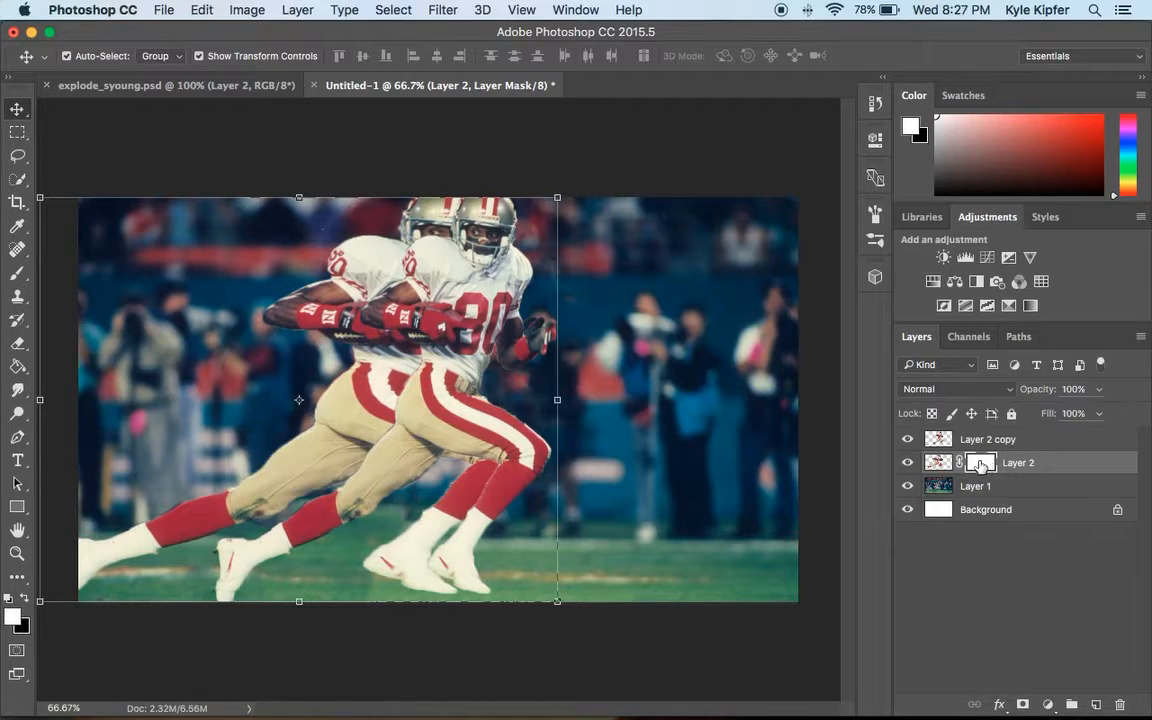
{"action": "left_click", "coordinate": [24, 596]}
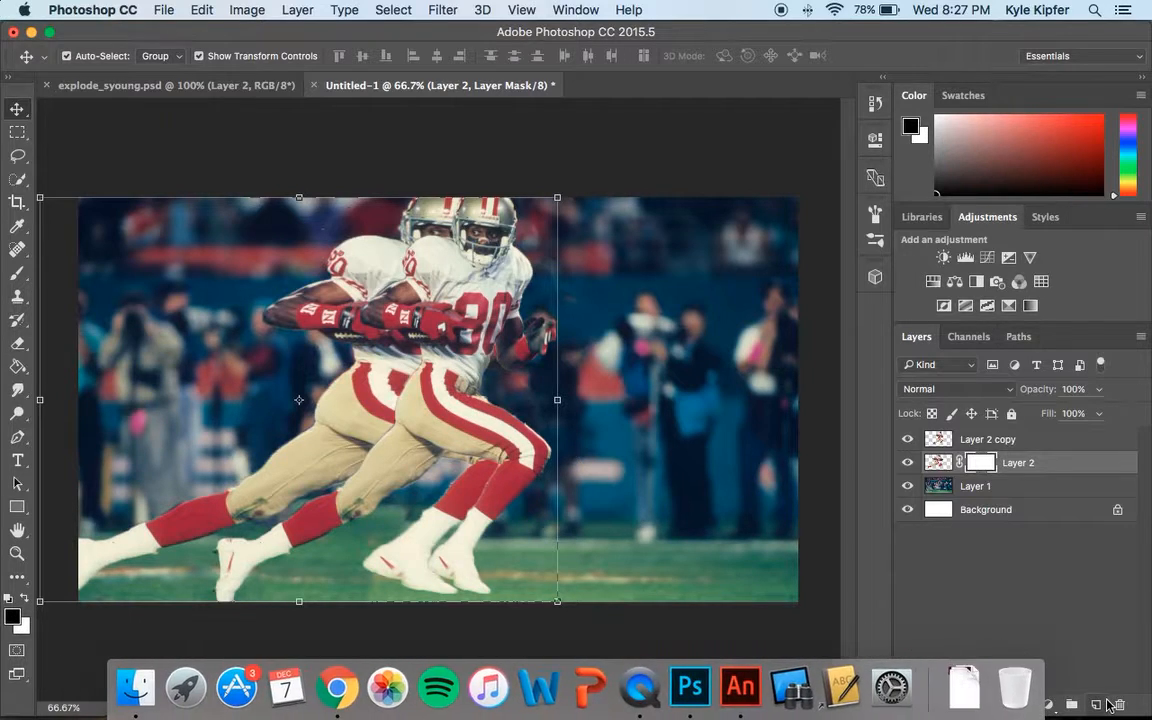
{"action": "left_click", "coordinate": [17, 367]}
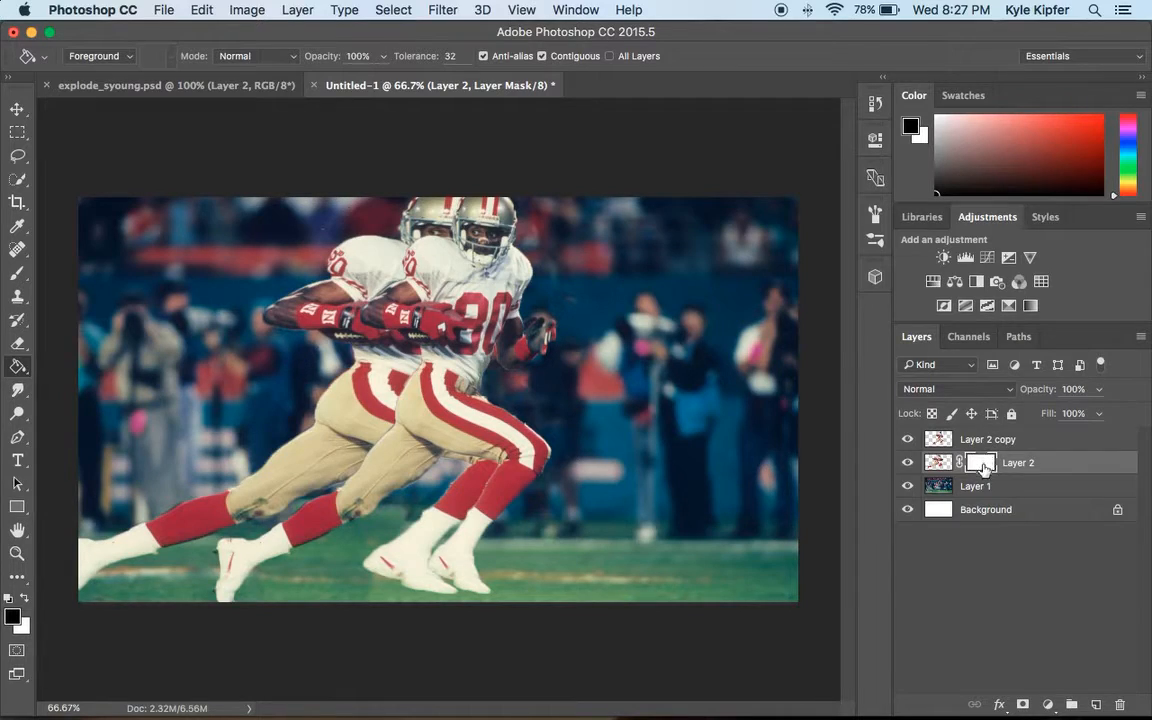
{"action": "left_click", "coordinate": [605, 436]}
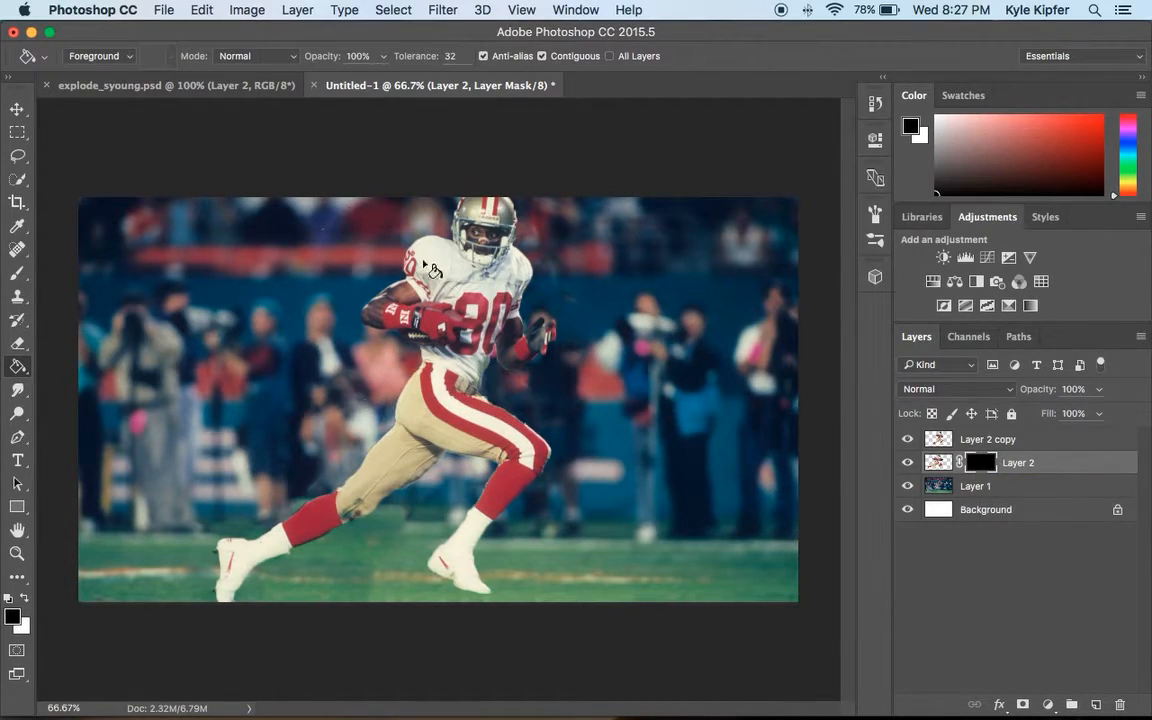
Add a layer mask to Layer 2 copy and switch to the Brush tool.
{"action": "left_click", "coordinate": [998, 444]}
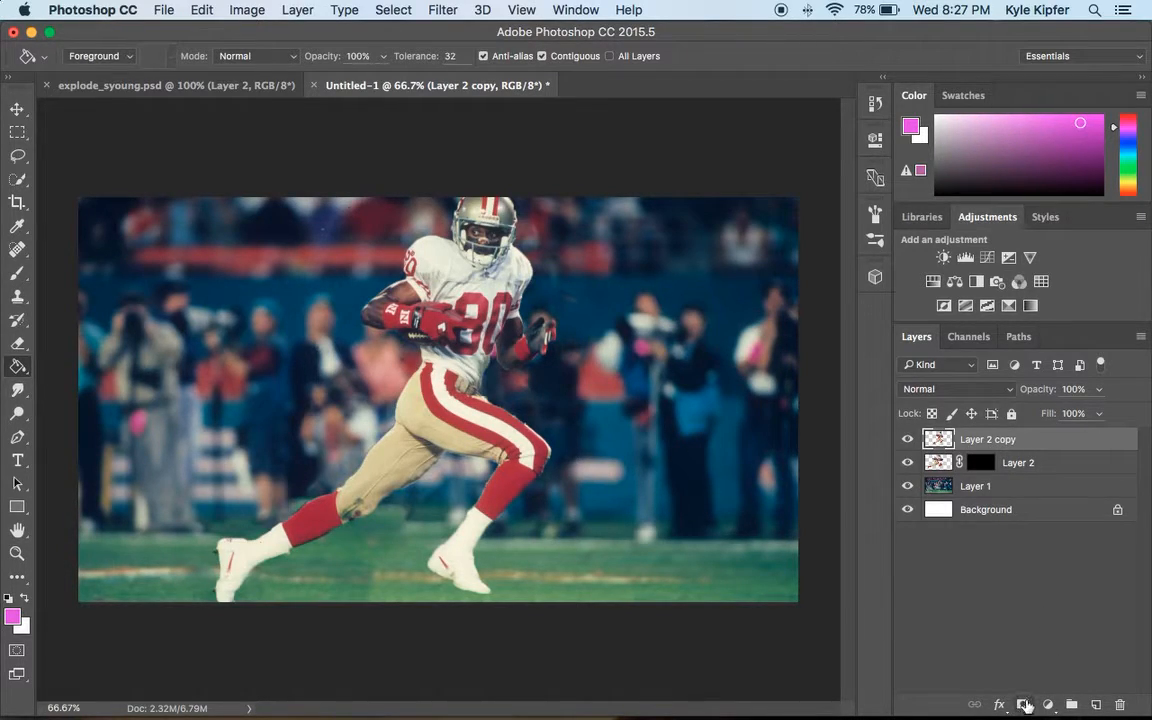
{"action": "left_click", "coordinate": [1025, 705]}
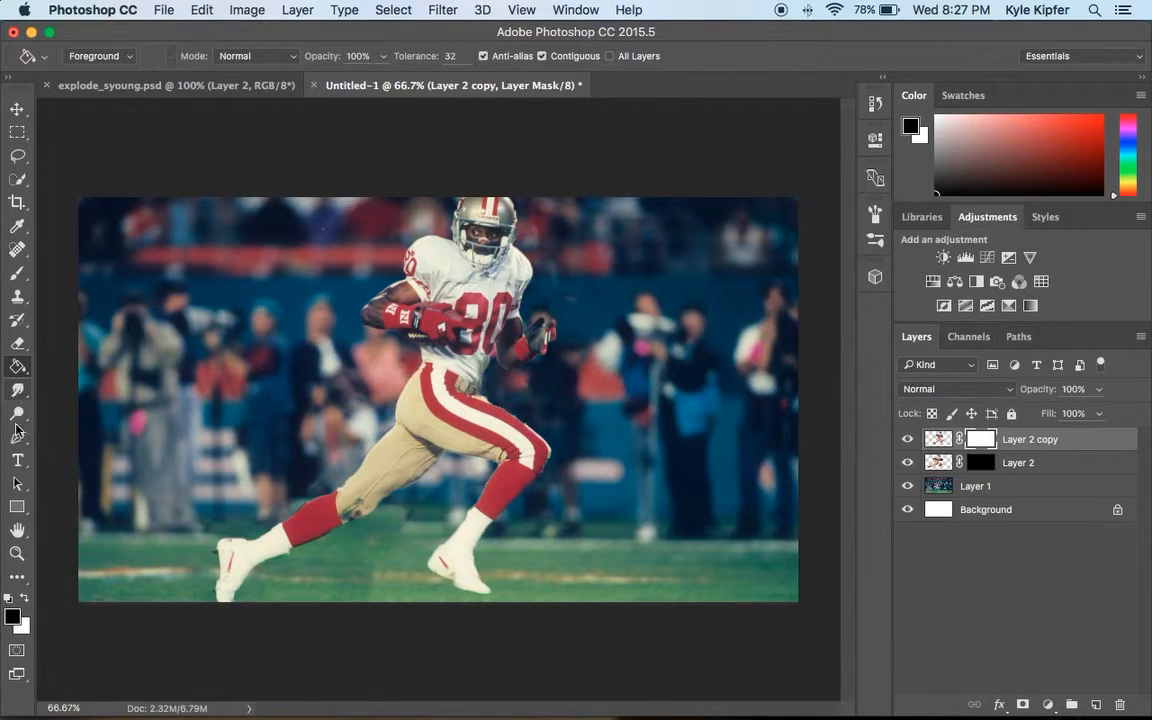
{"action": "left_click", "coordinate": [17, 274]}
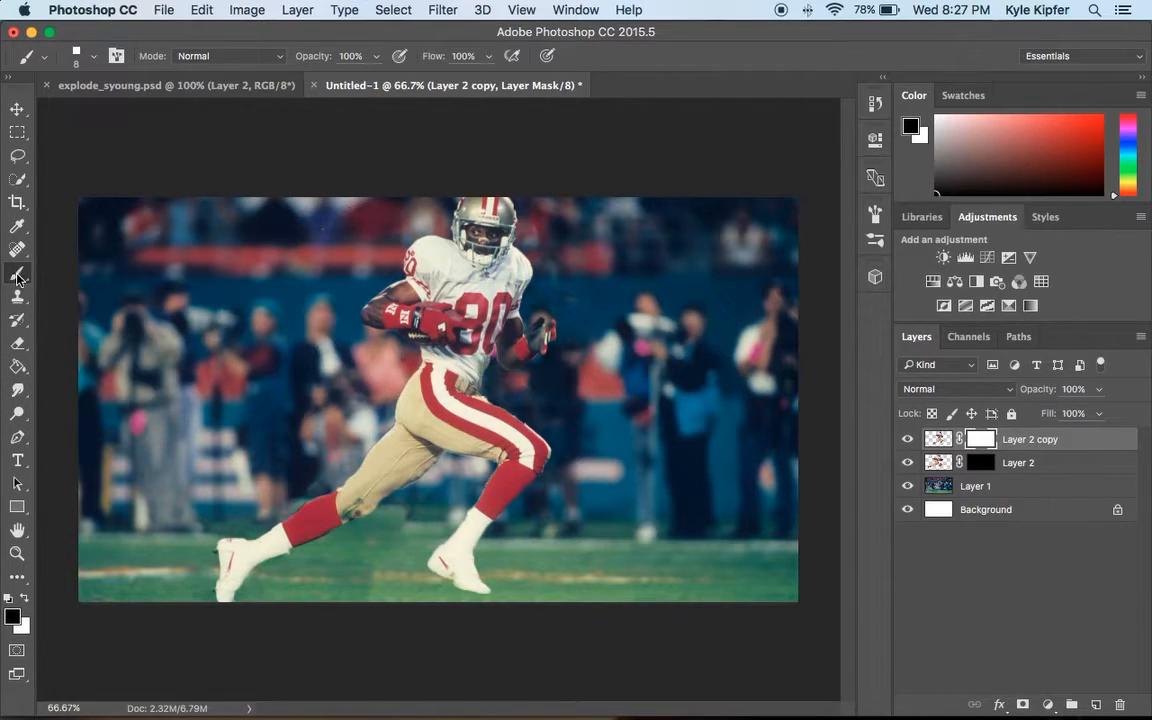
Append the Square Brushes set and pick the 18 px square brush tip.
{"action": "left_click", "coordinate": [95, 57]}
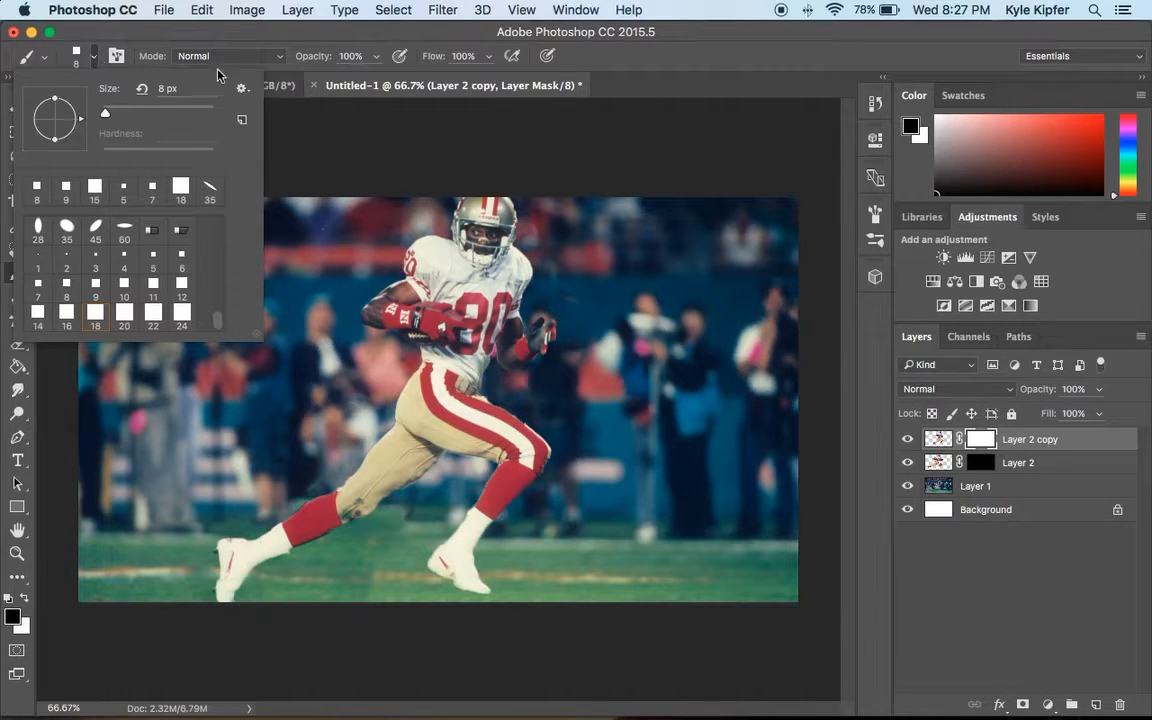
{"action": "scroll", "coordinate": [152, 275], "scroll_direction": "up", "scroll_amount": 5}
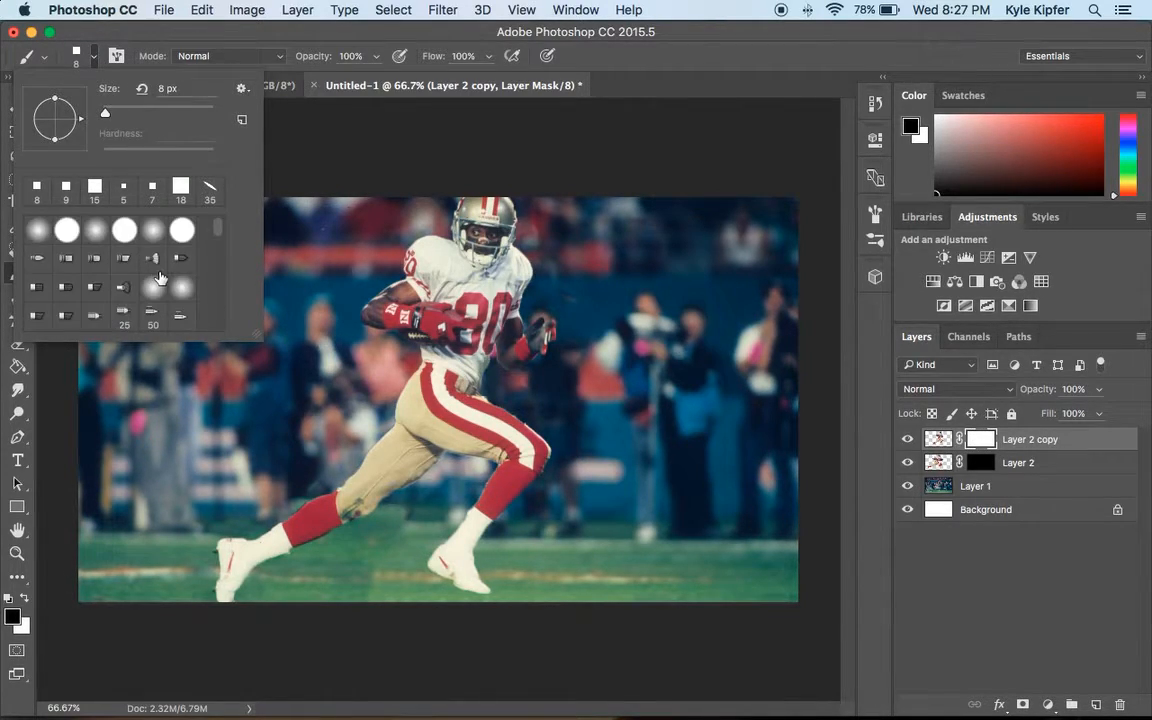
{"action": "left_click", "coordinate": [241, 89]}
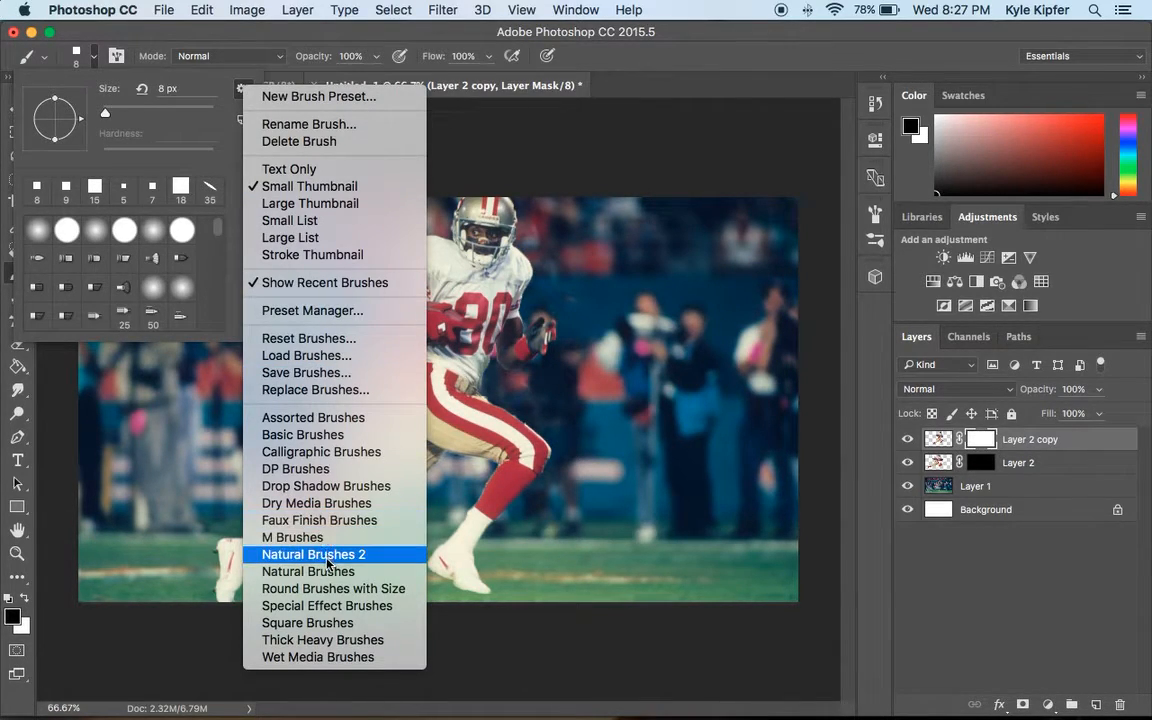
{"action": "left_click", "coordinate": [310, 622]}
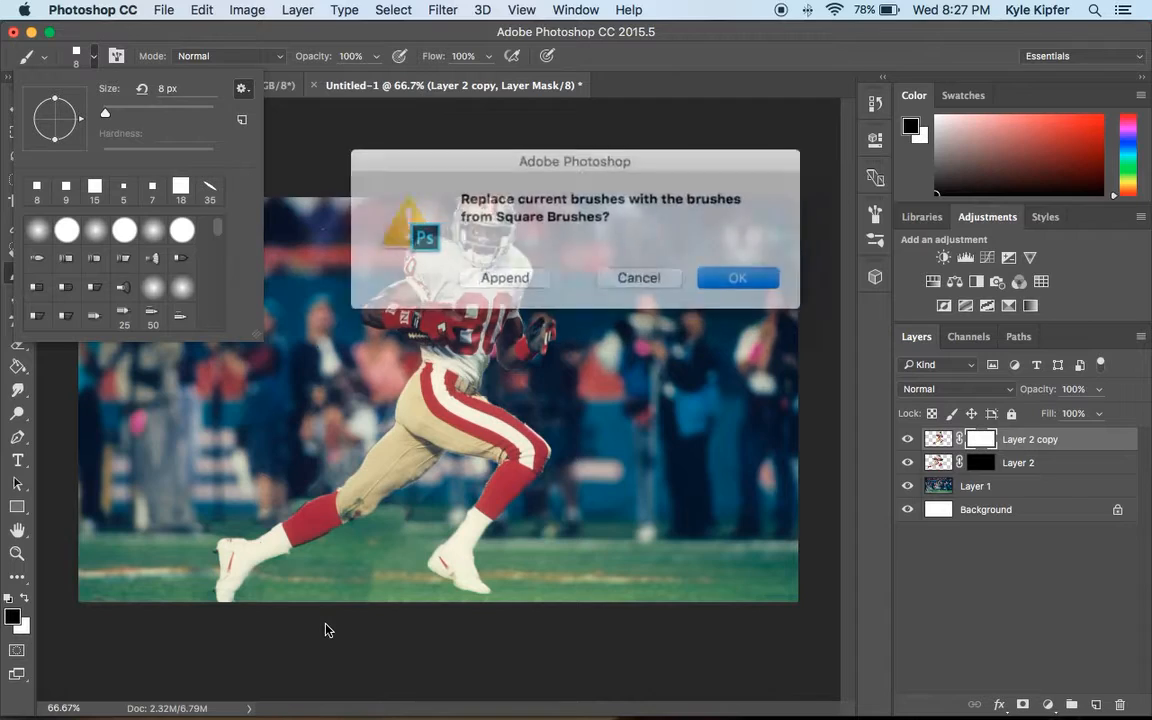
{"action": "left_click", "coordinate": [515, 271]}
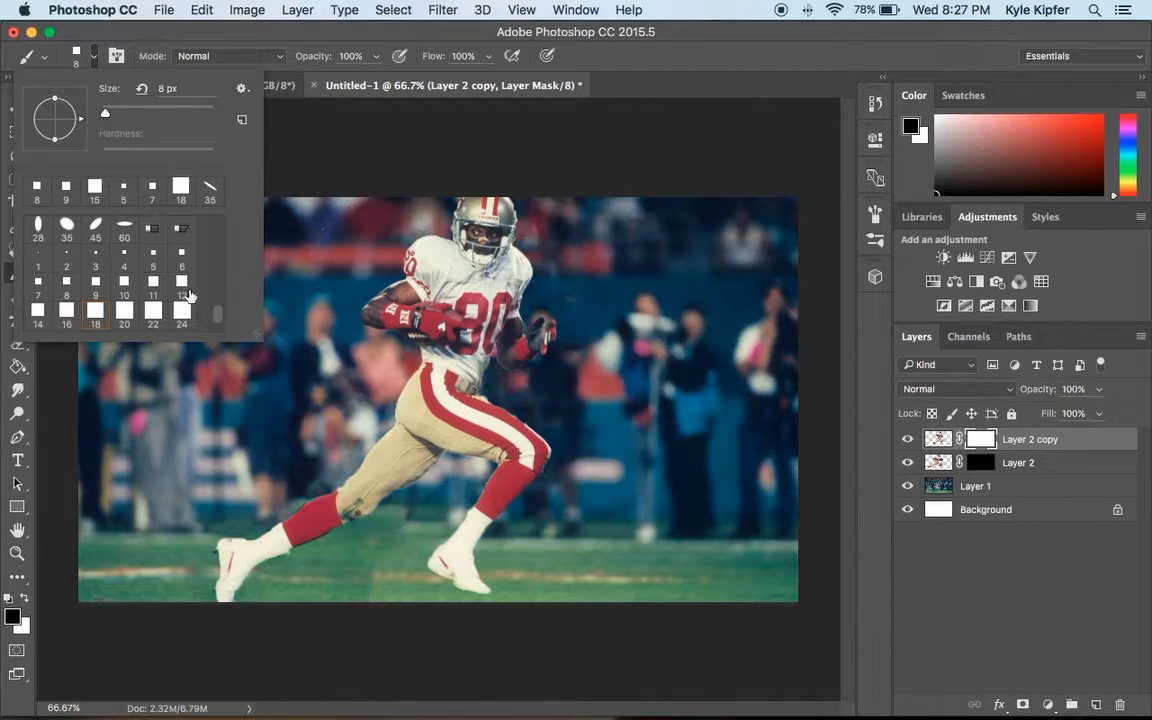
{"action": "scroll", "coordinate": [156, 258], "scroll_direction": "down", "scroll_amount": 1}
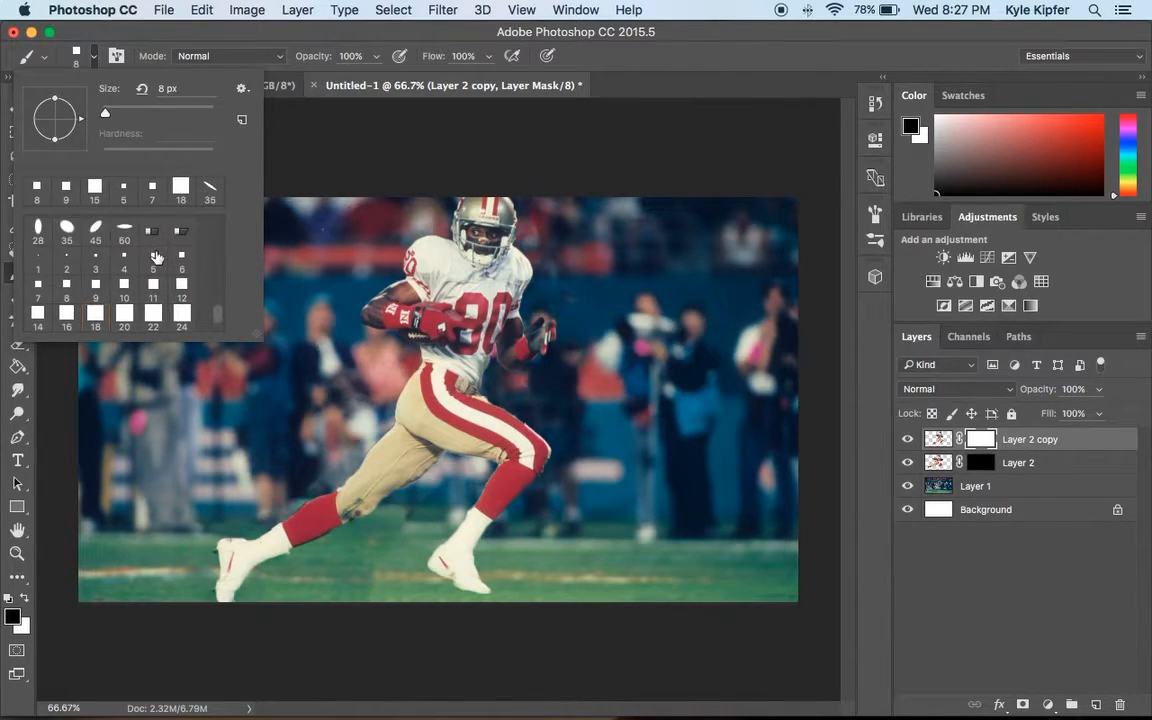
{"action": "scroll", "coordinate": [156, 258], "scroll_direction": "up", "scroll_amount": 1}
{"action": "left_click", "coordinate": [95, 240]}
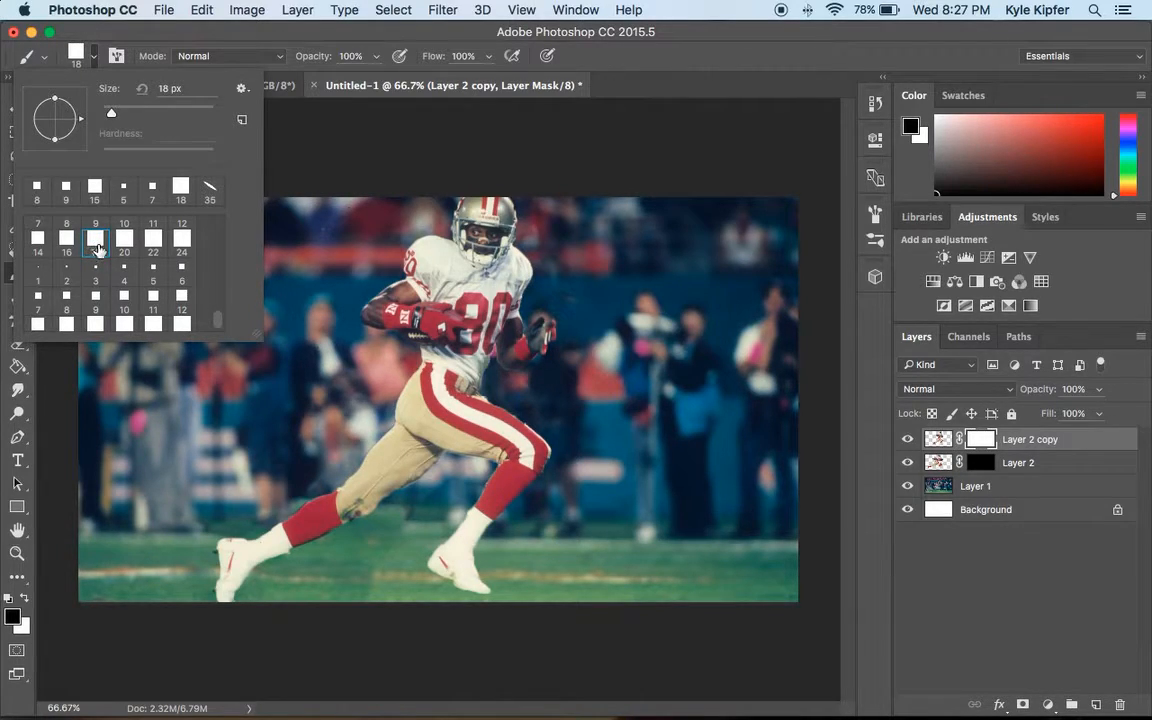
Set the brush to Scattering at 934% and Shape Dynamics with 95% size jitter.
{"action": "left_click", "coordinate": [117, 58]}
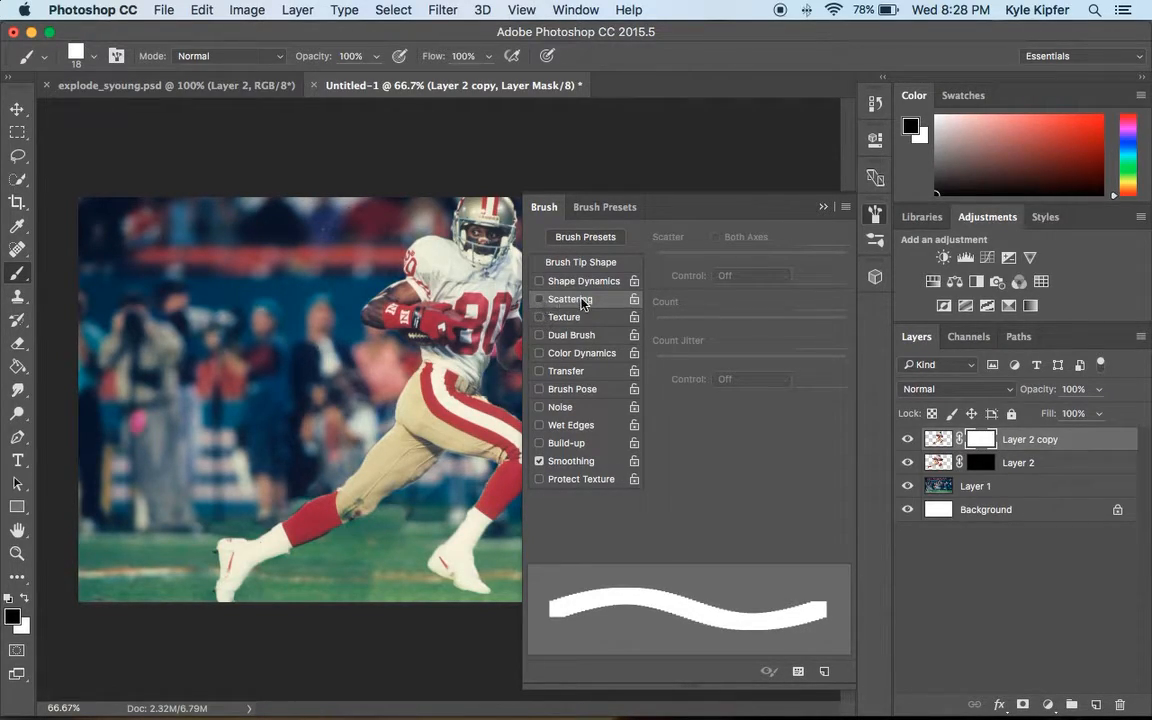
{"action": "left_click", "coordinate": [540, 299]}
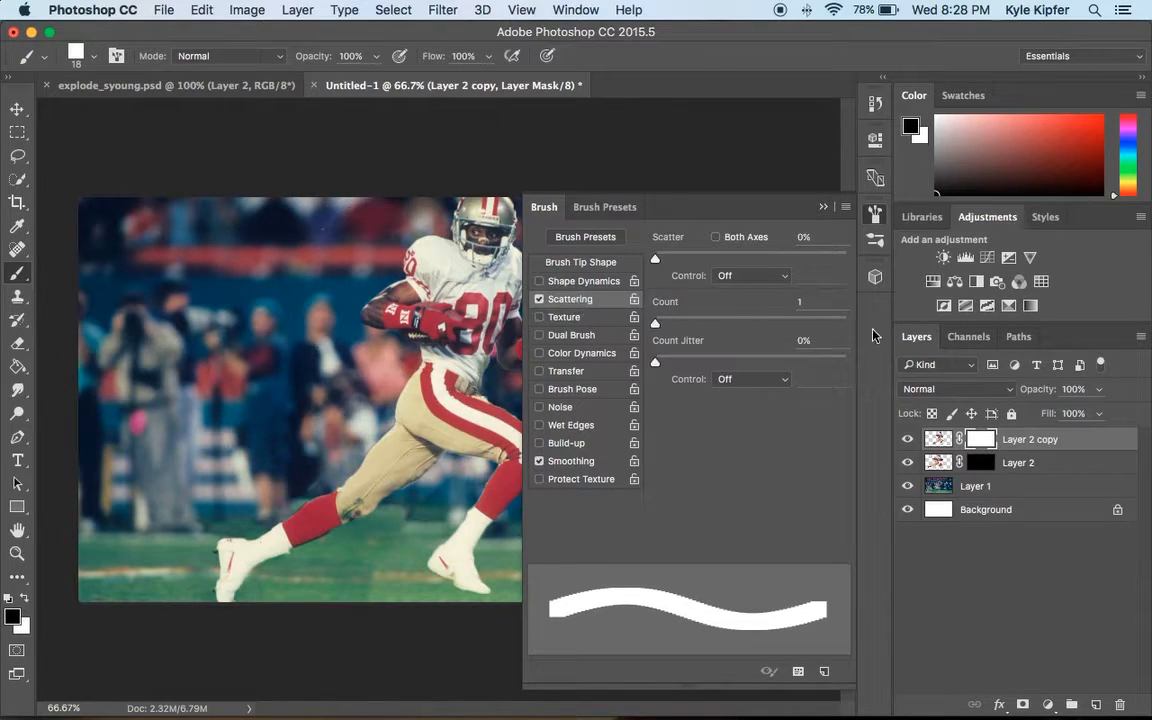
{"action": "mouse_move", "coordinate": [655, 325]}
{"action": "left_mouse_down"}
{"action": "mouse_move", "coordinate": [843, 324]}
{"action": "mouse_move", "coordinate": [638, 327]}
{"action": "mouse_move", "coordinate": [669, 372]}
{"action": "left_mouse_up"}
{"action": "mouse_move", "coordinate": [659, 262]}
{"action": "left_mouse_down"}
{"action": "mouse_move", "coordinate": [910, 260]}
{"action": "mouse_move", "coordinate": [708, 268]}
{"action": "mouse_move", "coordinate": [910, 265]}
{"action": "mouse_move", "coordinate": [835, 270]}
{"action": "left_mouse_up"}
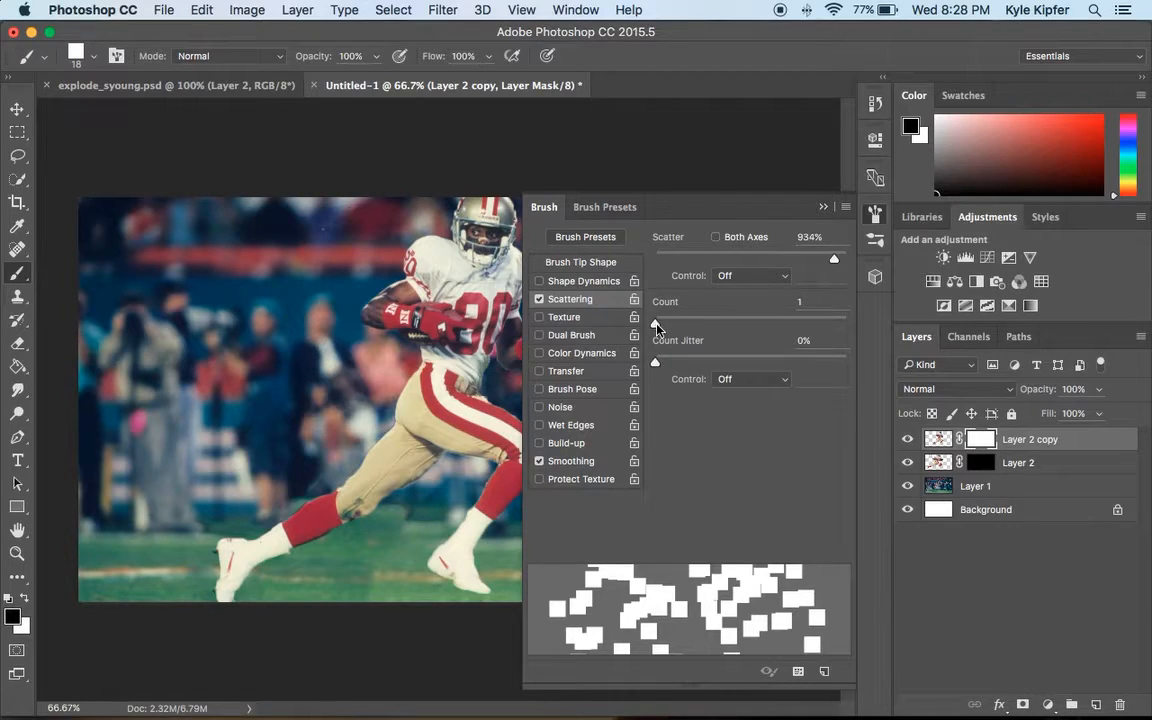
{"action": "mouse_move", "coordinate": [656, 366]}
{"action": "left_mouse_down"}
{"action": "mouse_move", "coordinate": [828, 358]}
{"action": "mouse_move", "coordinate": [632, 362]}
{"action": "mouse_move", "coordinate": [661, 327]}
{"action": "mouse_move", "coordinate": [753, 324]}
{"action": "mouse_move", "coordinate": [645, 325]}
{"action": "left_mouse_up"}
{"action": "left_click", "coordinate": [542, 282]}
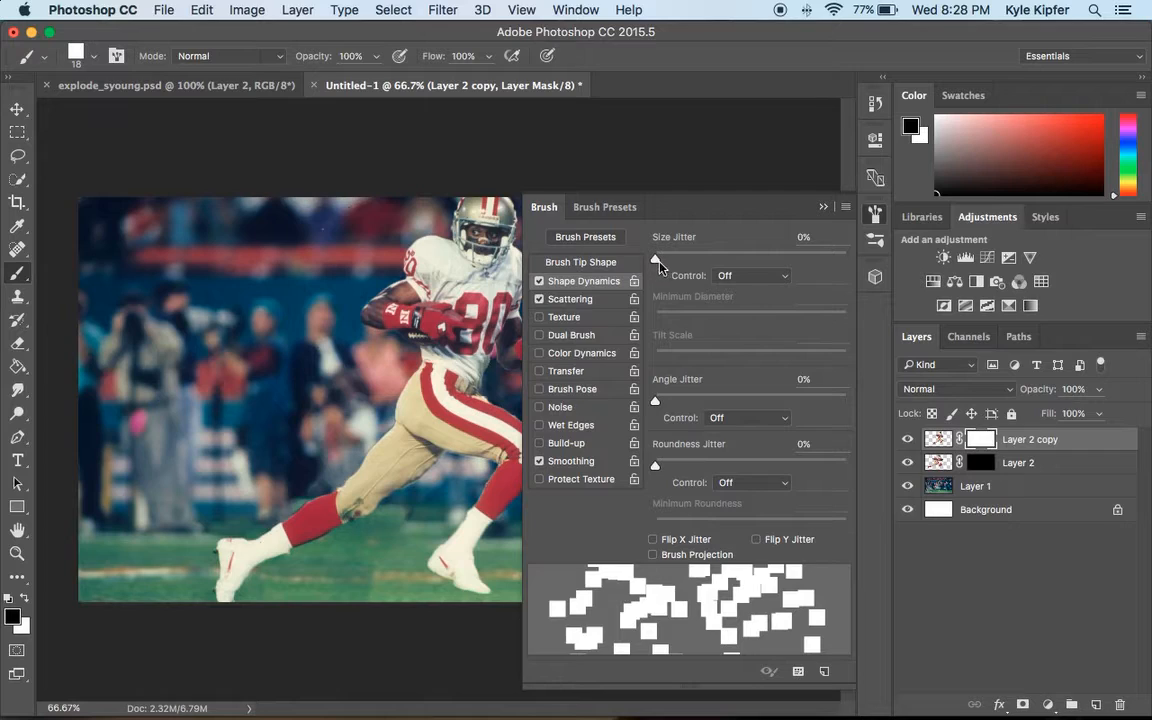
{"action": "left_click_drag", "start_coordinate": [658, 262], "coordinate": [838, 262]}
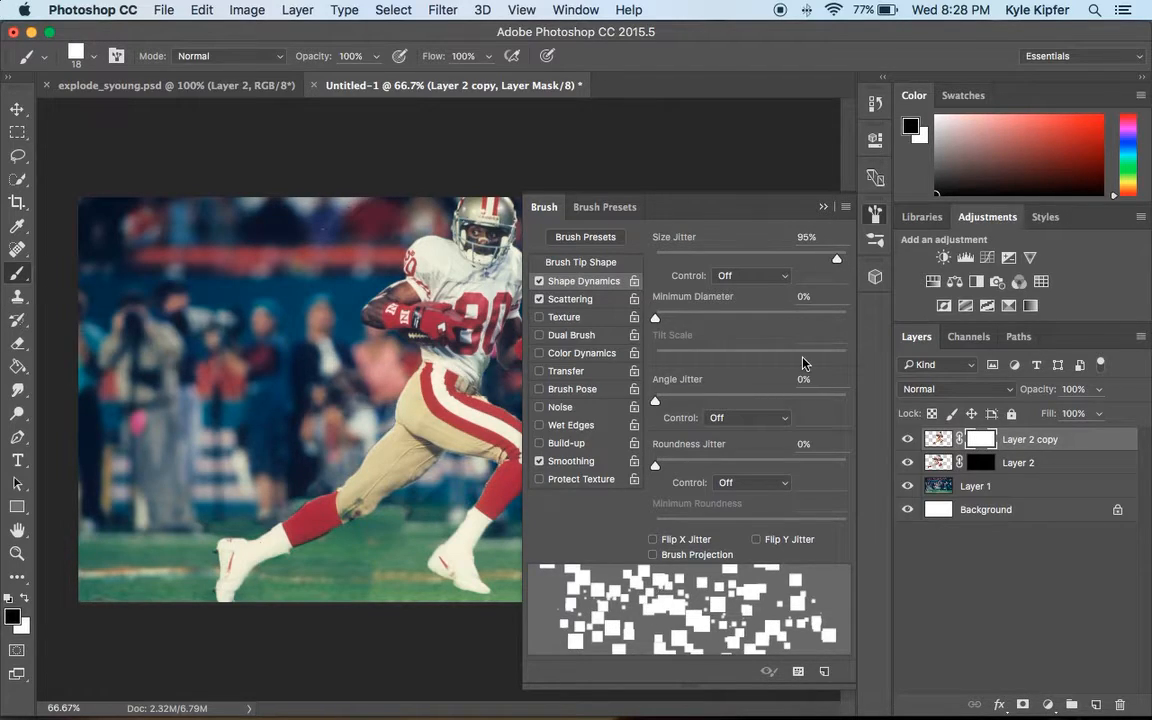
{"action": "left_click", "coordinate": [824, 209]}
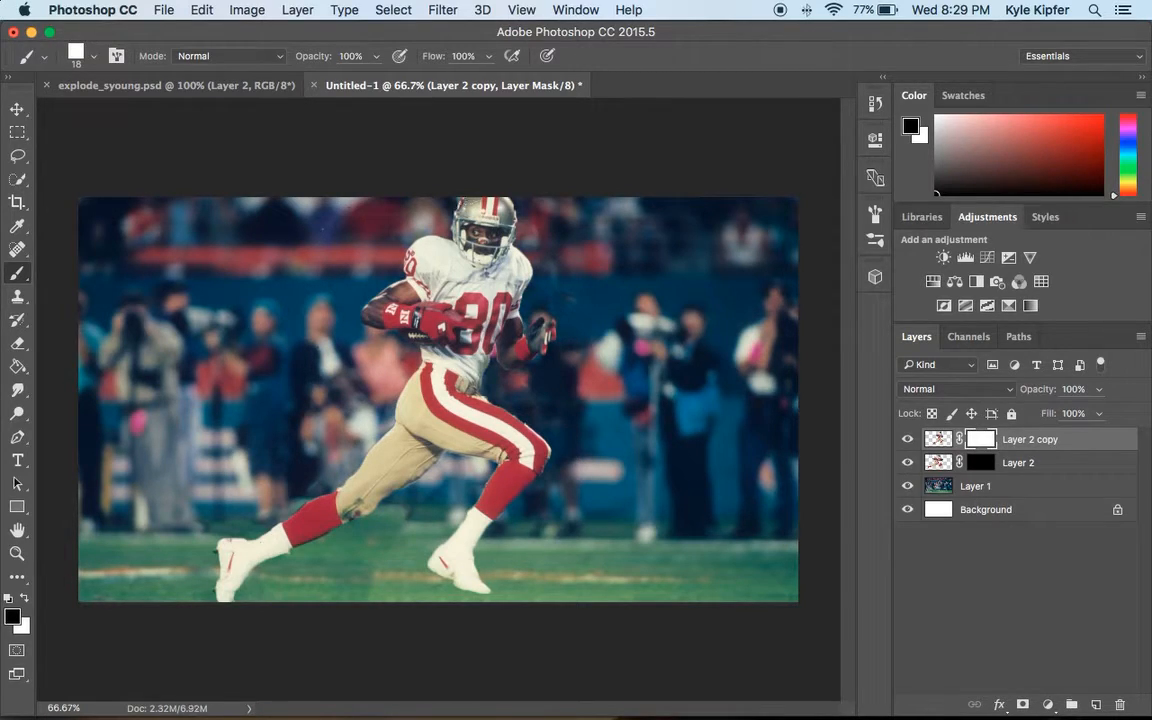
Paint black square chips on Layer 2 copy's mask along the player's back edge, from the arm down to the trailing foot.
{"action": "left_click", "coordinate": [425, 252]}
{"action": "left_click", "coordinate": [422, 273]}
{"action": "left_click", "coordinate": [404, 289]}
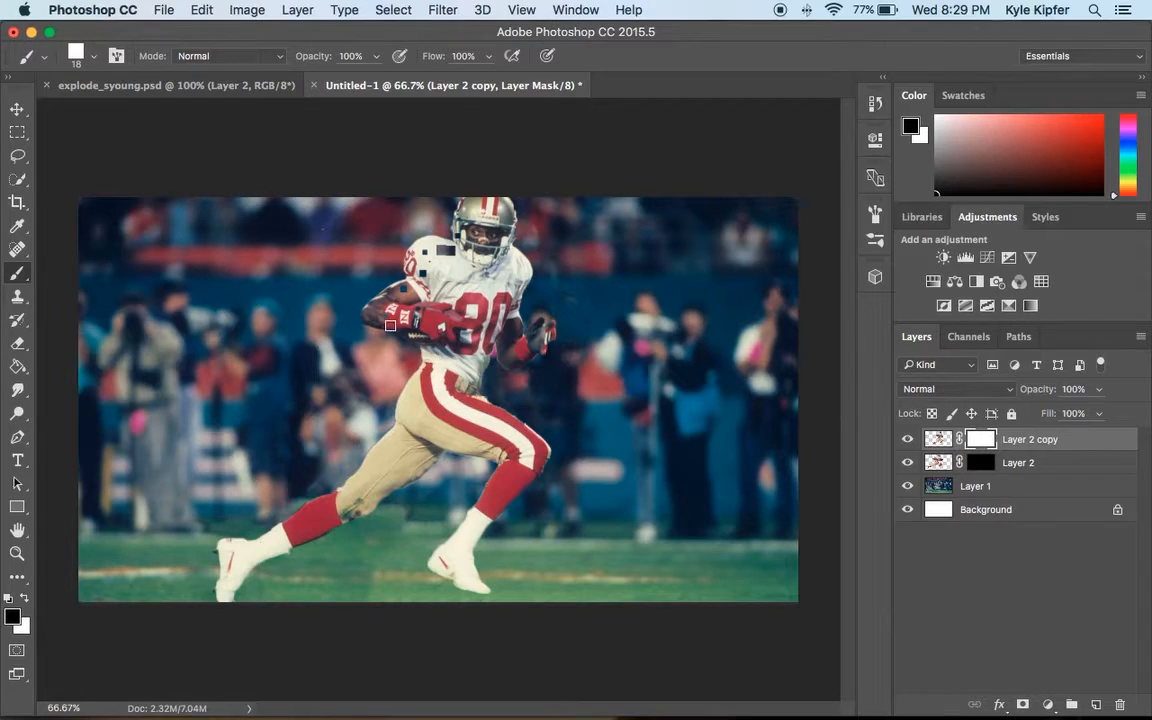
{"action": "left_click", "coordinate": [418, 380]}
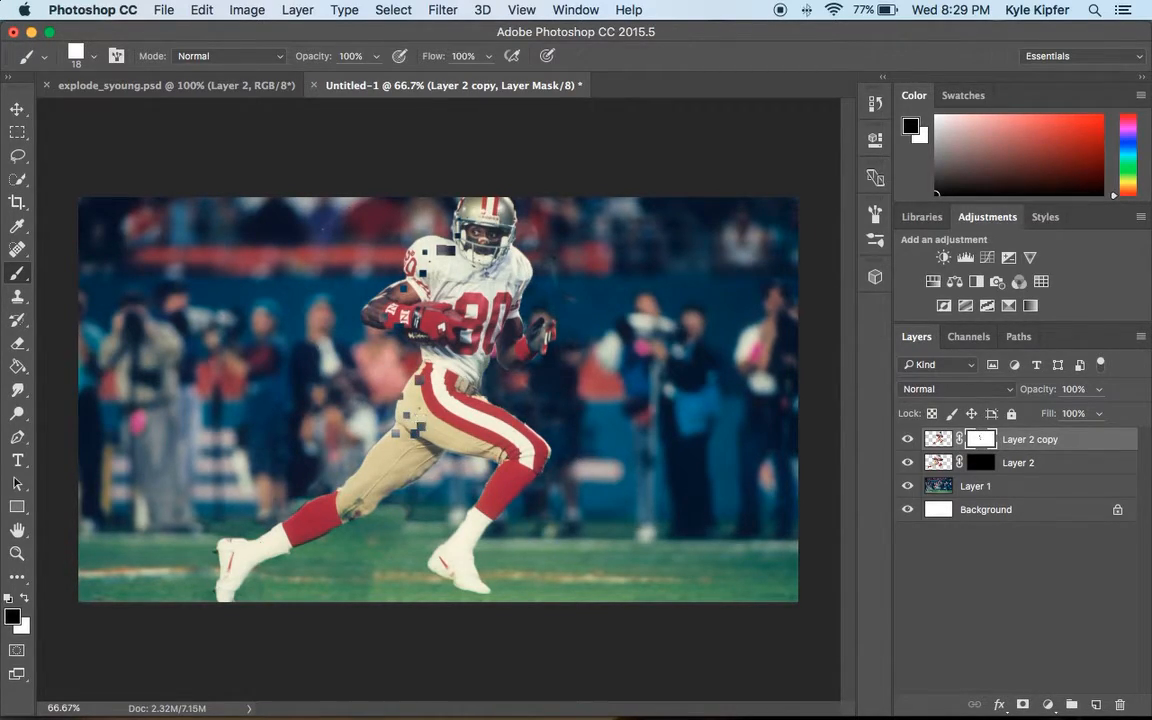
{"action": "left_click", "coordinate": [381, 449]}
{"action": "left_click", "coordinate": [378, 470]}
{"action": "left_click", "coordinate": [363, 483]}
{"action": "left_click", "coordinate": [355, 485]}
{"action": "left_click", "coordinate": [345, 490]}
{"action": "left_click", "coordinate": [344, 499]}
{"action": "left_click", "coordinate": [330, 501]}
{"action": "left_click", "coordinate": [322, 511]}
{"action": "left_click", "coordinate": [271, 531]}
{"action": "left_click", "coordinate": [243, 548]}
{"action": "left_click", "coordinate": [235, 547]}
{"action": "left_click", "coordinate": [247, 550]}
{"action": "left_click", "coordinate": [256, 541]}
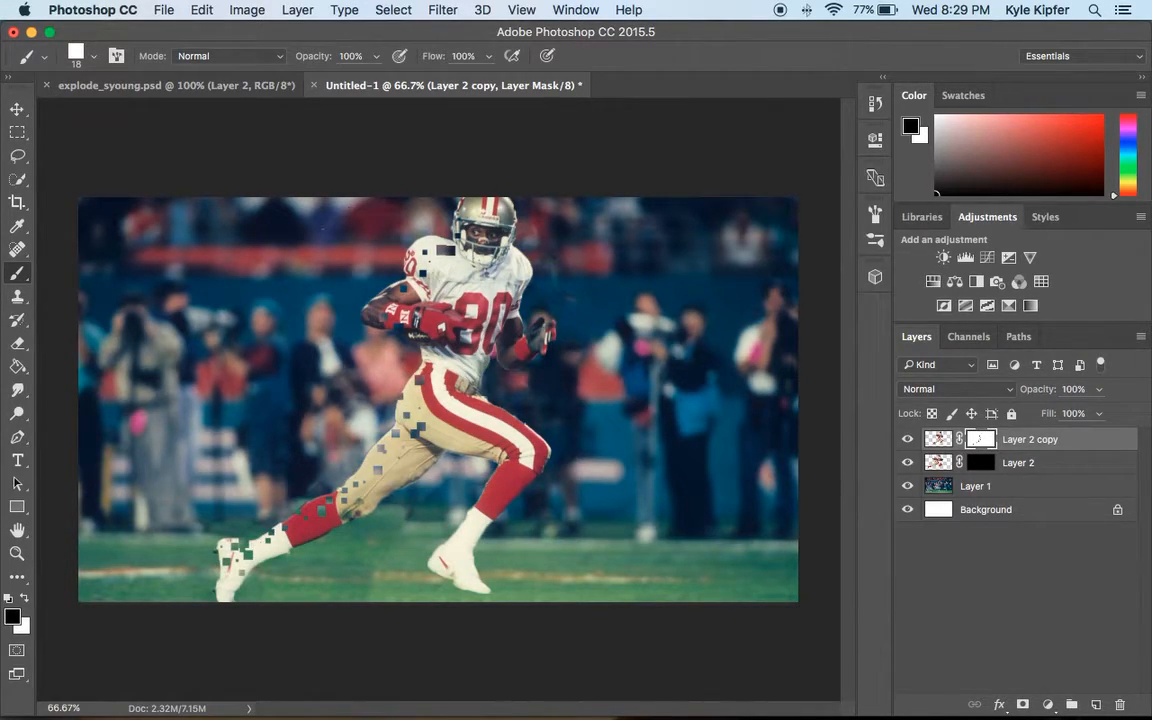
Brush more black squares onto the mask over the back of the thigh and behind the helmet.
{"action": "left_click_drag", "start_coordinate": [385, 470], "coordinate": [411, 403]}
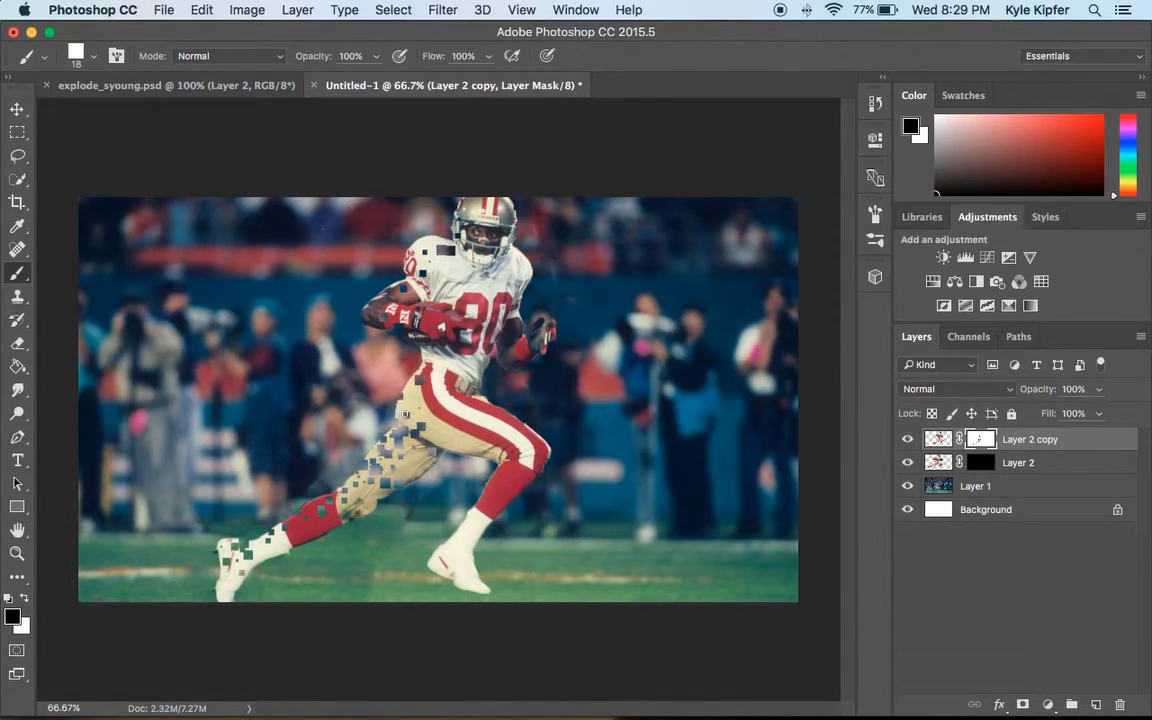
{"action": "left_click_drag", "start_coordinate": [396, 413], "coordinate": [412, 395]}
{"action": "mouse_move", "coordinate": [430, 262]}
{"action": "left_mouse_down"}
{"action": "mouse_move", "coordinate": [408, 258]}
{"action": "mouse_move", "coordinate": [428, 255]}
{"action": "left_mouse_up"}
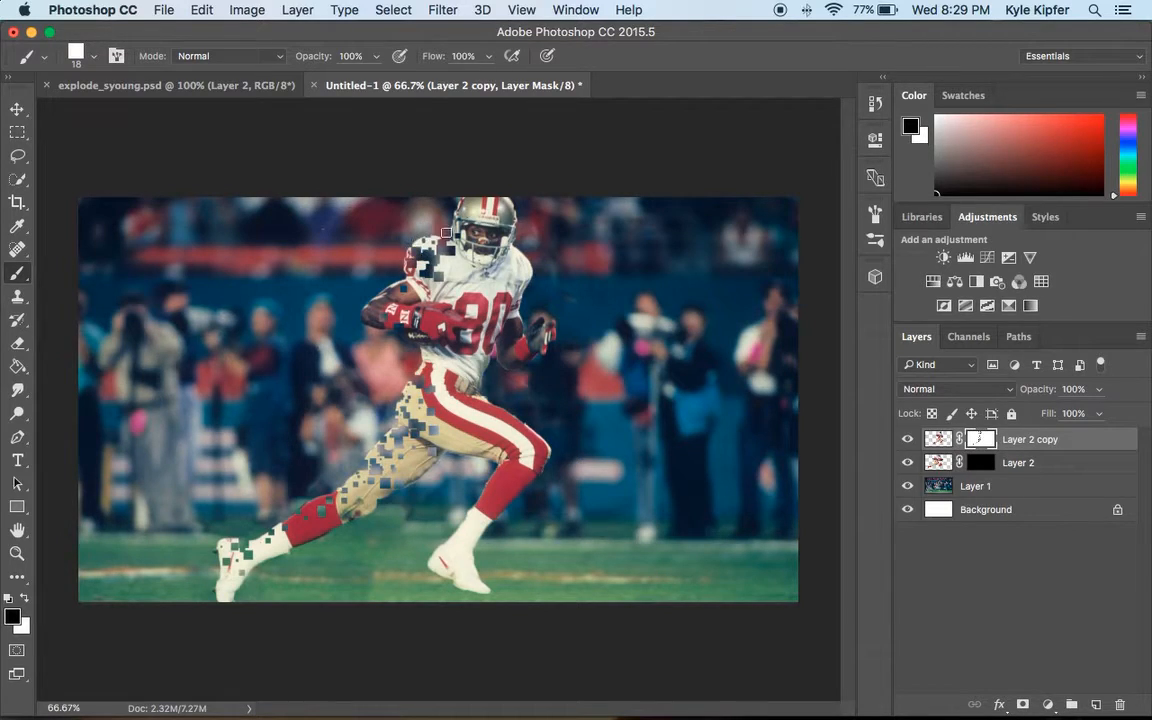
{"action": "key", "text": "super+z"}
{"action": "left_click", "coordinate": [874, 104]}
{"action": "key", "text": "super+alt+z"}
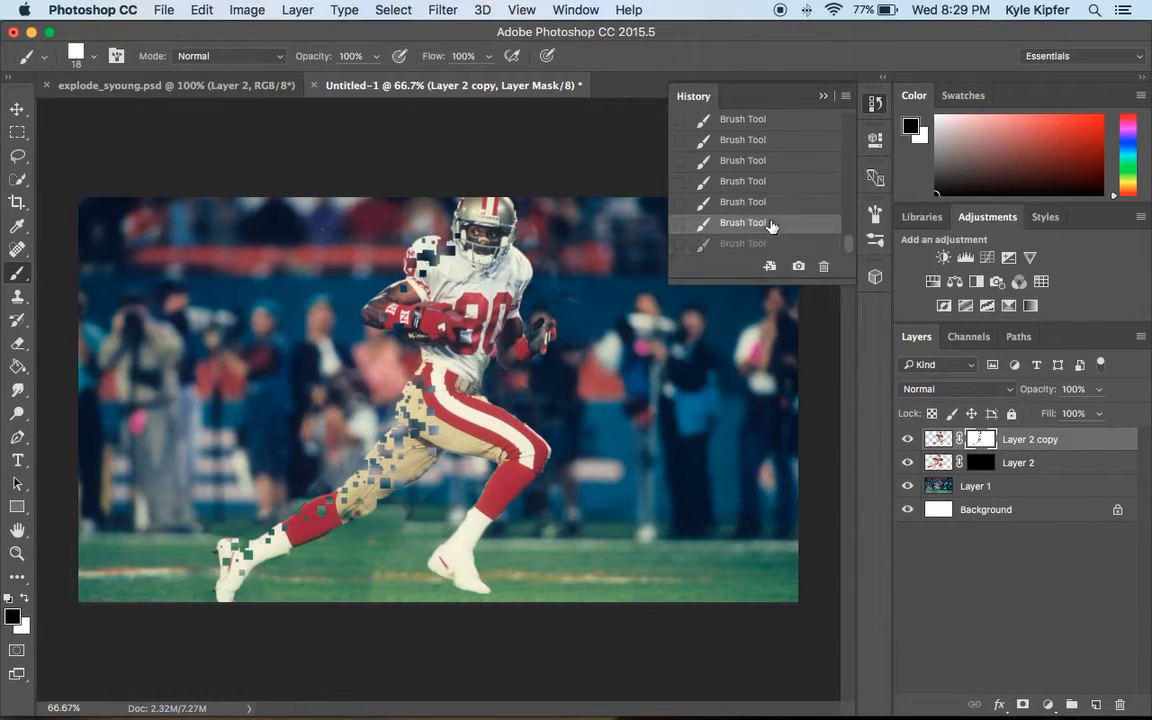
{"action": "key", "text": "super+alt+z"}
{"action": "left_click", "coordinate": [763, 223]}
{"action": "key", "text": "super+shift+z"}
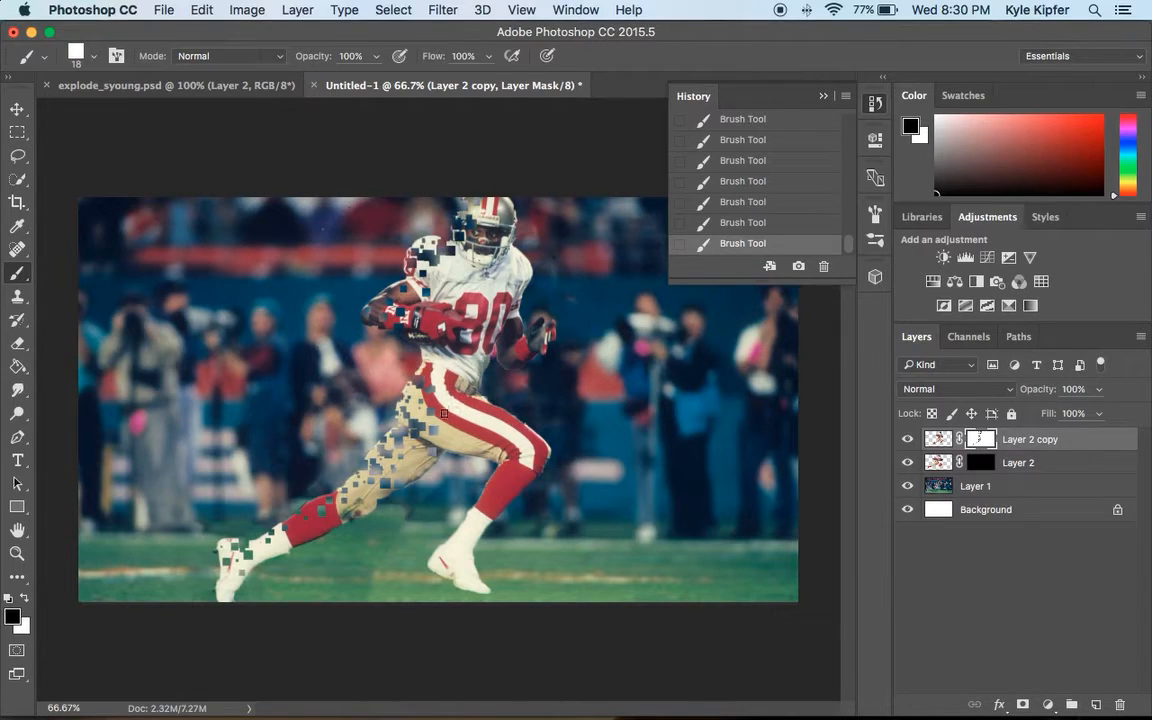
{"action": "left_click", "coordinate": [821, 97]}
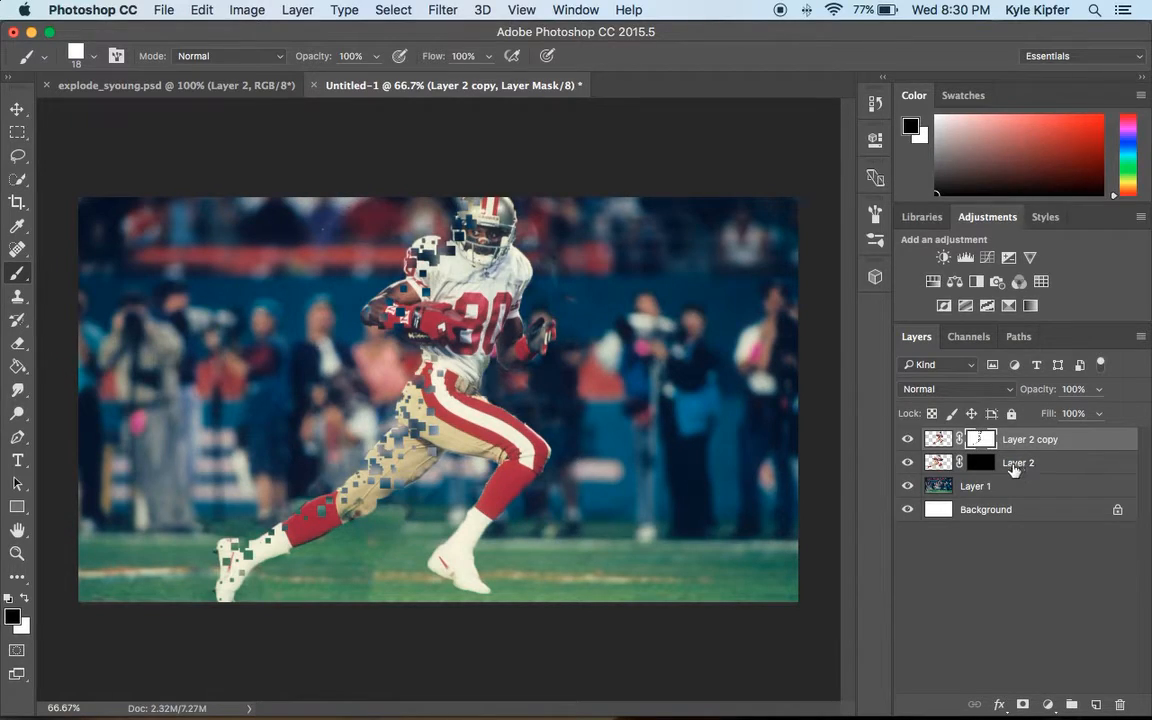
Select Layer 2's mask and paint with white to scatter squares of the player trailing off to the left.
{"action": "left_click", "coordinate": [978, 464]}
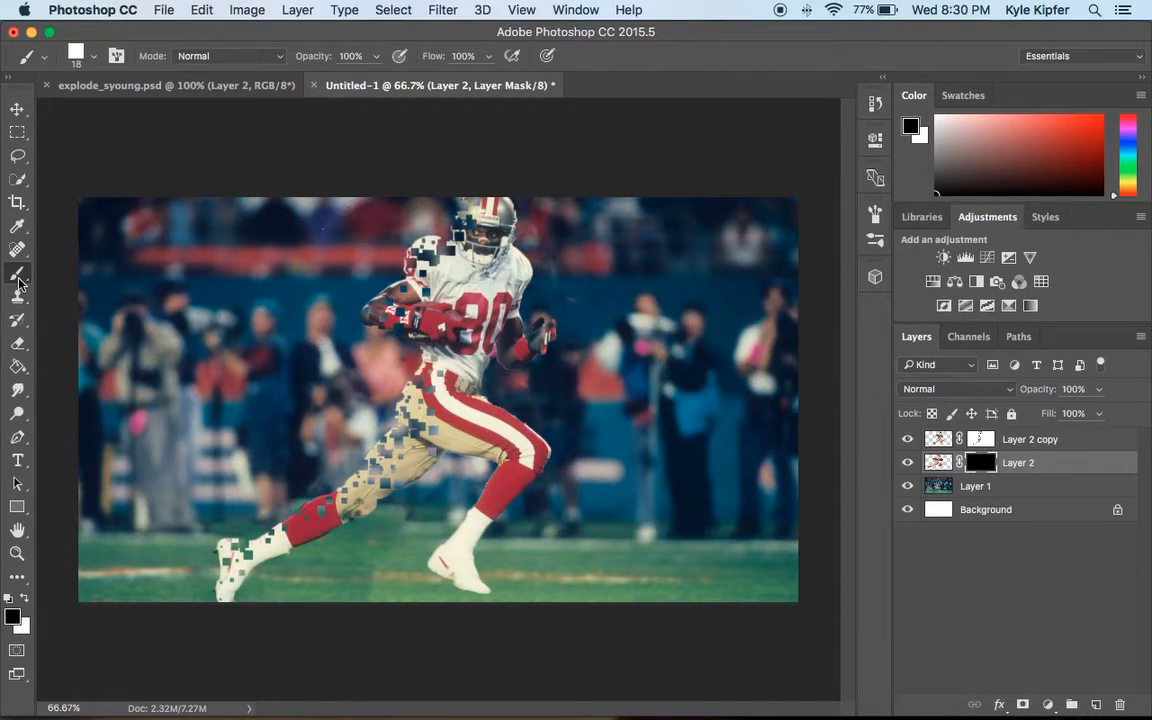
{"action": "left_click", "coordinate": [25, 602]}
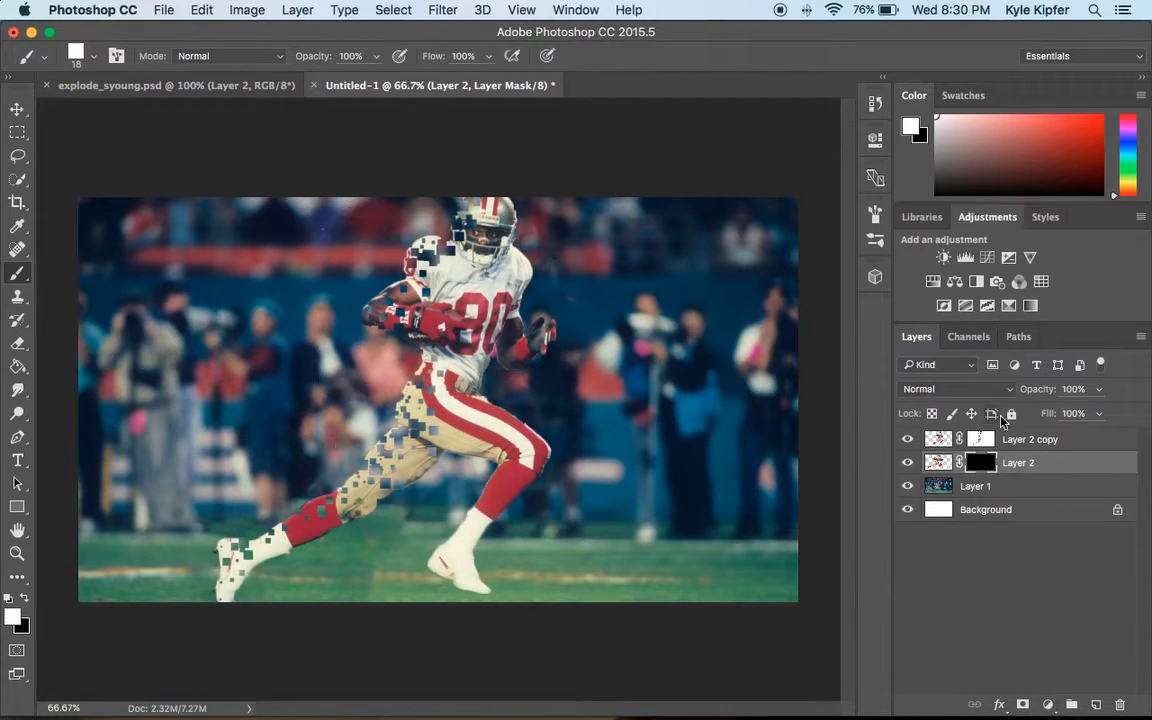
{"action": "mouse_move", "coordinate": [395, 357]}
{"action": "left_mouse_down"}
{"action": "mouse_move", "coordinate": [343, 422]}
{"action": "mouse_move", "coordinate": [367, 386]}
{"action": "mouse_move", "coordinate": [289, 447]}
{"action": "mouse_move", "coordinate": [315, 443]}
{"action": "mouse_move", "coordinate": [225, 497]}
{"action": "mouse_move", "coordinate": [259, 486]}
{"action": "mouse_move", "coordinate": [266, 495]}
{"action": "mouse_move", "coordinate": [184, 519]}
{"action": "left_mouse_up"}
{"action": "mouse_move", "coordinate": [261, 483]}
{"action": "left_mouse_down"}
{"action": "mouse_move", "coordinate": [132, 535]}
{"action": "mouse_move", "coordinate": [161, 511]}
{"action": "mouse_move", "coordinate": [80, 560]}
{"action": "mouse_move", "coordinate": [127, 542]}
{"action": "mouse_move", "coordinate": [68, 569]}
{"action": "left_mouse_up"}
{"action": "mouse_move", "coordinate": [353, 340]}
{"action": "left_mouse_down"}
{"action": "mouse_move", "coordinate": [427, 196]}
{"action": "mouse_move", "coordinate": [429, 213]}
{"action": "mouse_move", "coordinate": [455, 189]}
{"action": "left_mouse_up"}
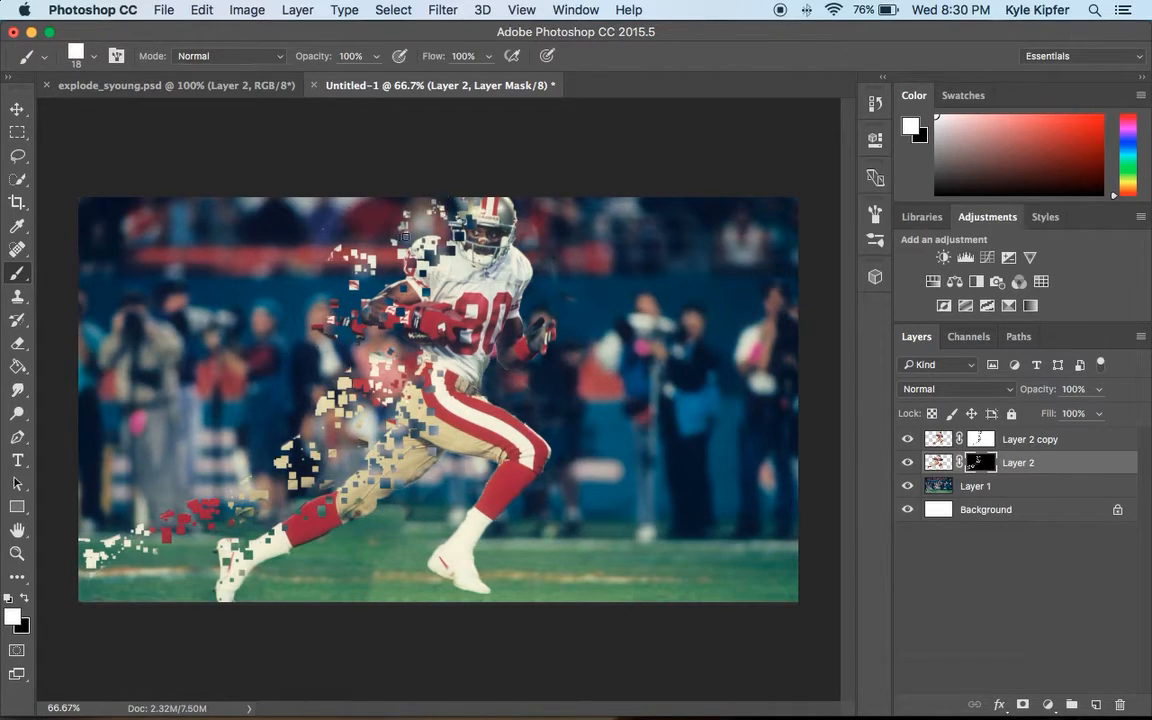
{"action": "left_click", "coordinate": [382, 229]}
{"action": "mouse_move", "coordinate": [338, 297]}
{"action": "left_mouse_down"}
{"action": "mouse_move", "coordinate": [244, 291]}
{"action": "mouse_move", "coordinate": [243, 312]}
{"action": "left_mouse_up"}
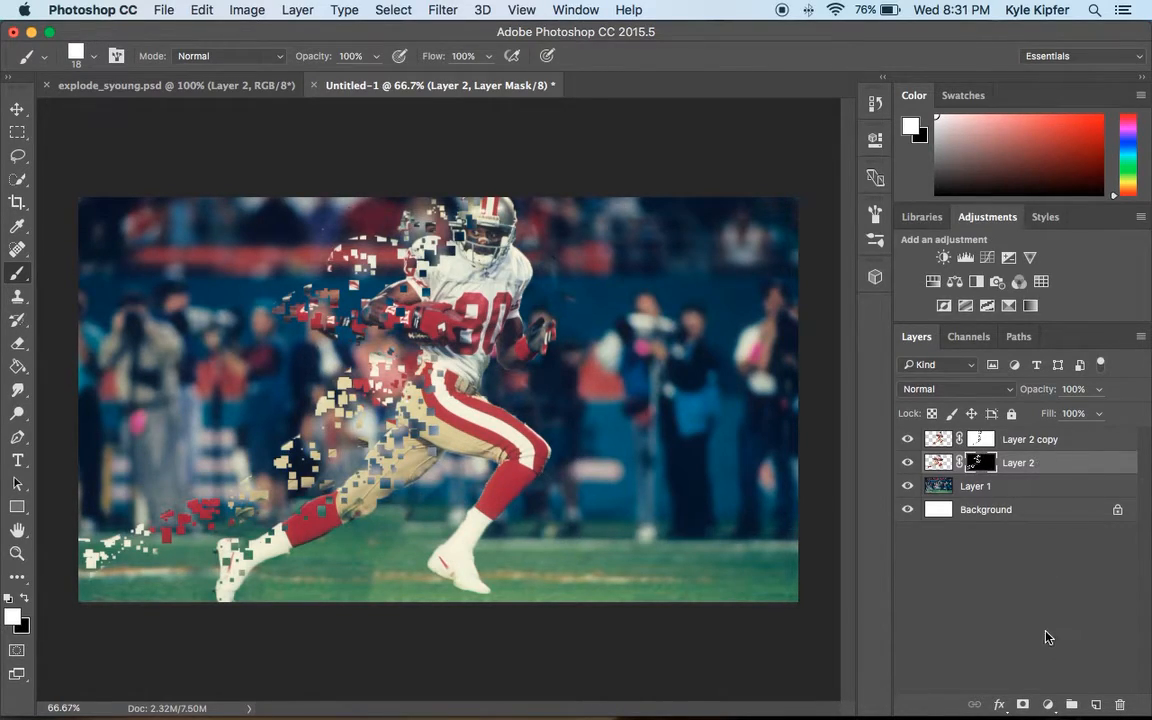
Add a Drop Shadow layer style to Layer 2 and set its angle to 45°.
{"action": "left_click", "coordinate": [999, 706]}
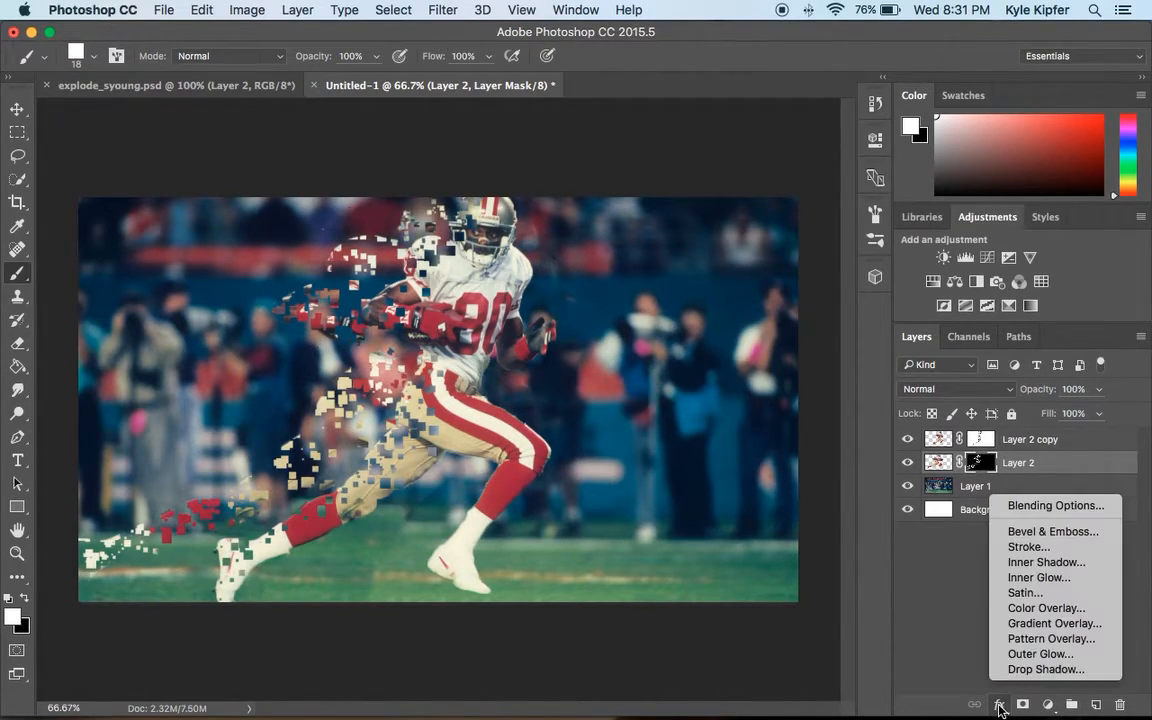
{"action": "left_click", "coordinate": [1045, 669]}
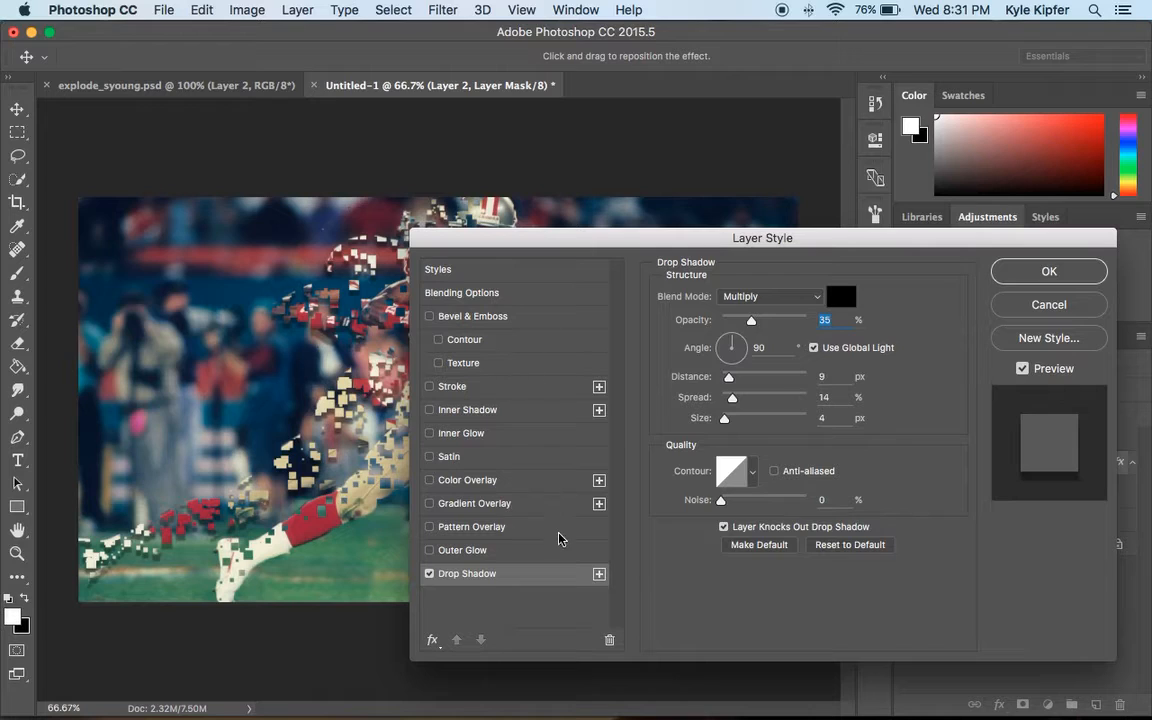
{"action": "left_click_drag", "start_coordinate": [598, 238], "coordinate": [677, 352]}
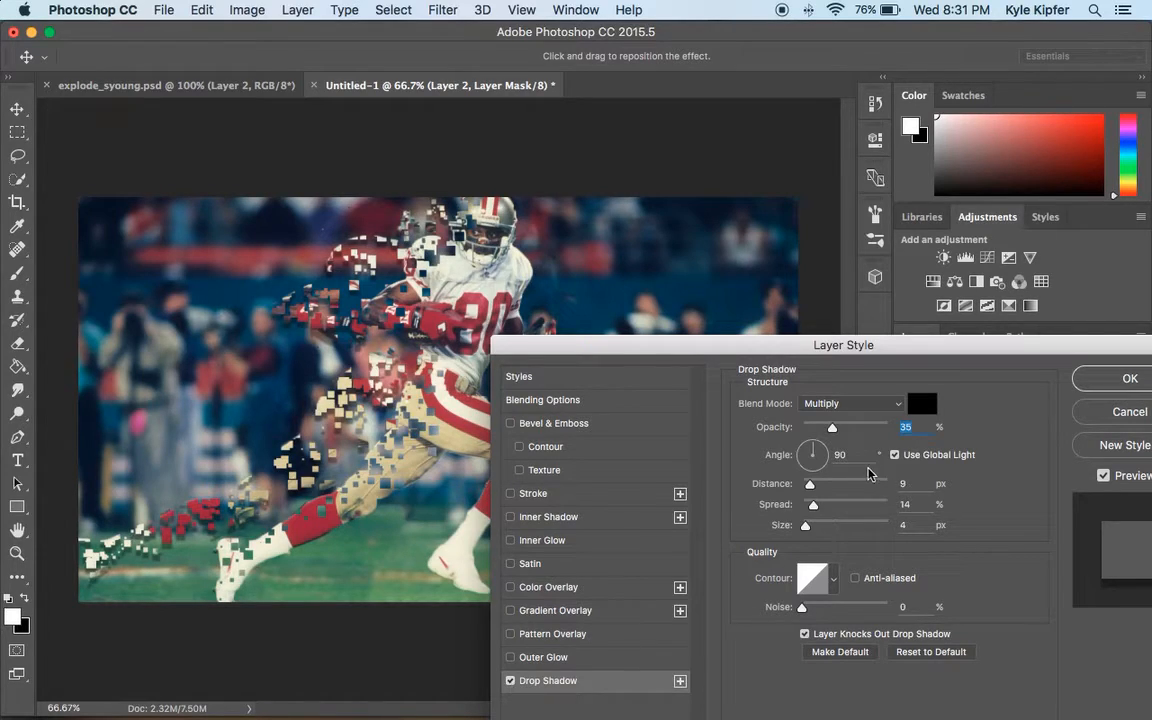
{"action": "mouse_move", "coordinate": [815, 445]}
{"action": "left_mouse_down"}
{"action": "mouse_move", "coordinate": [831, 449]}
{"action": "mouse_move", "coordinate": [820, 449]}
{"action": "left_mouse_up"}
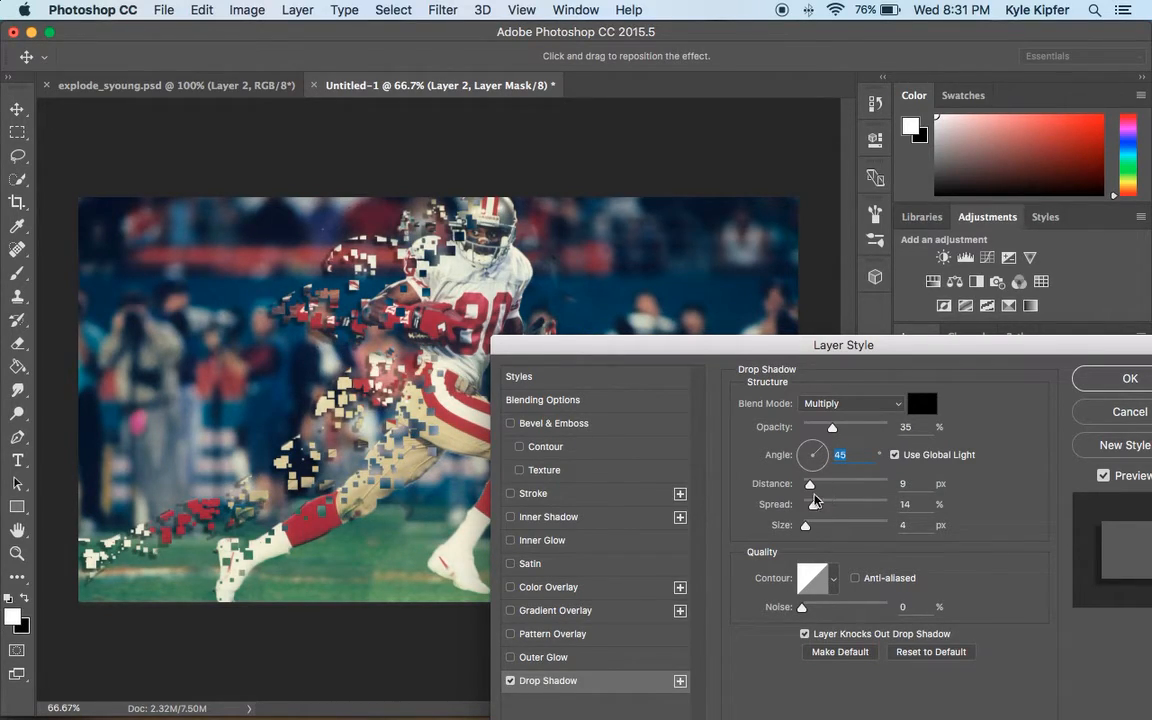
Set the drop shadow's distance to 8 px, spread to 22% and opacity to 41%, and apply the style.
{"action": "mouse_move", "coordinate": [812, 489]}
{"action": "left_mouse_down"}
{"action": "mouse_move", "coordinate": [828, 488]}
{"action": "mouse_move", "coordinate": [806, 488]}
{"action": "mouse_move", "coordinate": [823, 506]}
{"action": "mouse_move", "coordinate": [865, 508]}
{"action": "mouse_move", "coordinate": [822, 508]}
{"action": "left_mouse_up"}
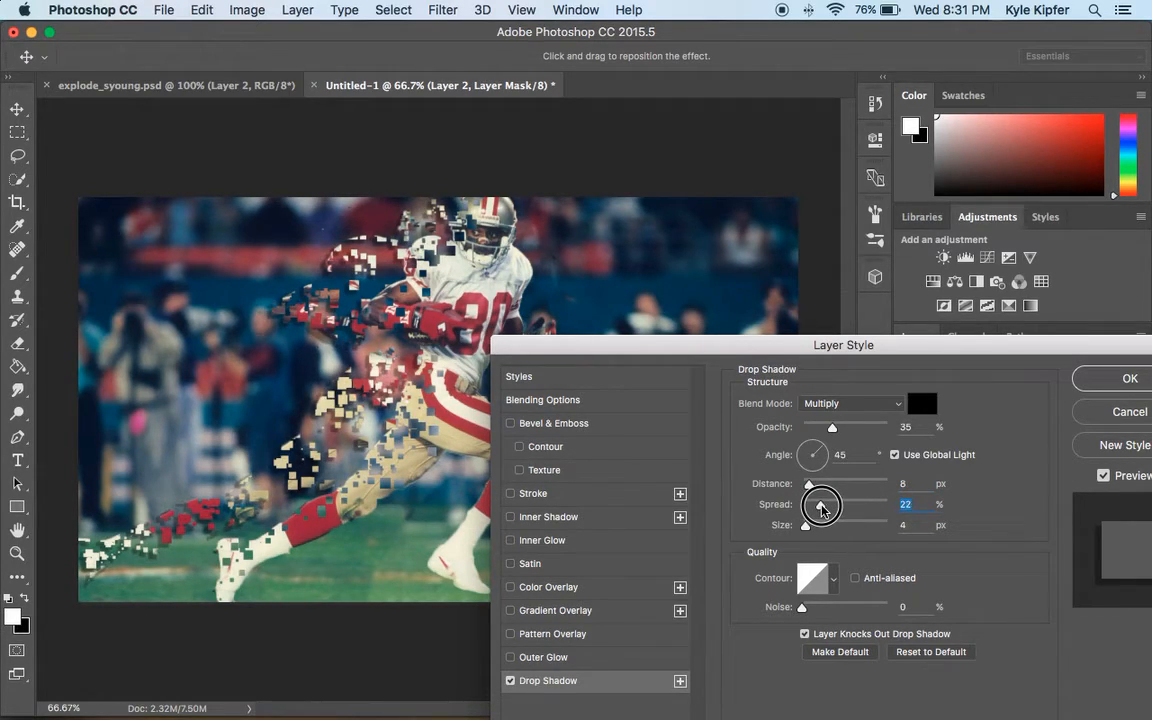
{"action": "mouse_move", "coordinate": [806, 525]}
{"action": "left_mouse_down"}
{"action": "mouse_move", "coordinate": [860, 530]}
{"action": "mouse_move", "coordinate": [808, 526]}
{"action": "left_mouse_up"}
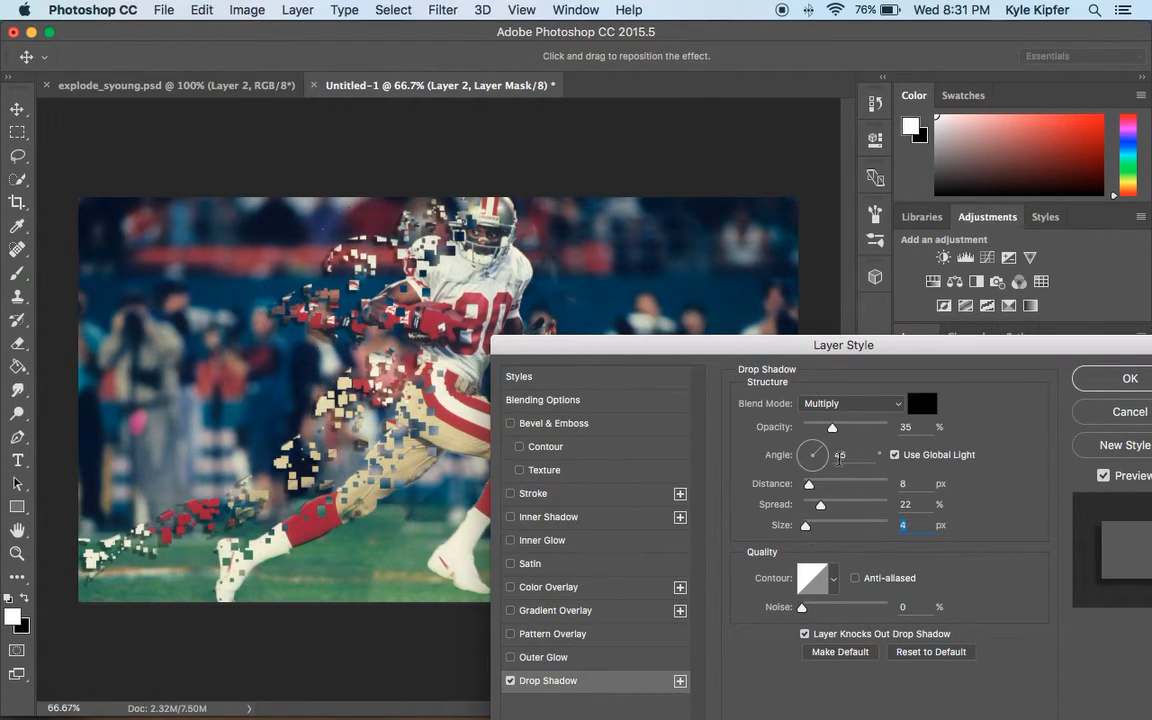
{"action": "mouse_move", "coordinate": [838, 428]}
{"action": "left_mouse_down"}
{"action": "mouse_move", "coordinate": [940, 430]}
{"action": "mouse_move", "coordinate": [839, 430]}
{"action": "left_mouse_up"}
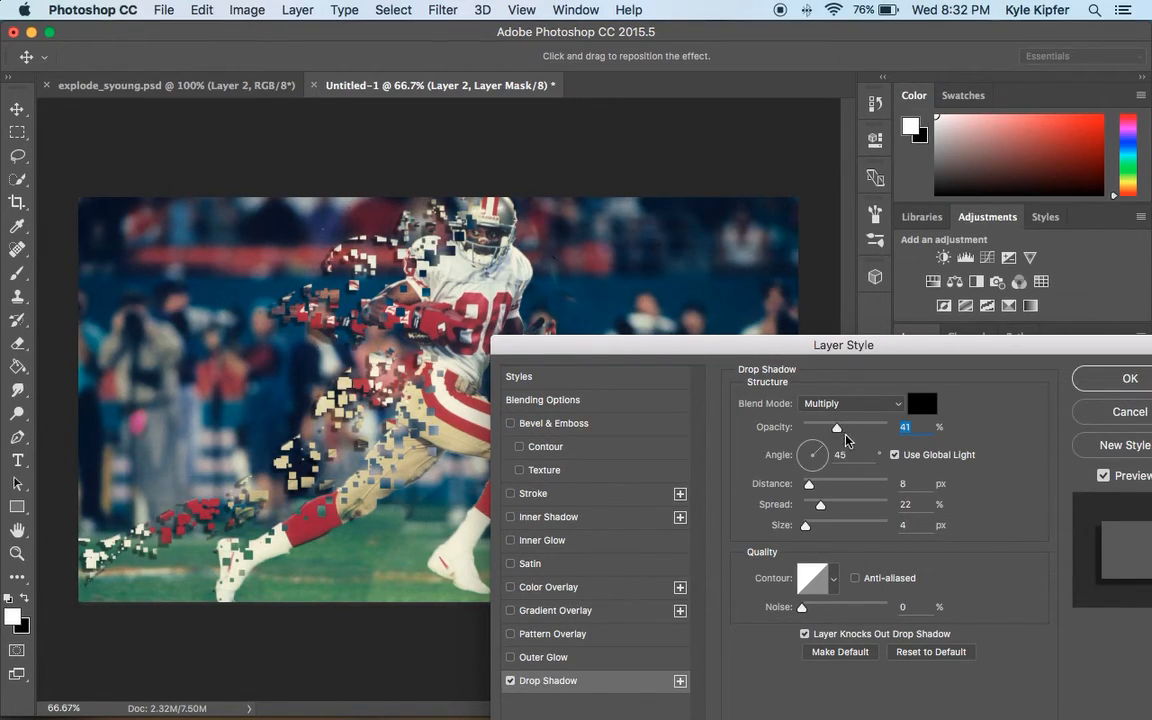
{"action": "left_click", "coordinate": [1110, 378]}
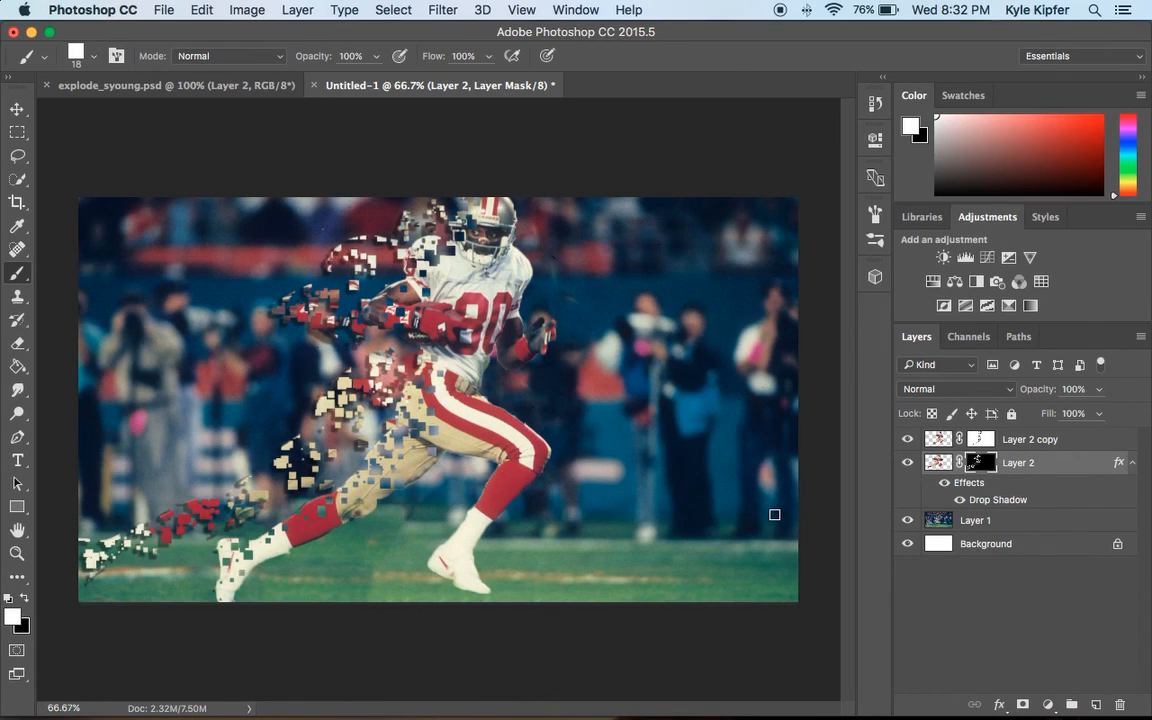
{"action": "mouse_move", "coordinate": [716, 690]}
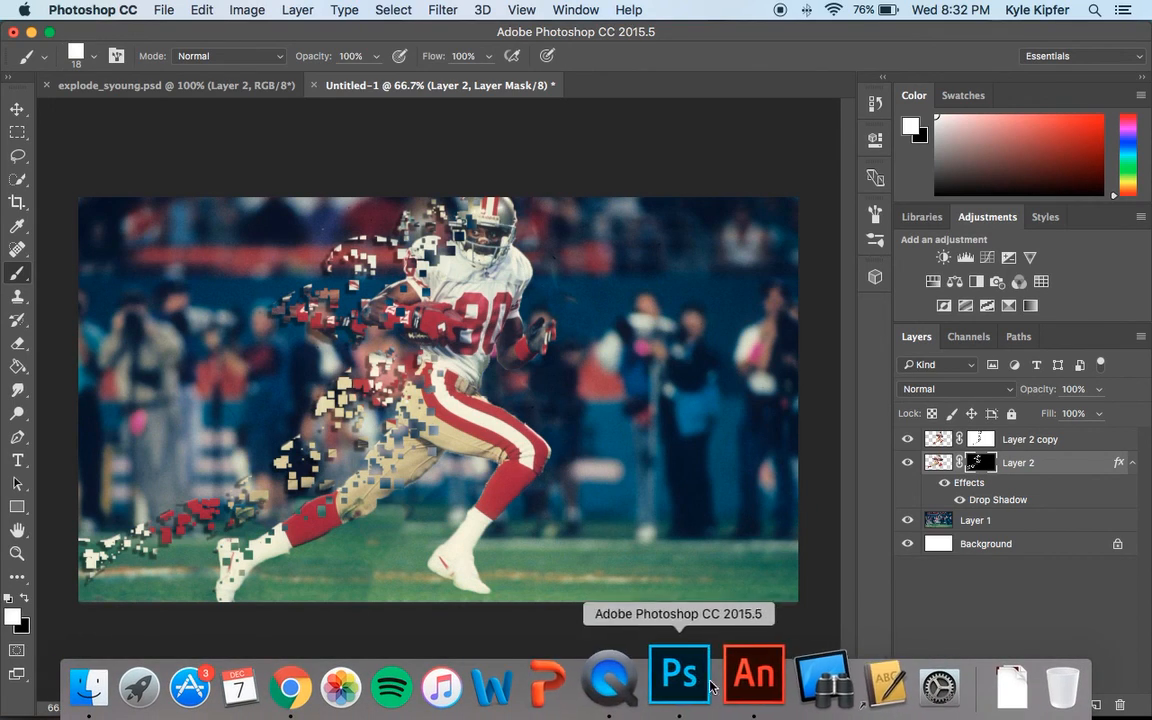